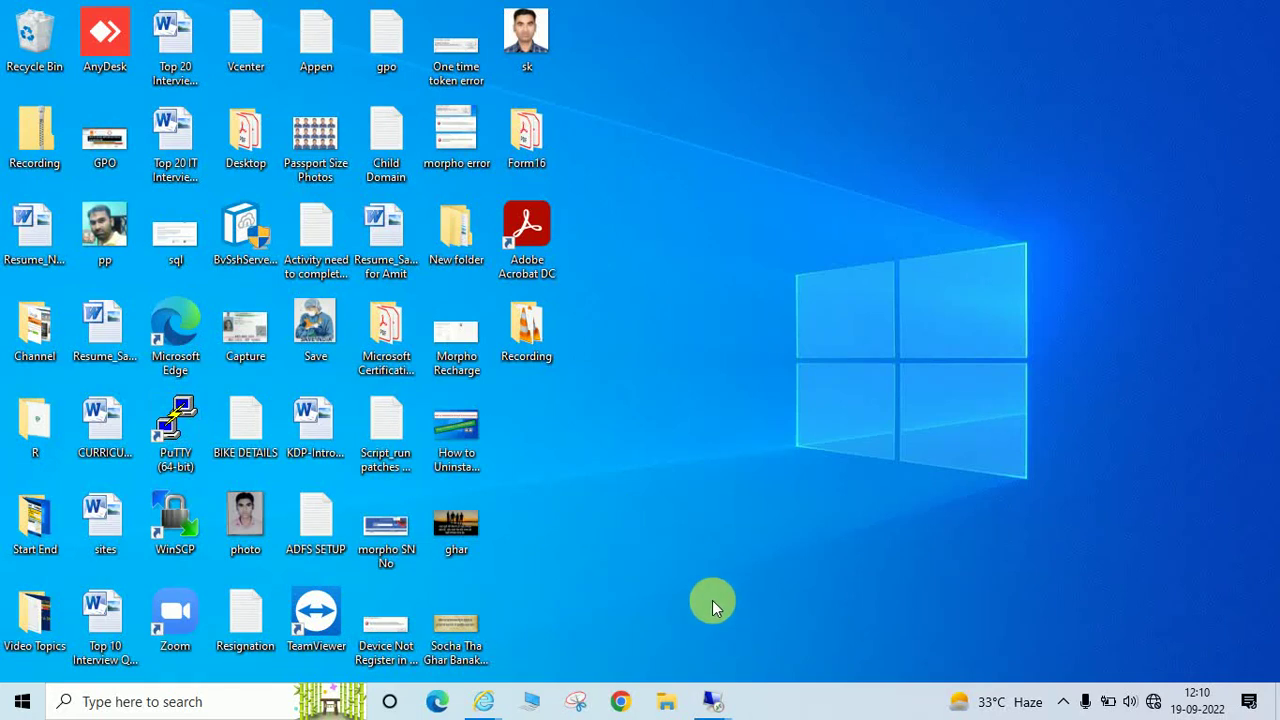
- Bring up the 10.10.10.2 remote desktop session to view its Server Manager dashboard, and minimize the session again
click(718, 699)
click(650, 625)
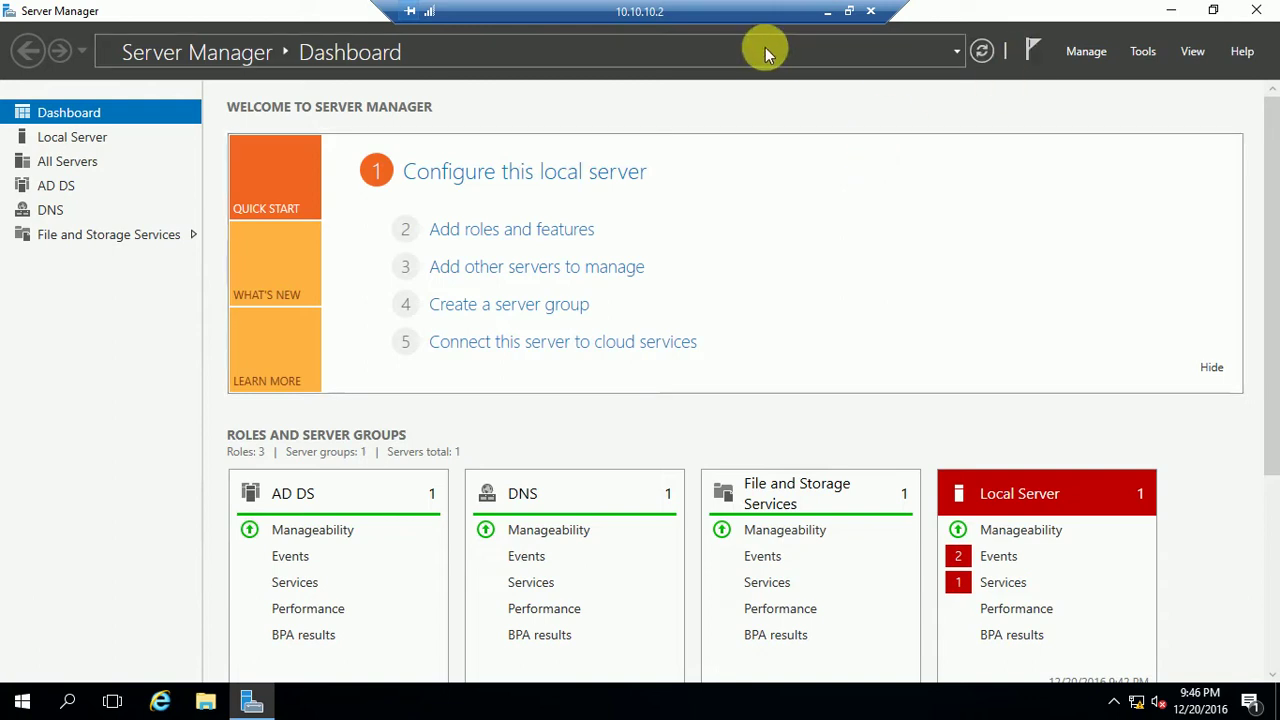
click(828, 10)
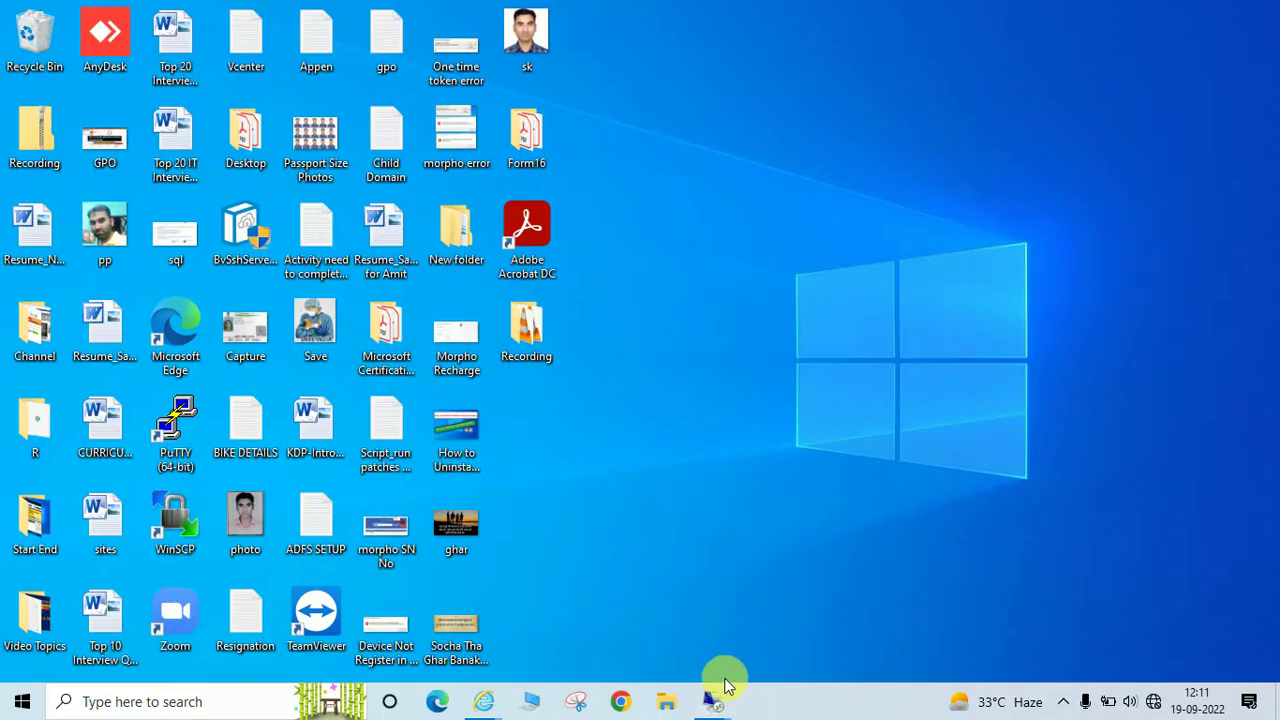
- Switch to the 10.10.10.20 remote desktop session and open a Command Prompt there with cmd
mouse_move(716, 706)
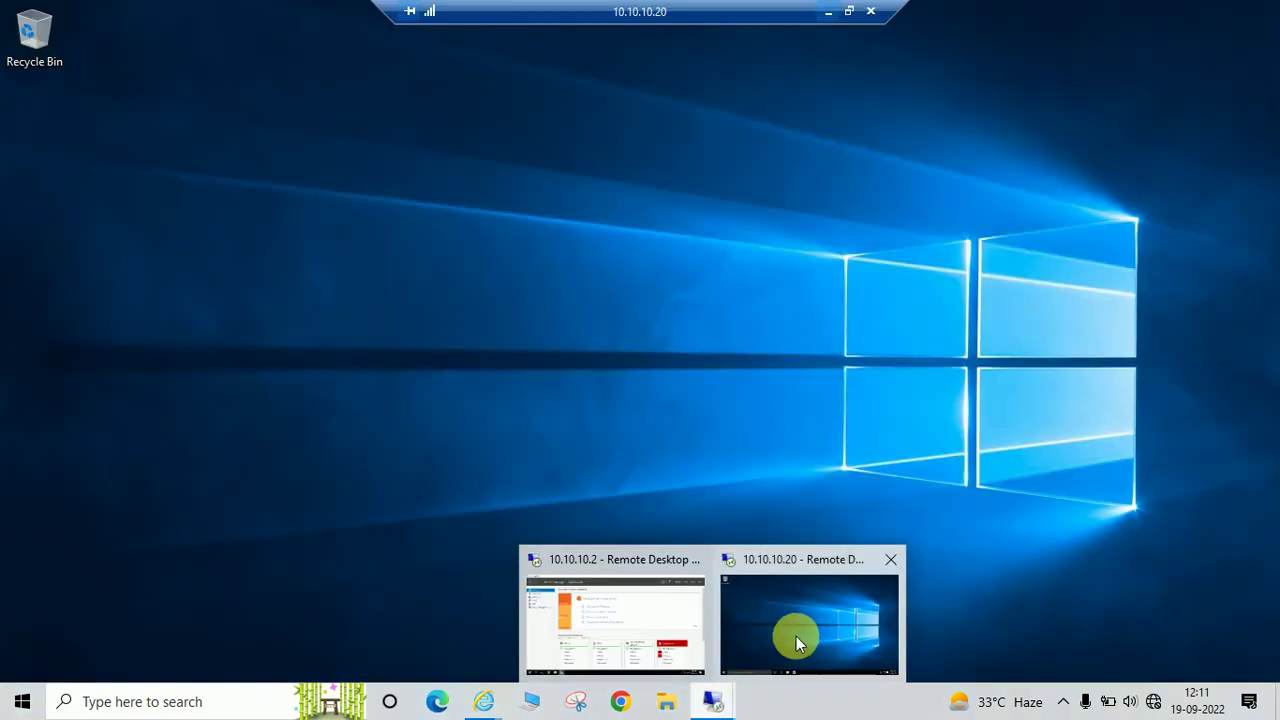
click(798, 633)
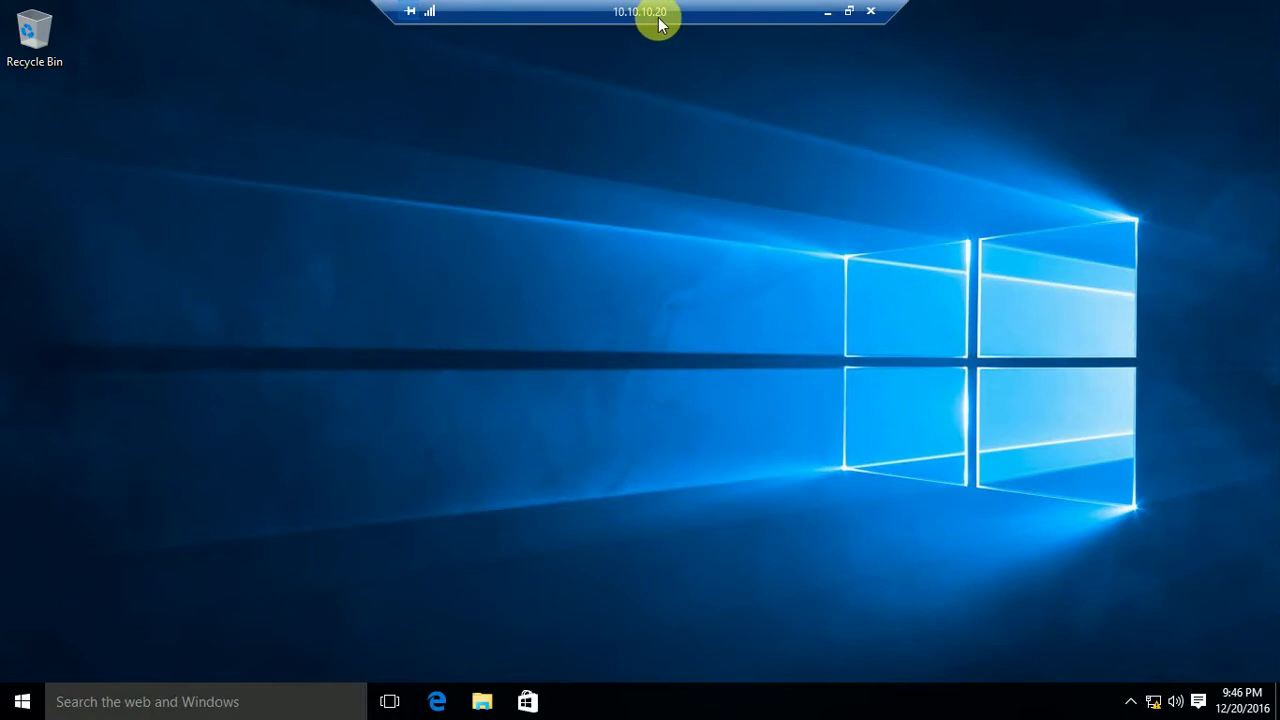
click(150, 701)
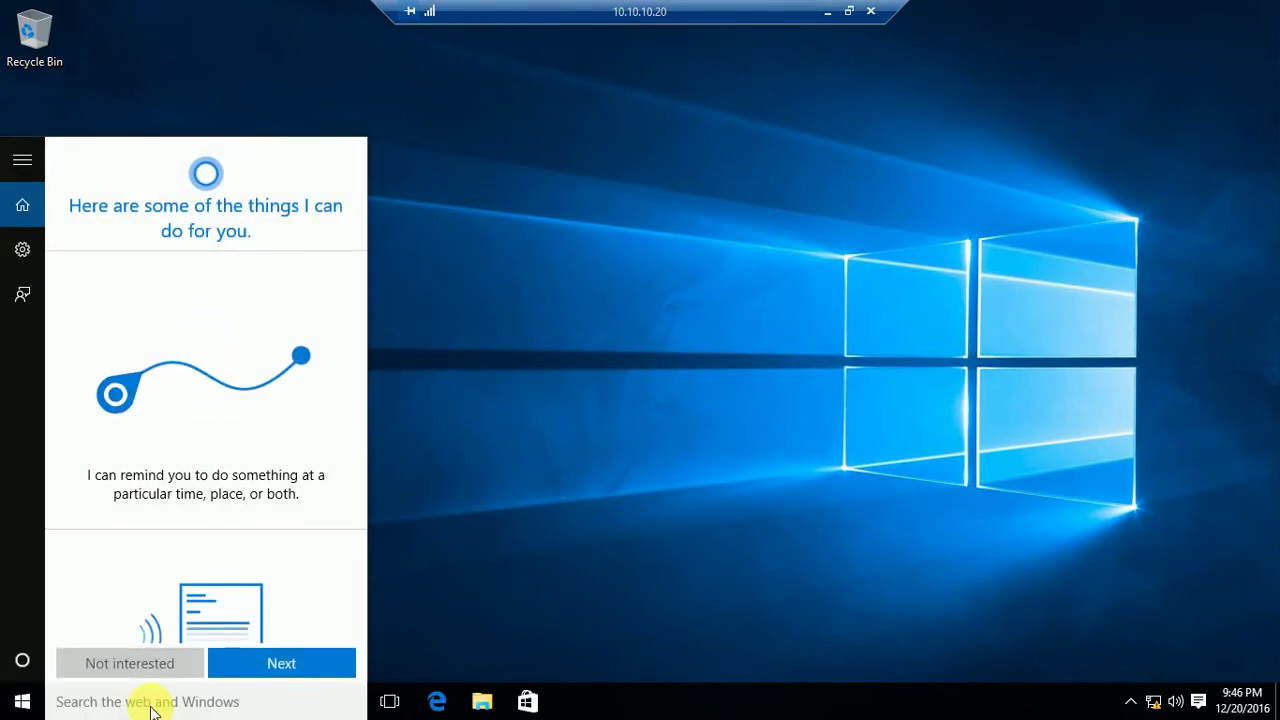
text(cmd)
key(Return)
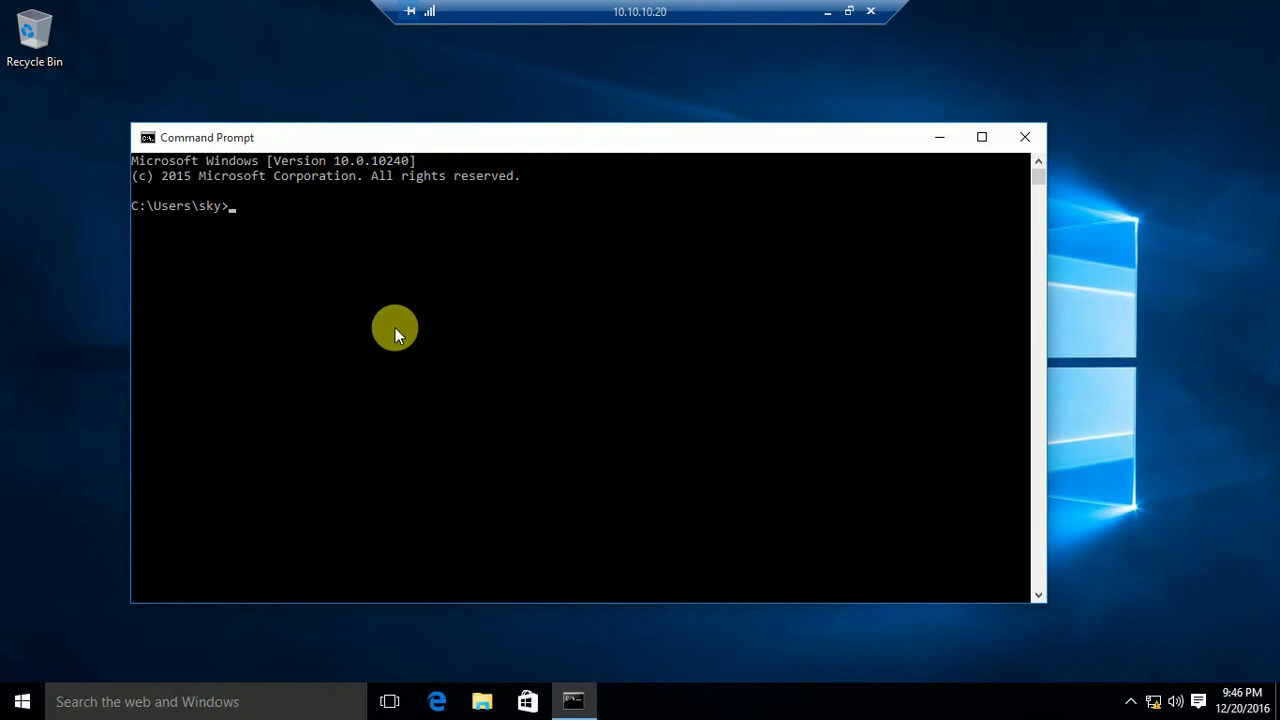
- Launch the Registry Editor with the regedit command, allow it to make changes, and close its window
text(regedit)
key(Return)
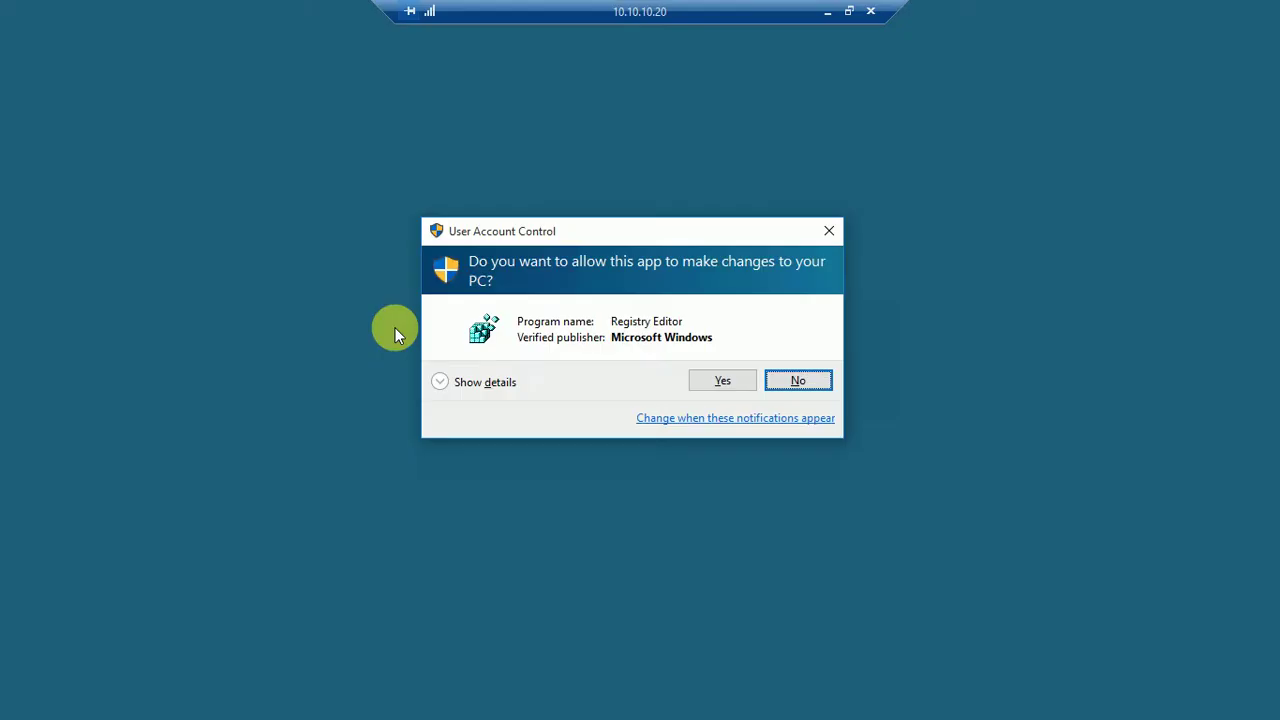
click(724, 376)
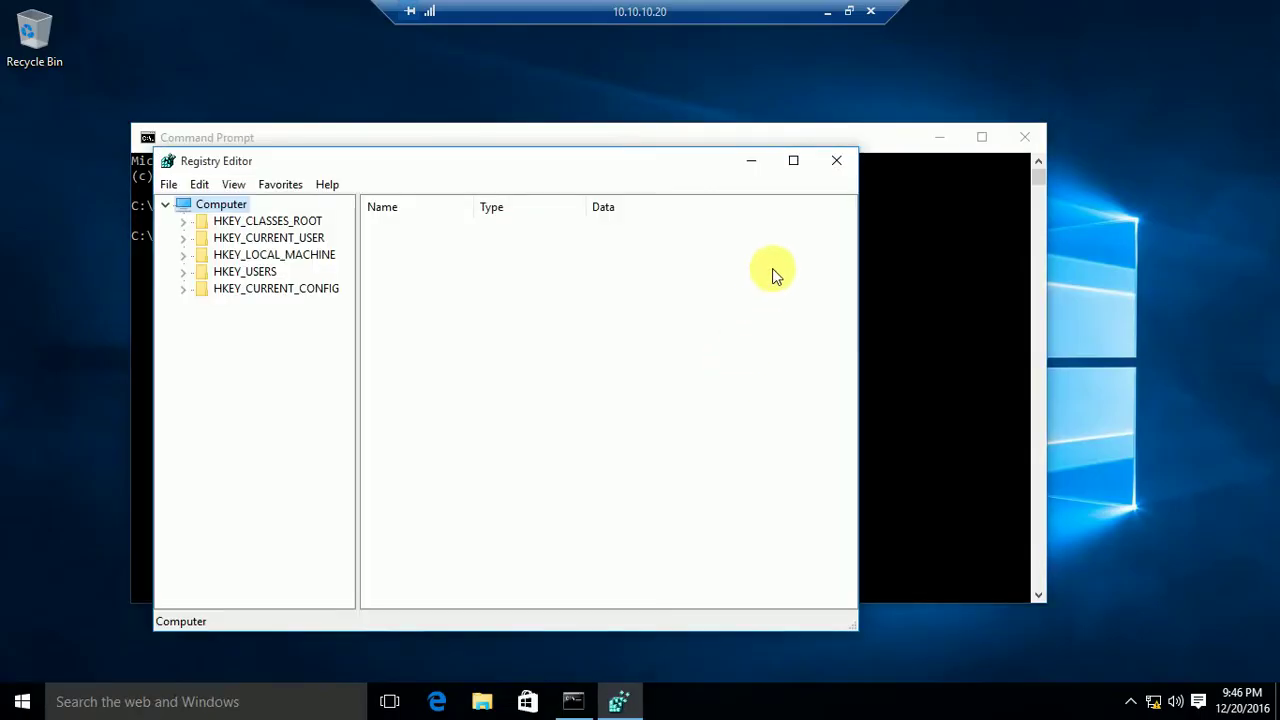
click(836, 162)
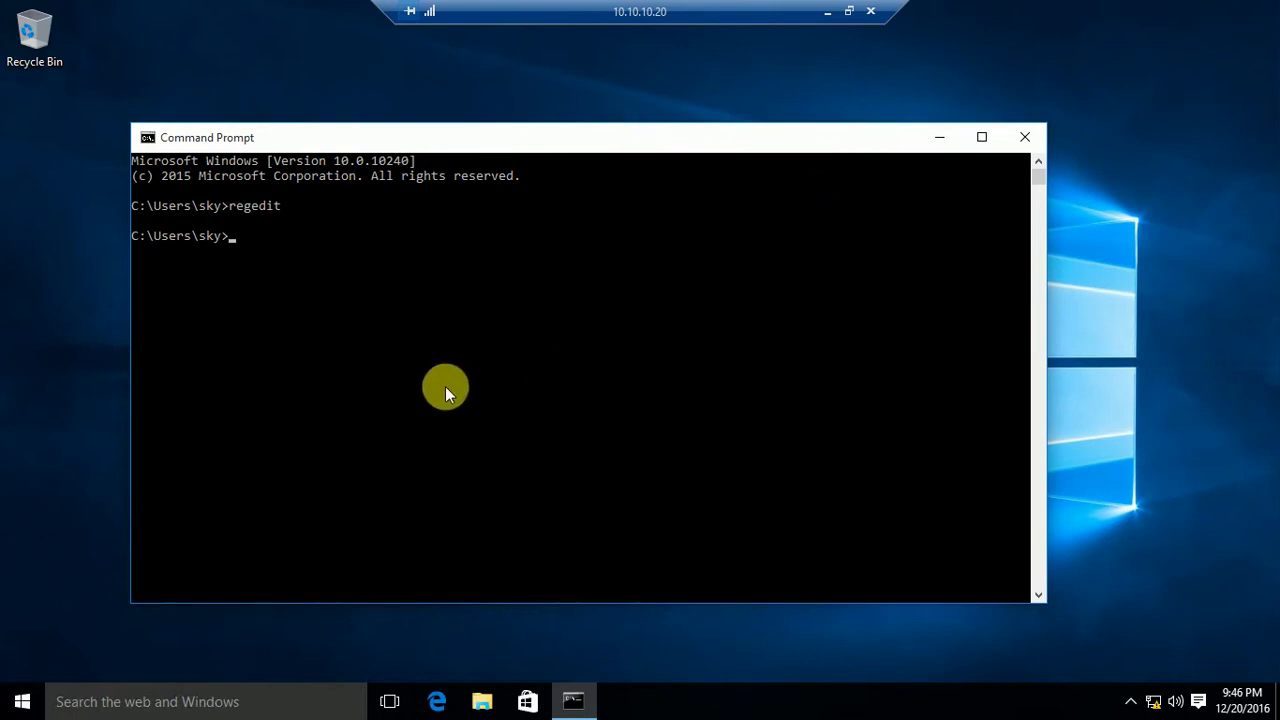
- Launch Control Panel from the Command Prompt with the control command and close its window
text(control)
key(Return)
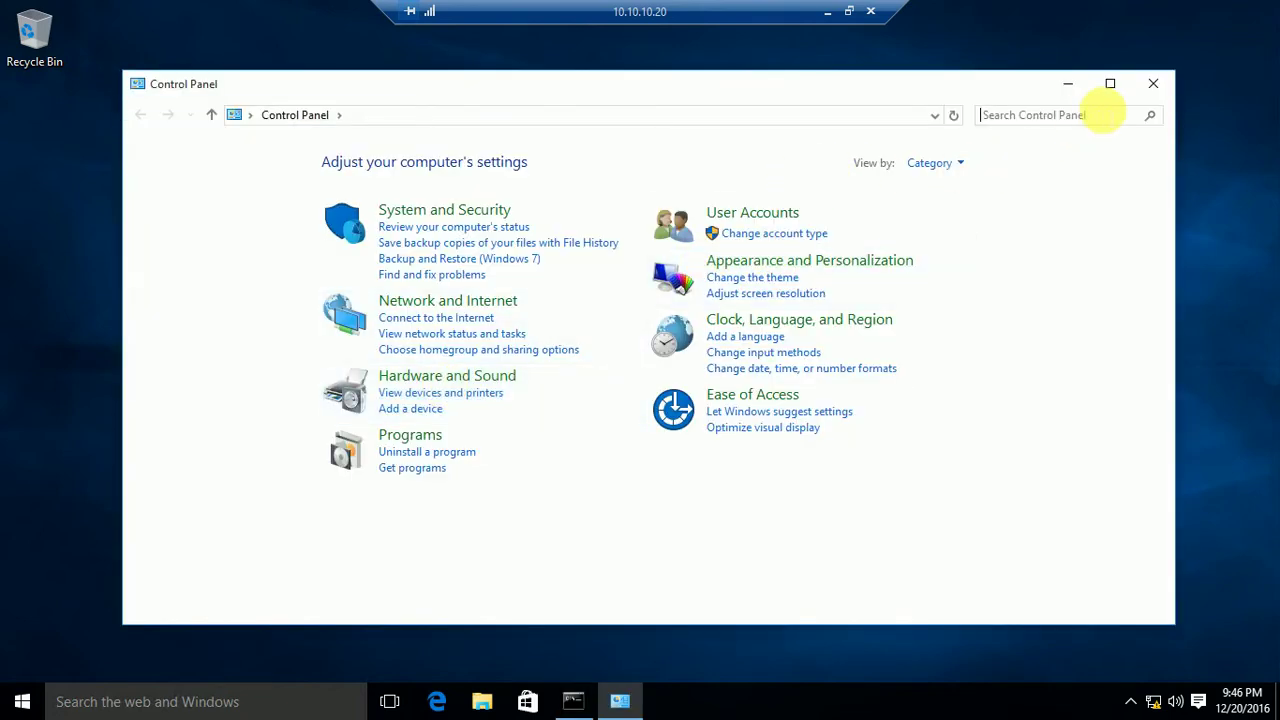
click(1150, 85)
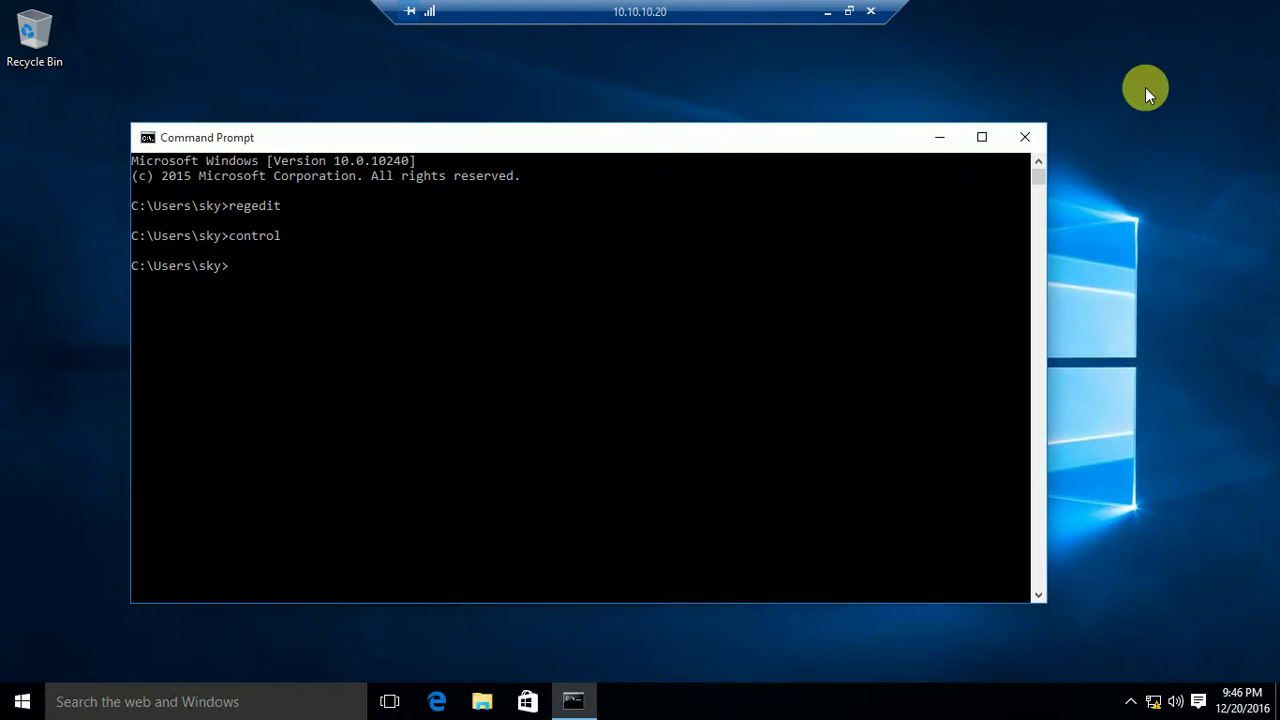
- Query the client computer's name with the hostname command
click(406, 344)
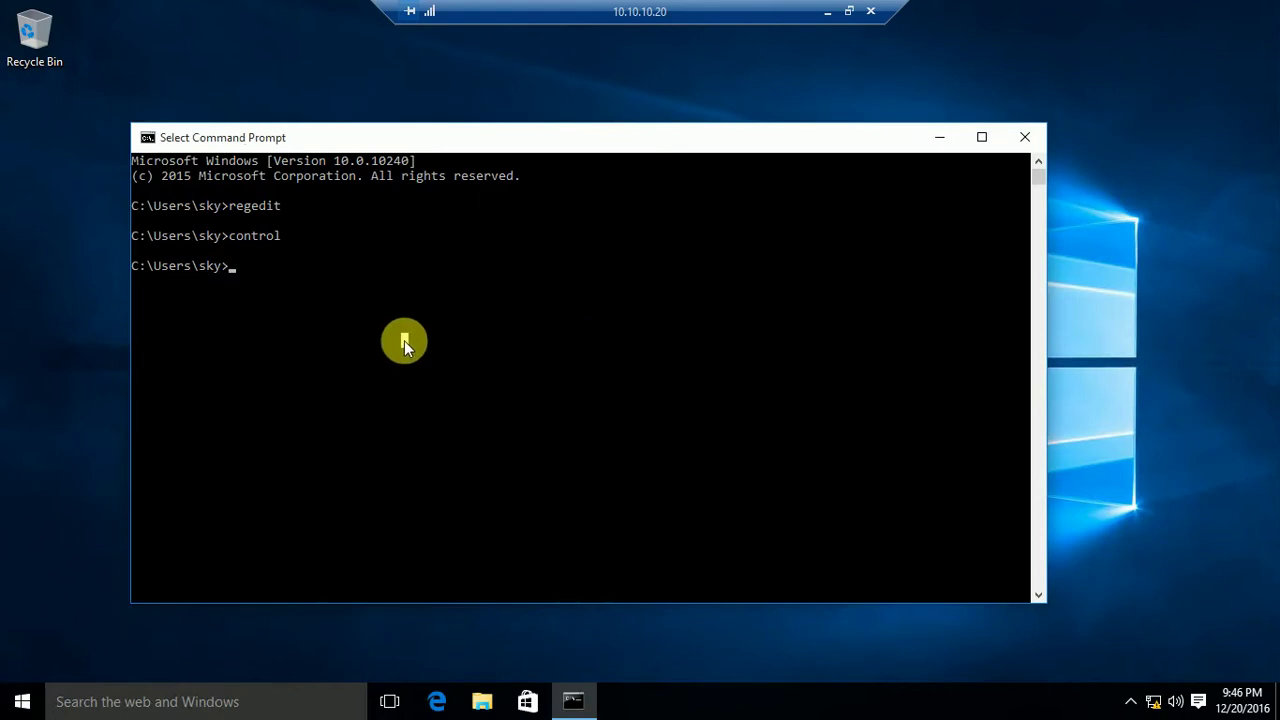
text(host)
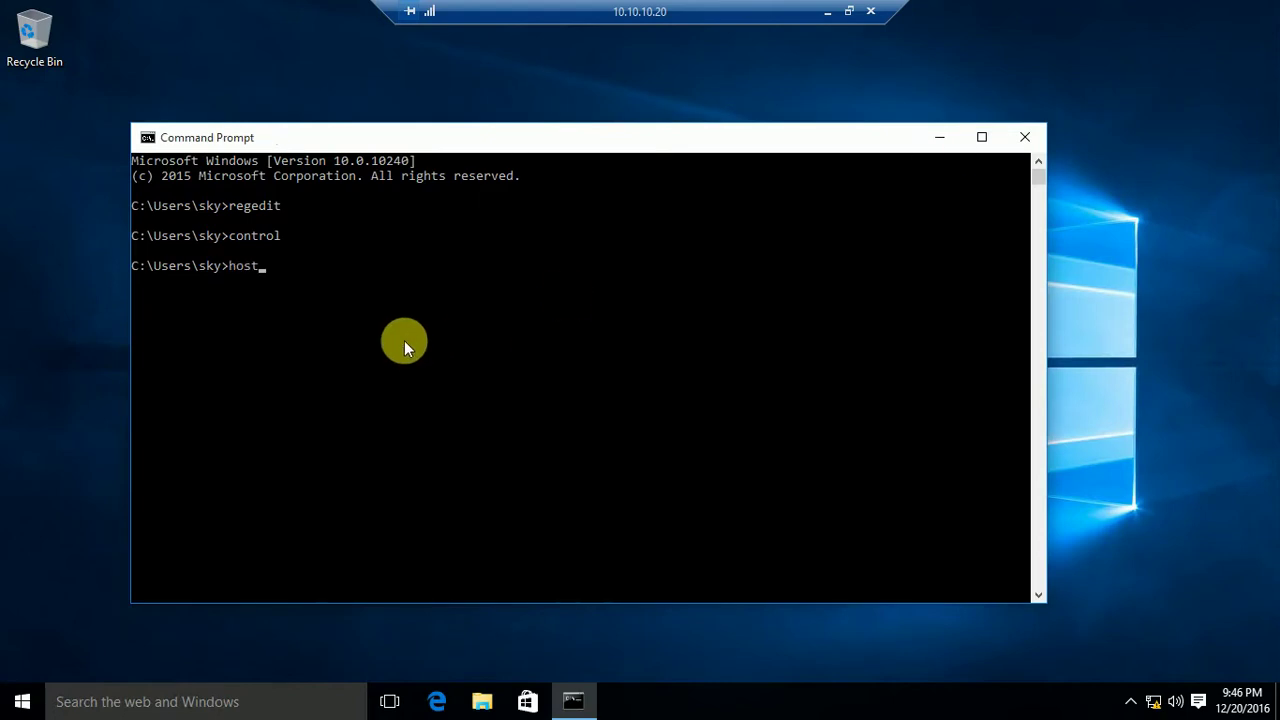
text(name)
key(Return)
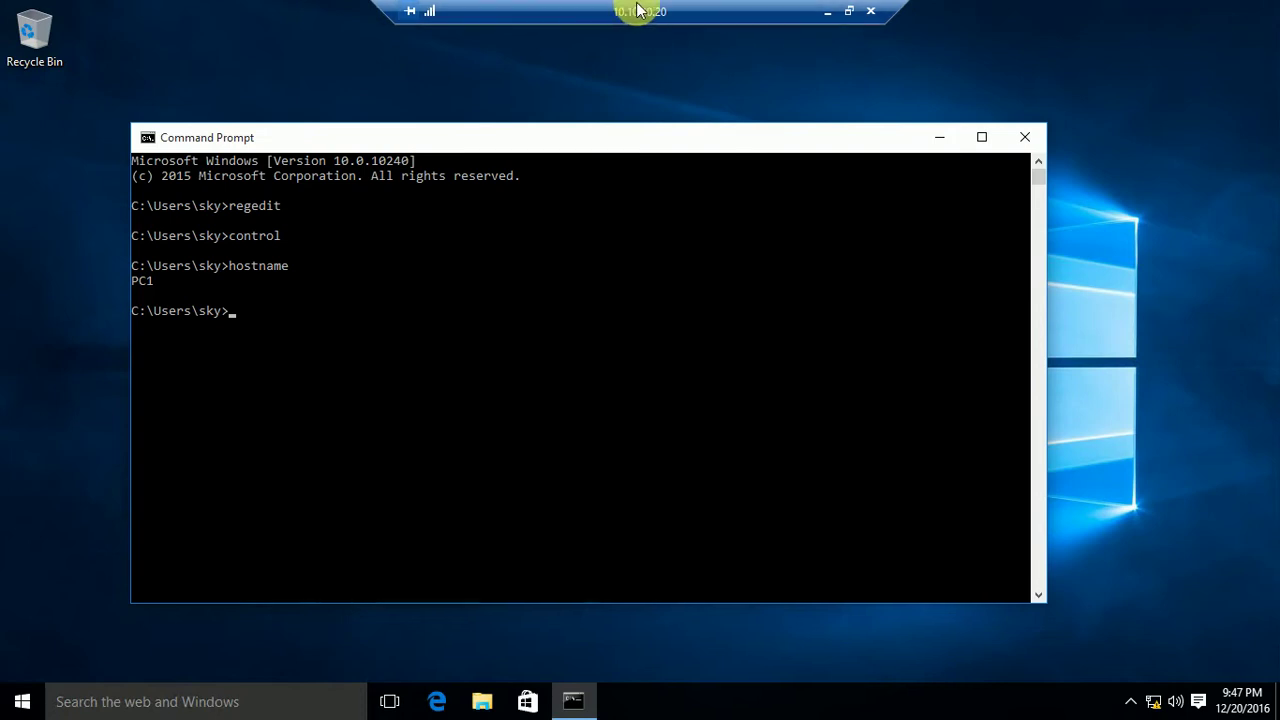
- Switch back to the 10.10.10.2 remote desktop session and show the Local Server properties in Server Manager
click(826, 10)
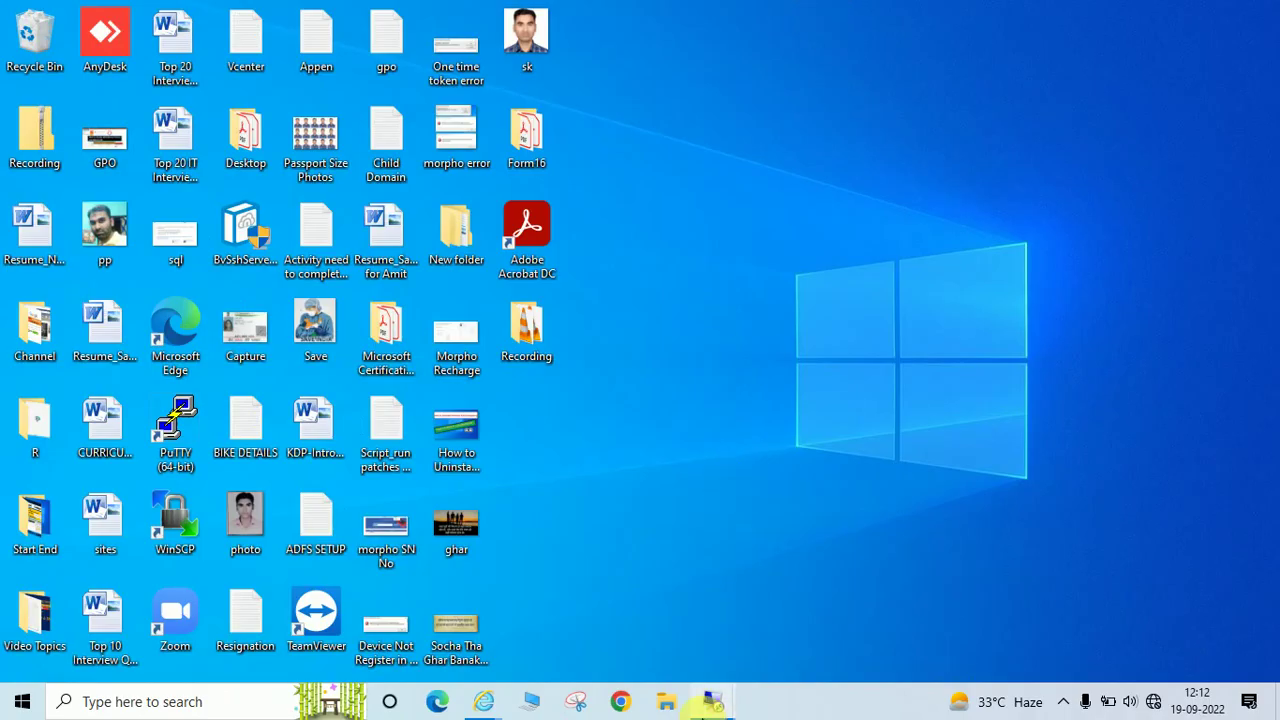
mouse_move(712, 700)
click(636, 634)
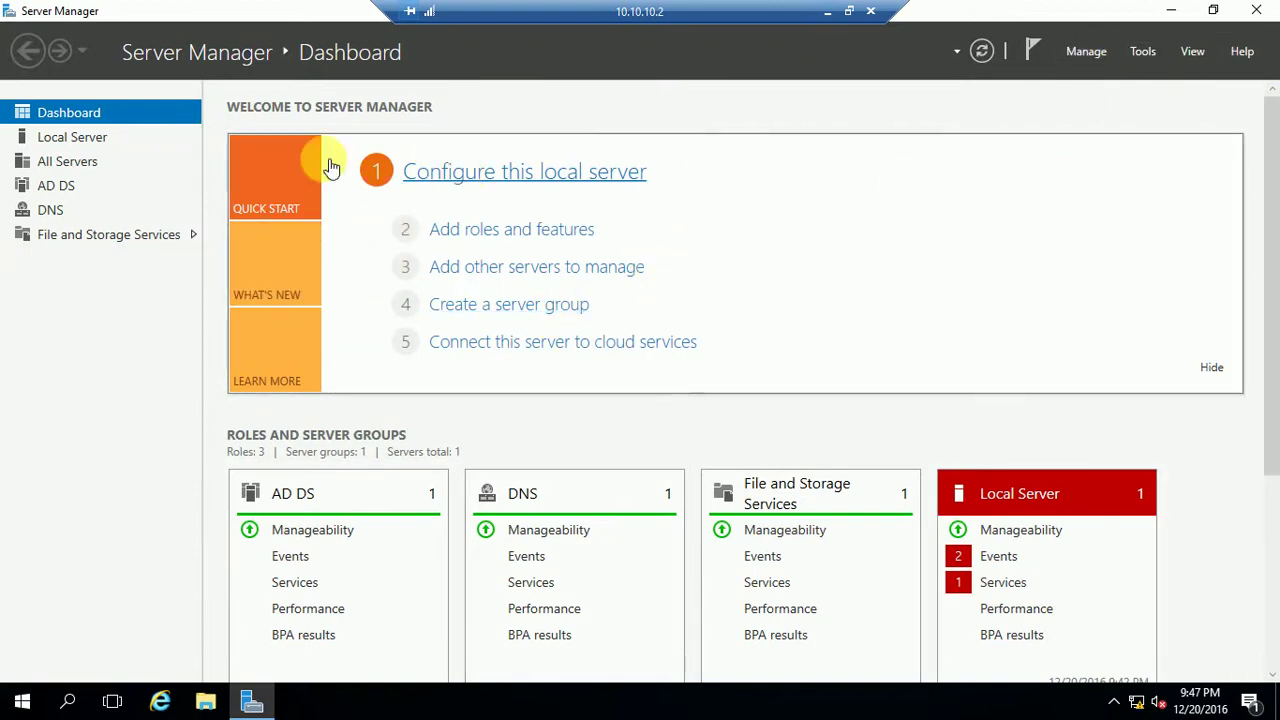
click(50, 145)
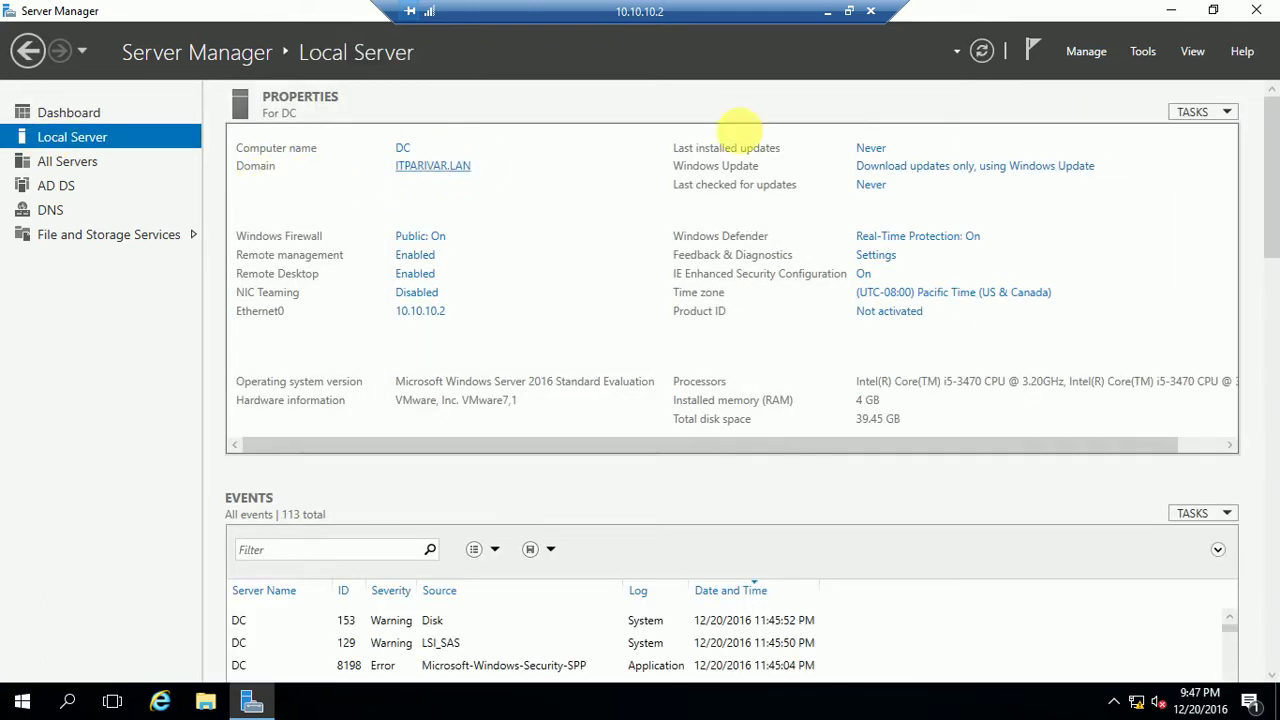
- Open the Group Policy Management console from Server Manager and maximize its window
click(1141, 55)
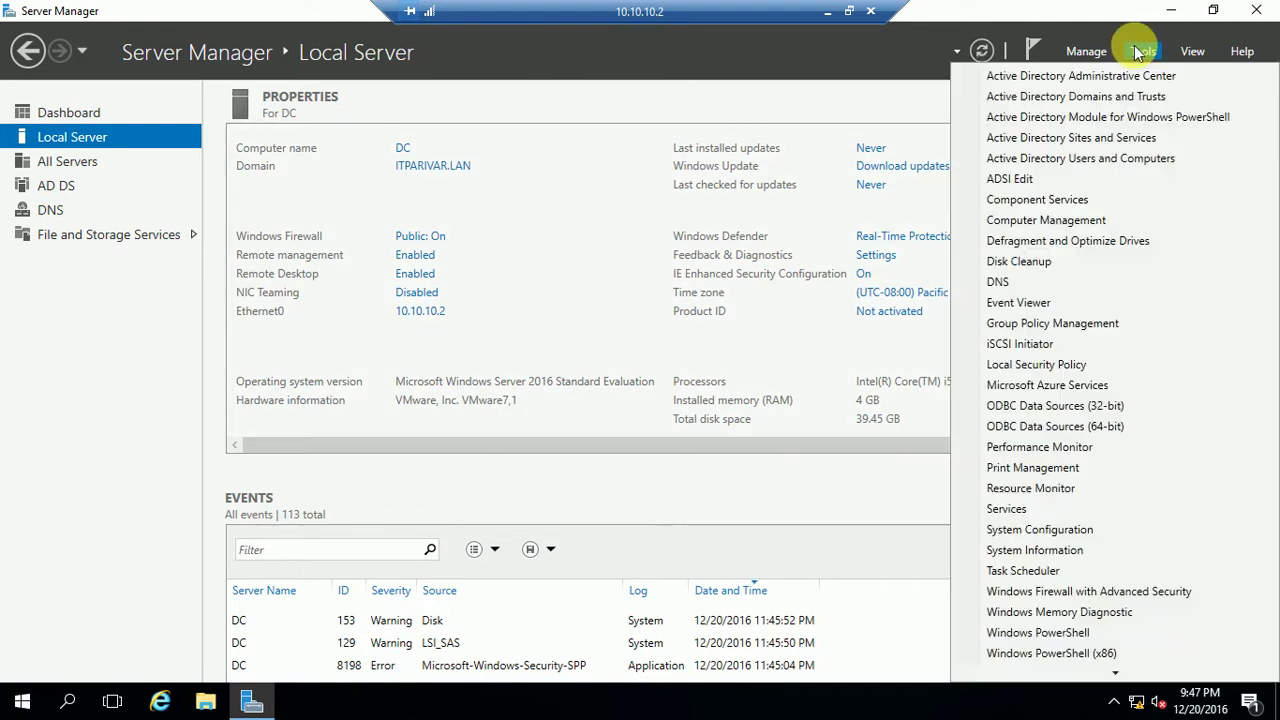
click(1046, 322)
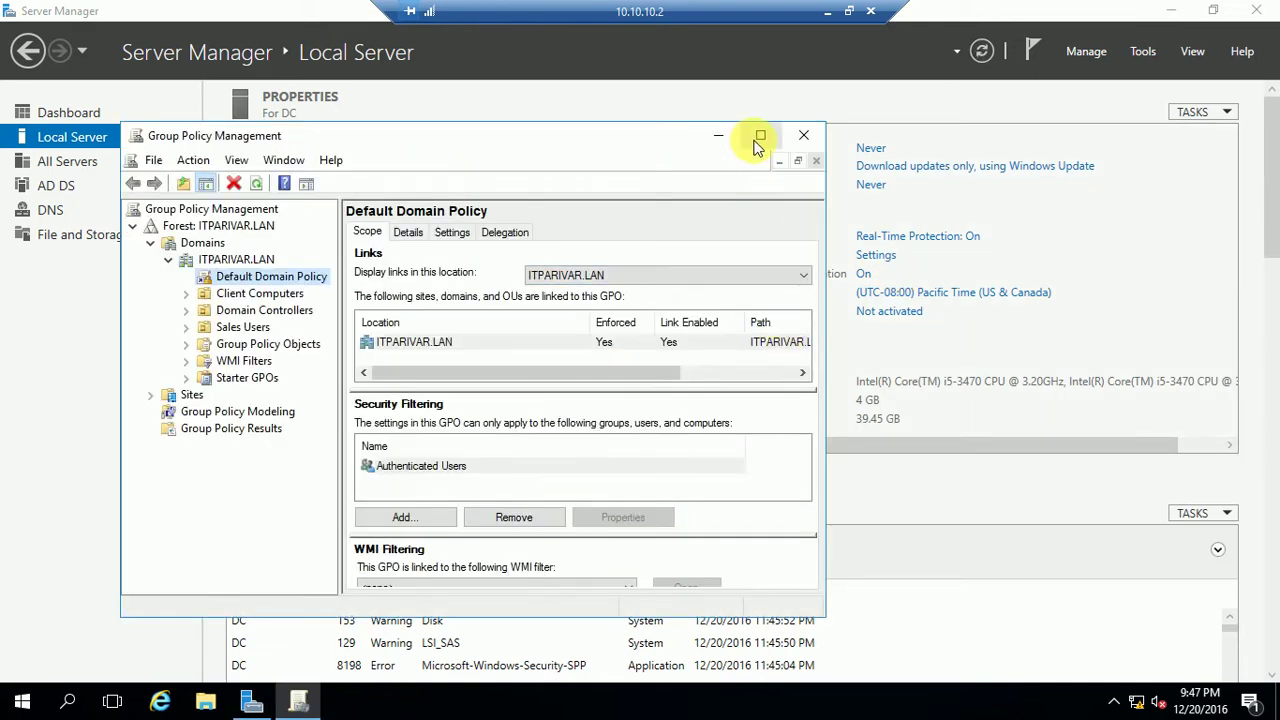
click(759, 137)
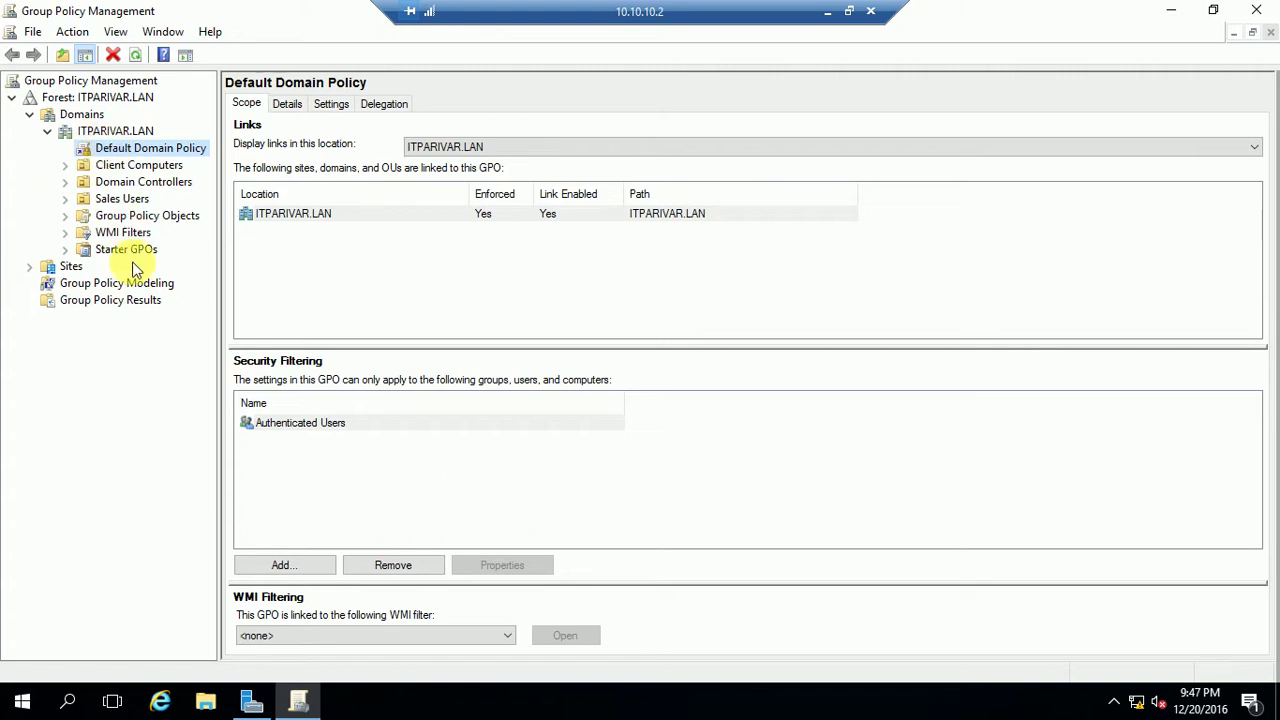
- Create a new GPO named "Disable Windows App" in the Group Policy Objects container of ITPARIVAR.LAN
click(167, 215)
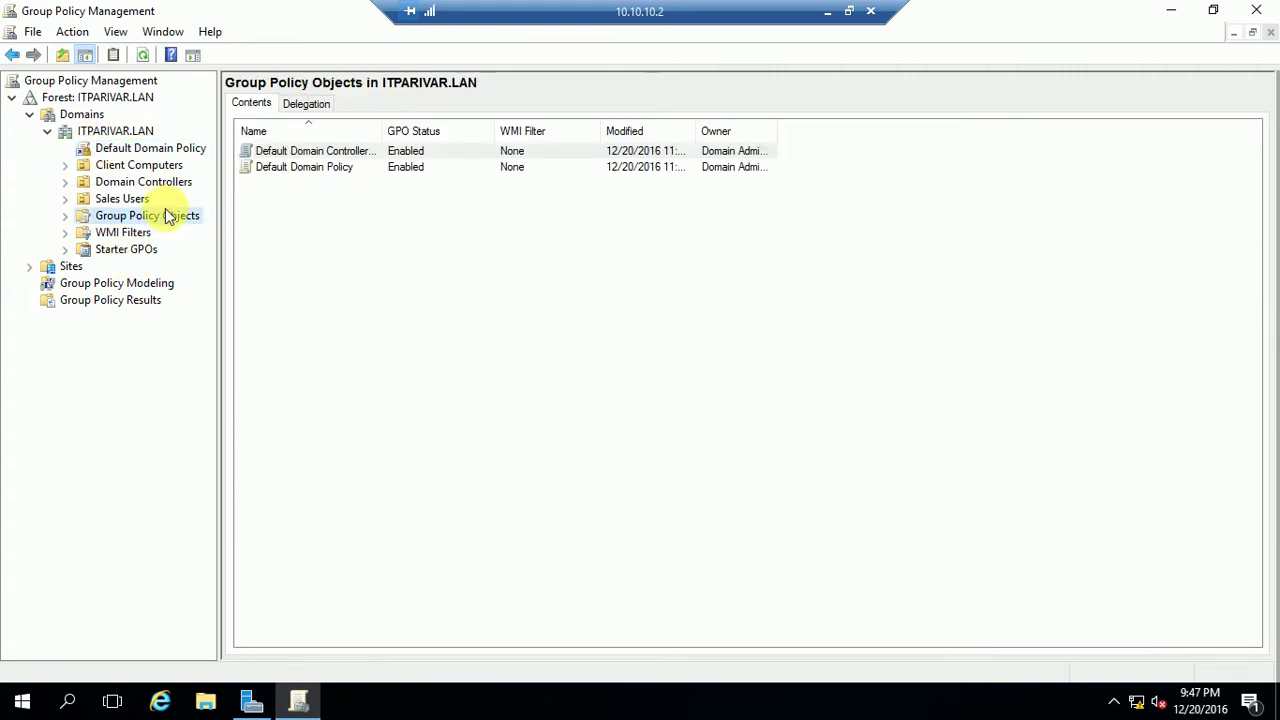
right_click(152, 218)
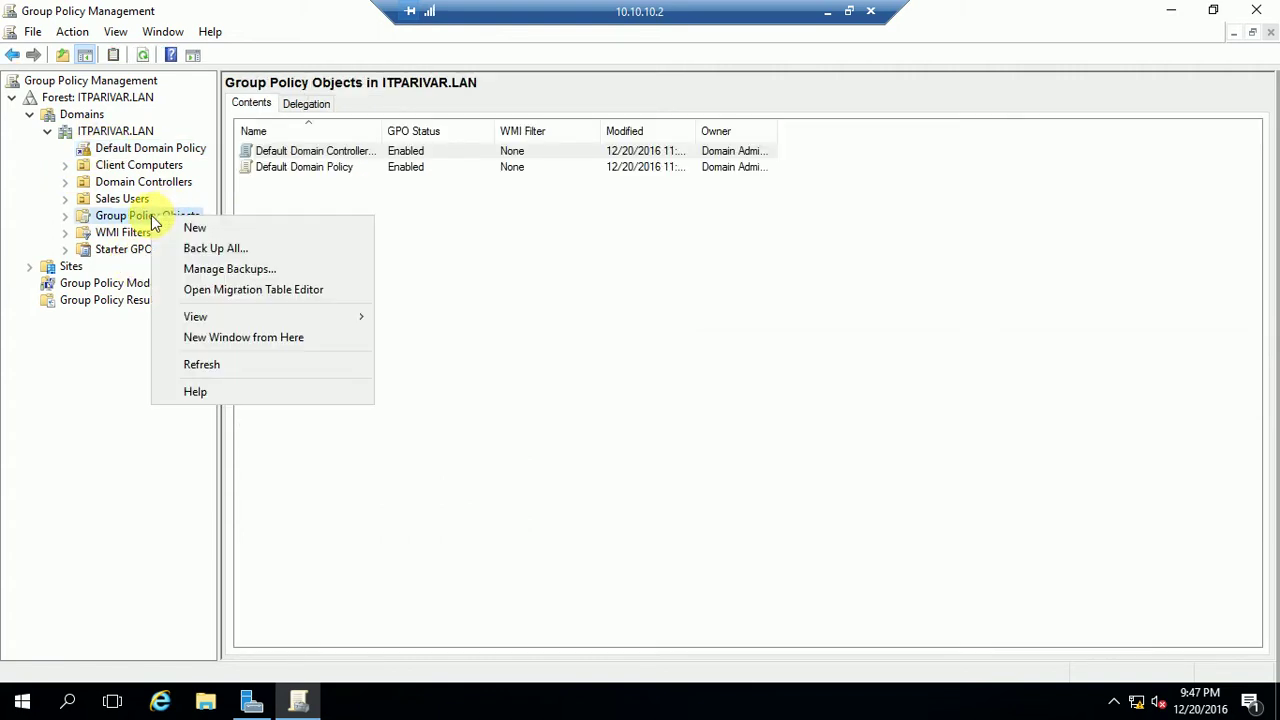
click(205, 228)
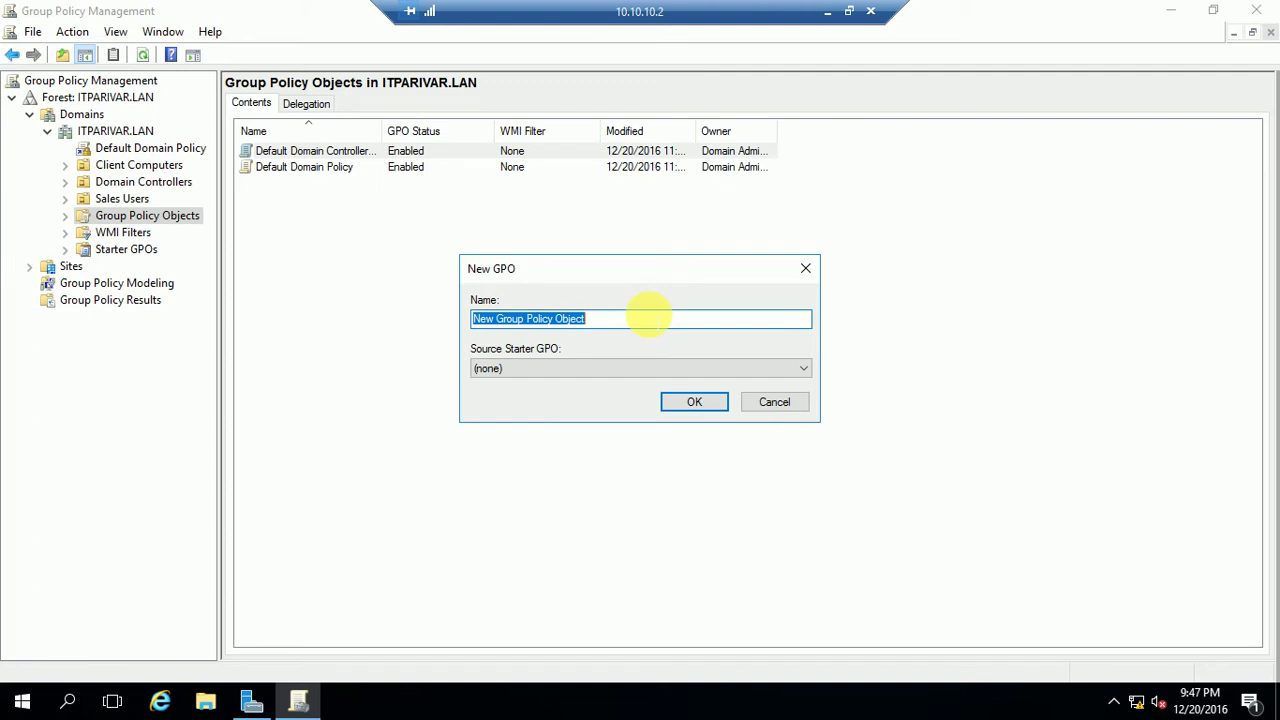
text(Disable )
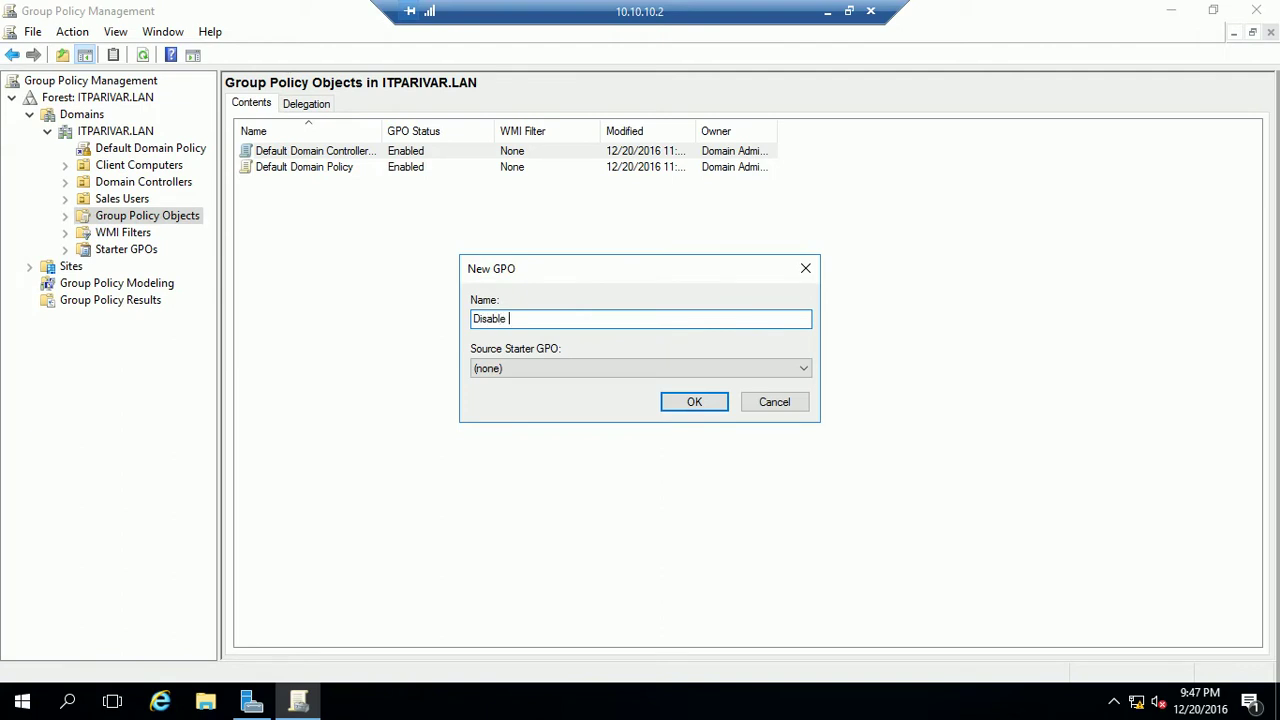
text(Windows App)
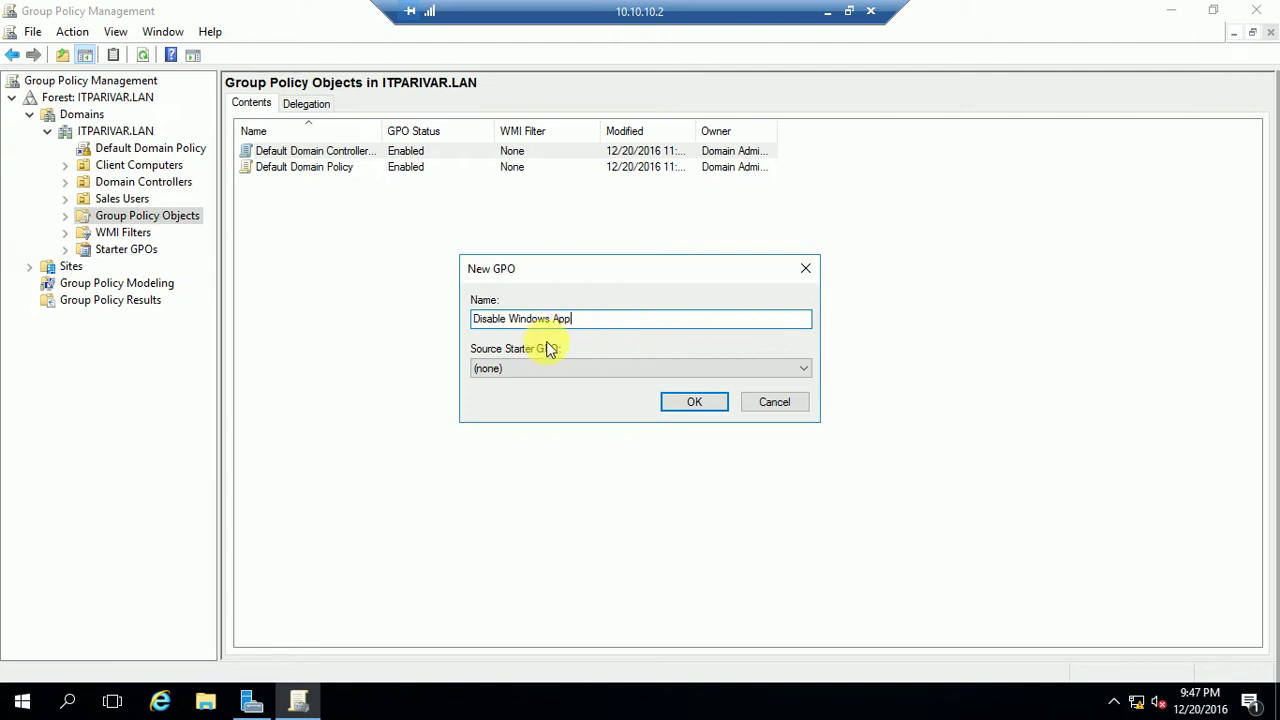
click(694, 404)
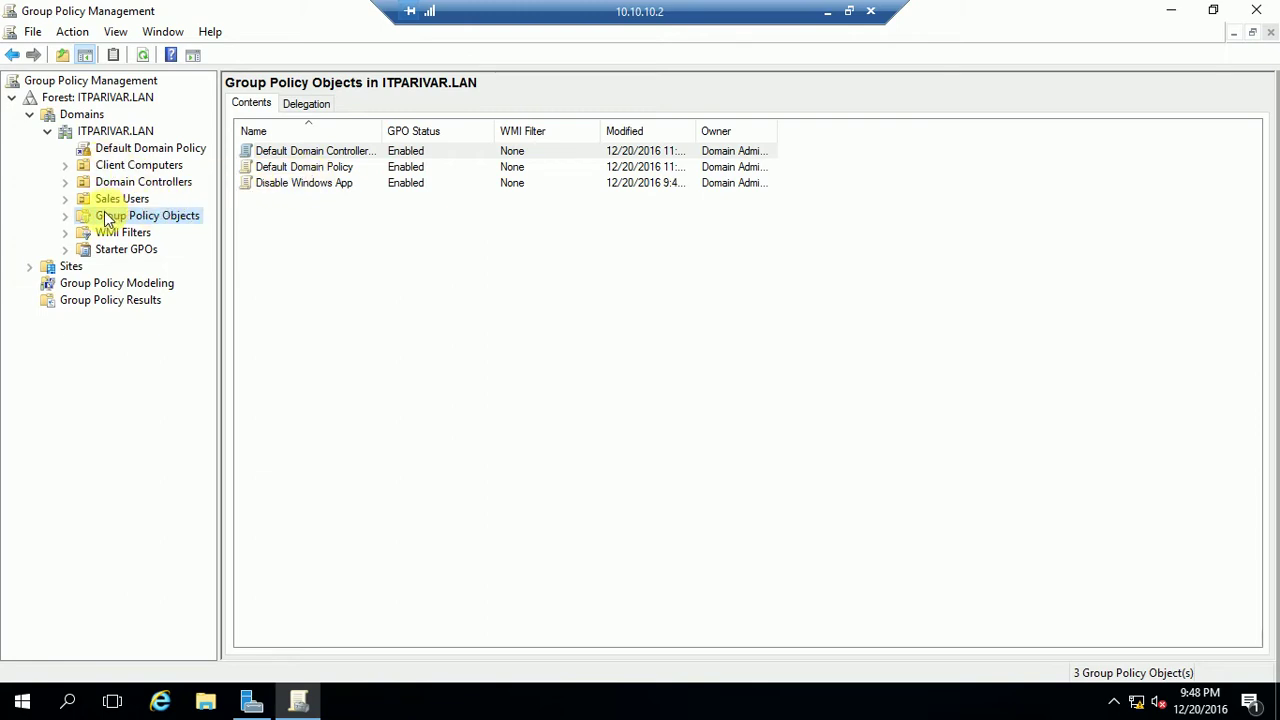
- Open the Disable Windows App GPO for editing and reposition the Group Policy Management Editor window
click(300, 185)
double_click(299, 183)
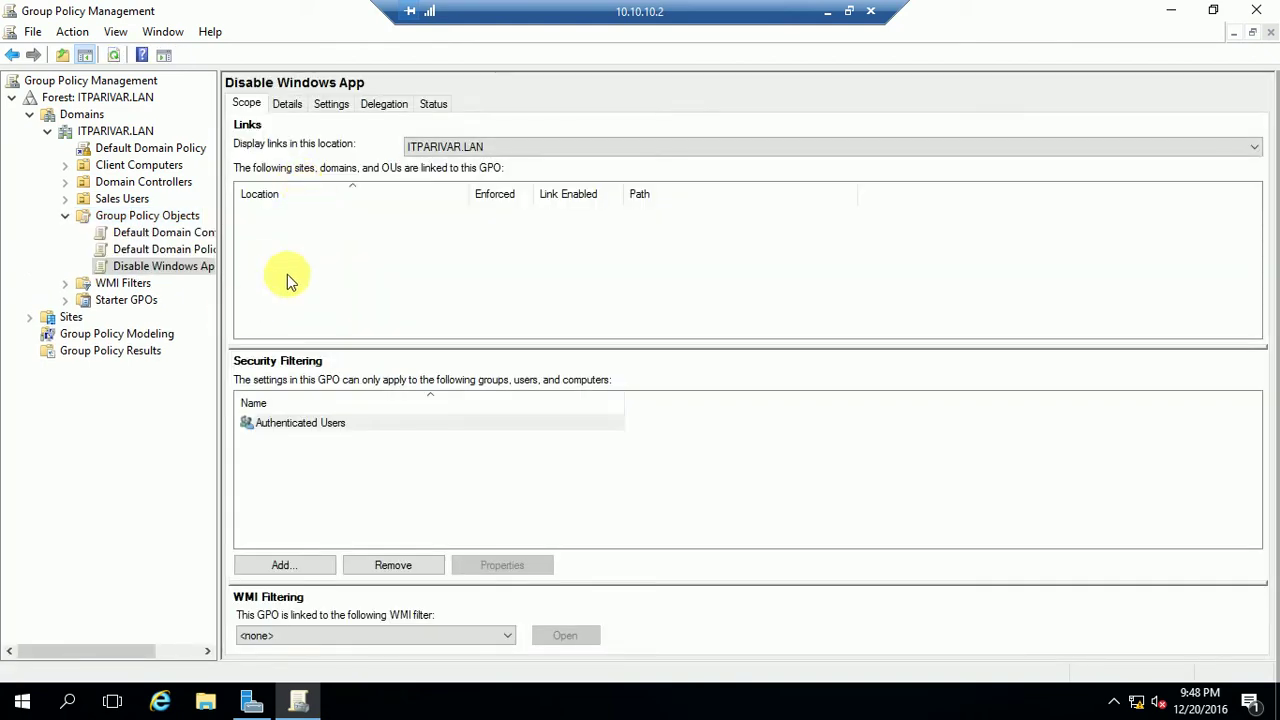
click(158, 266)
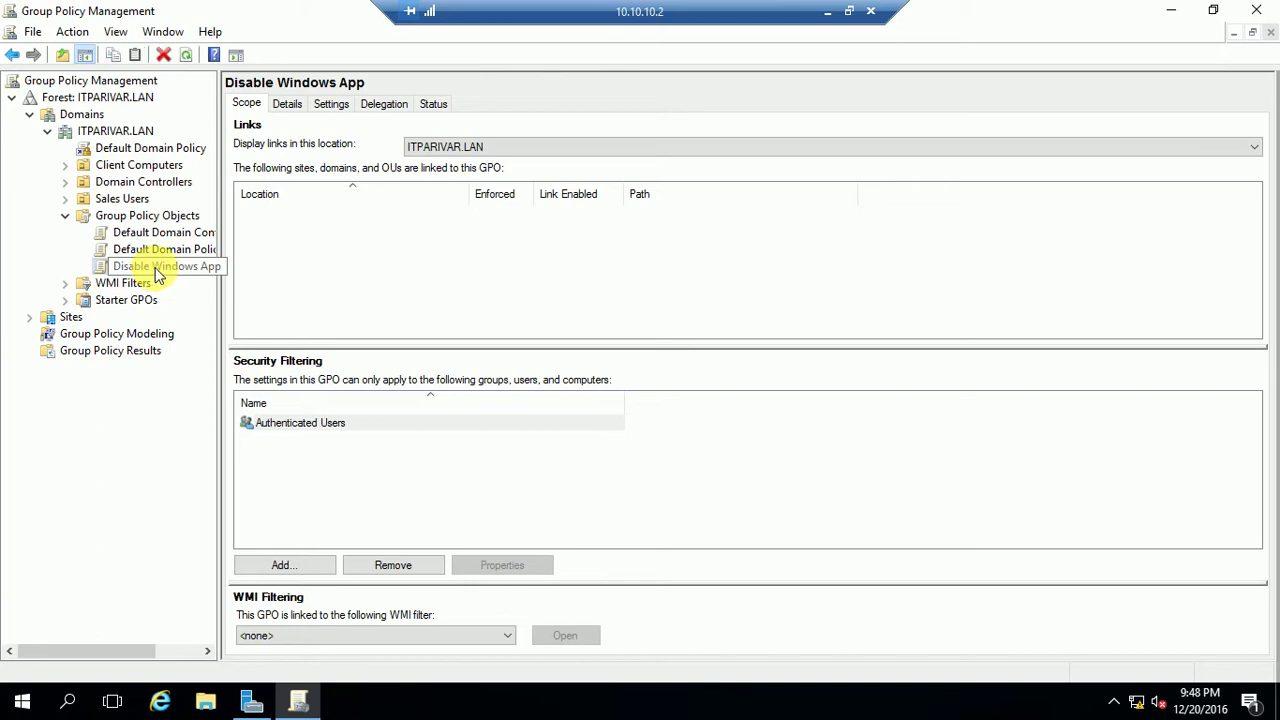
right_click(158, 268)
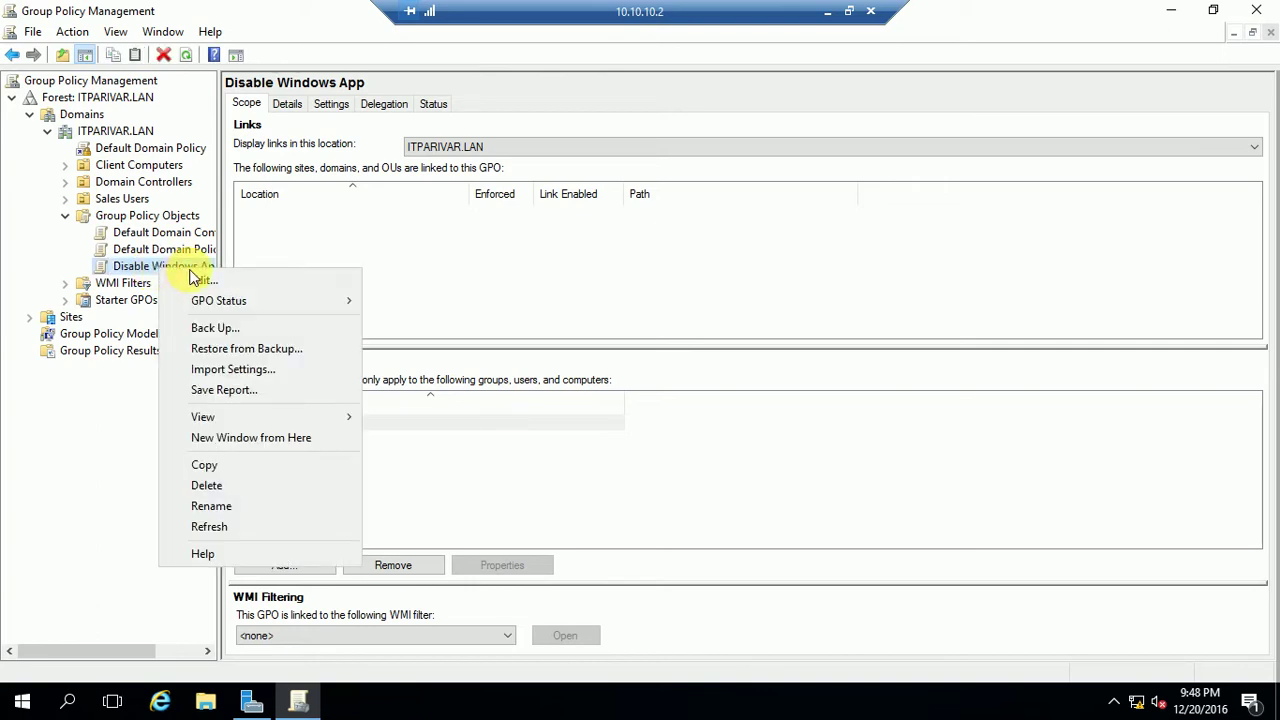
click(228, 287)
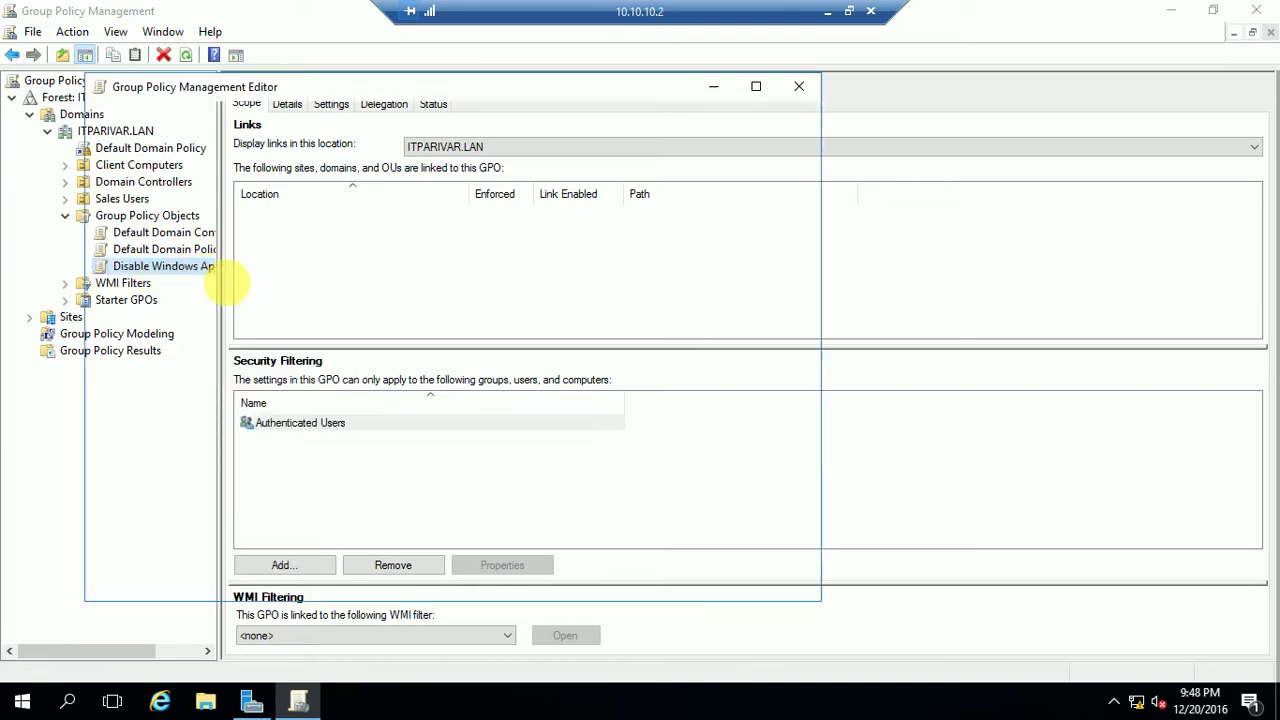
drag(377, 97, 452, 92)
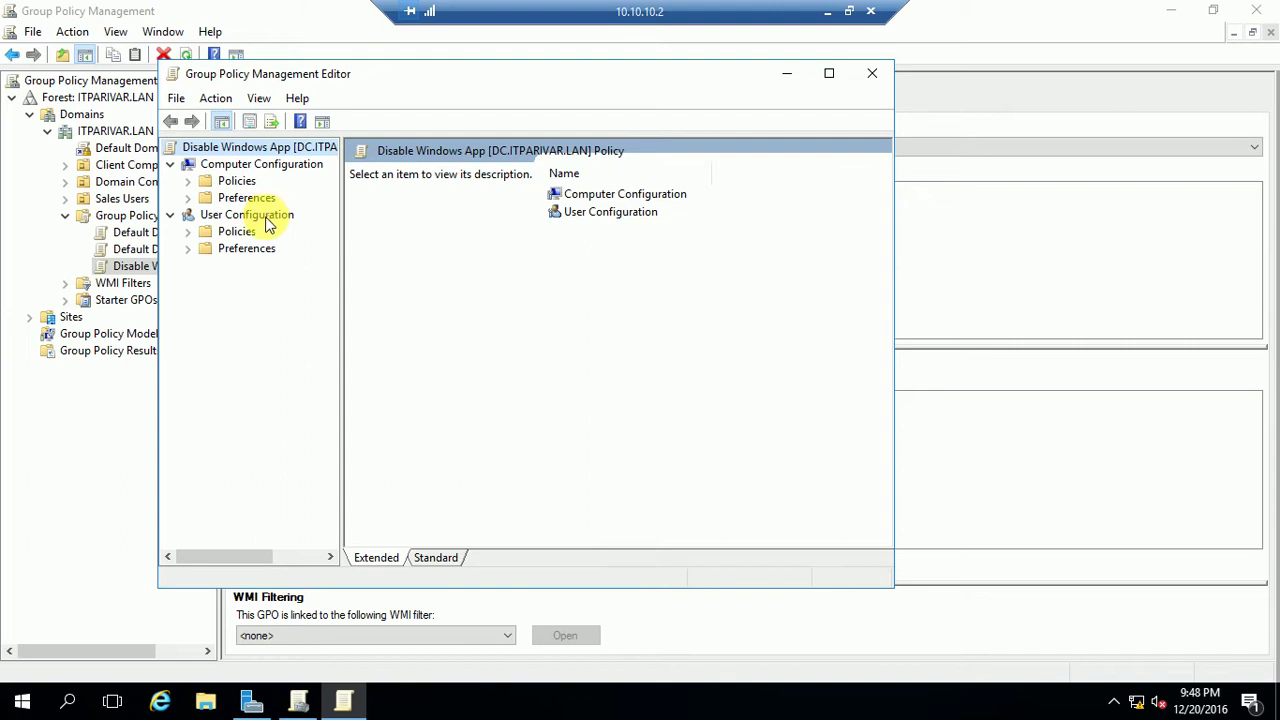
- Show the System settings under User Configuration, Policies, Administrative Templates in the Standard view
click(190, 234)
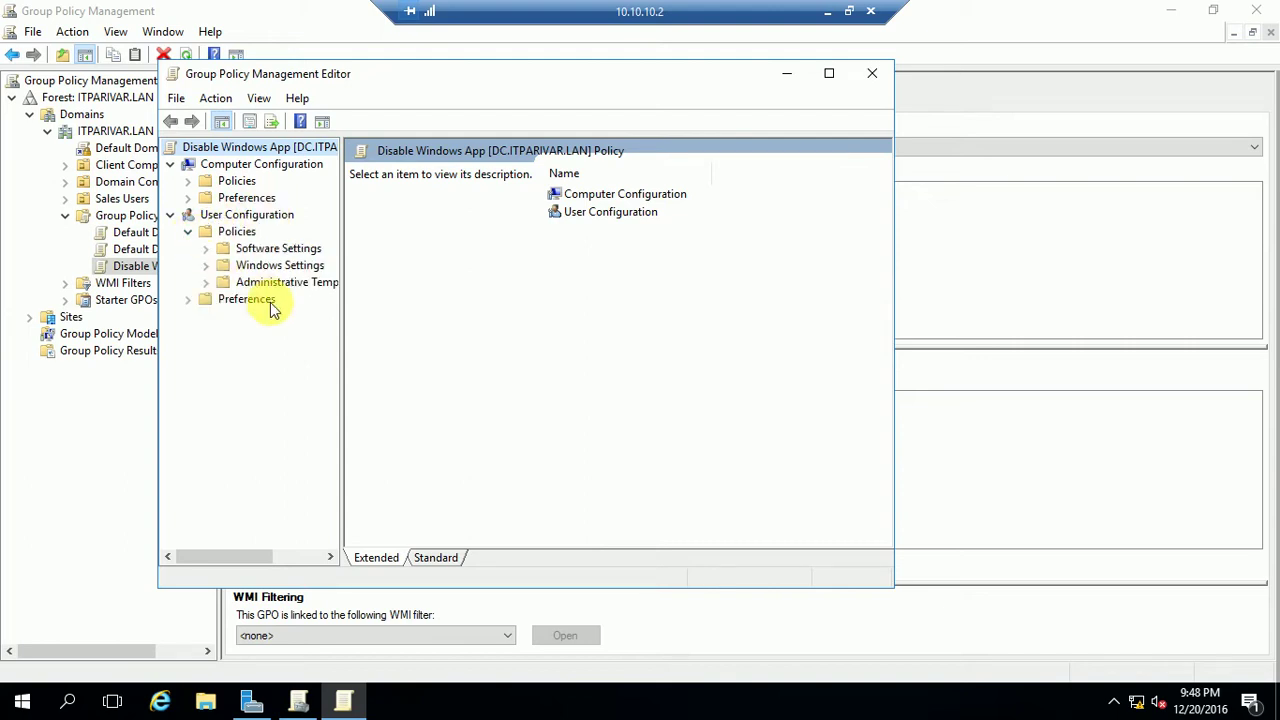
click(206, 283)
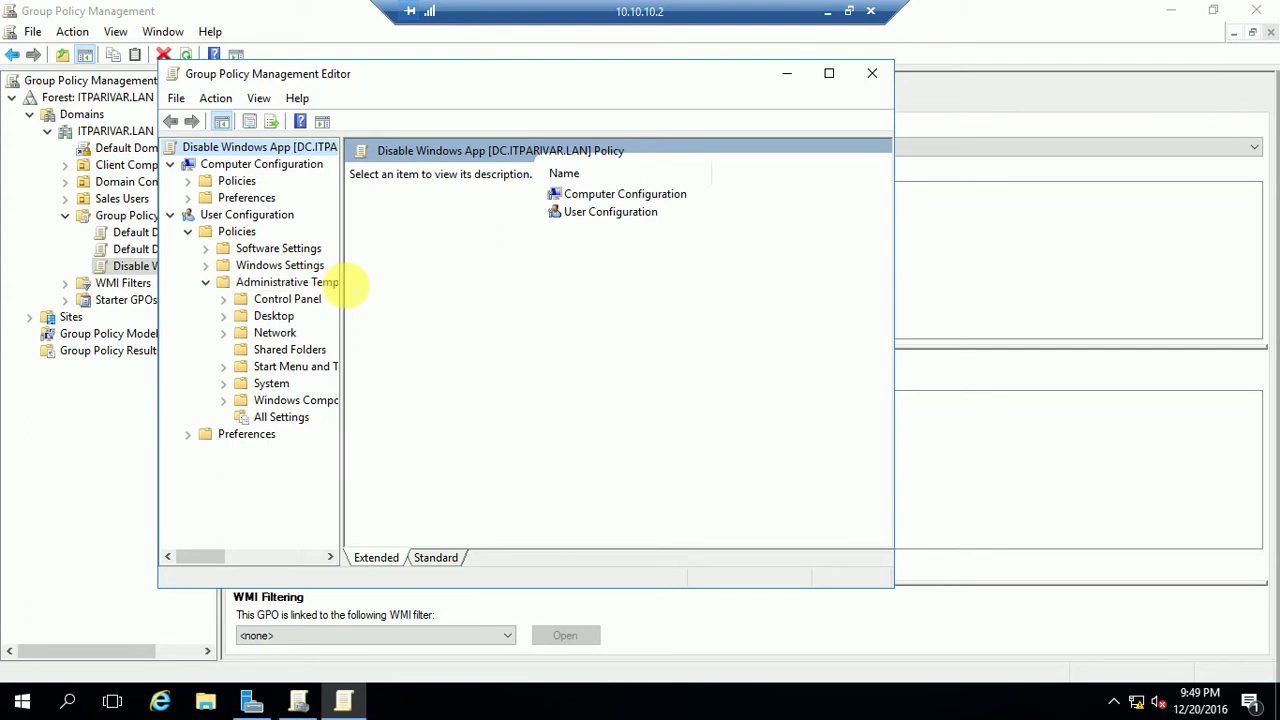
click(271, 388)
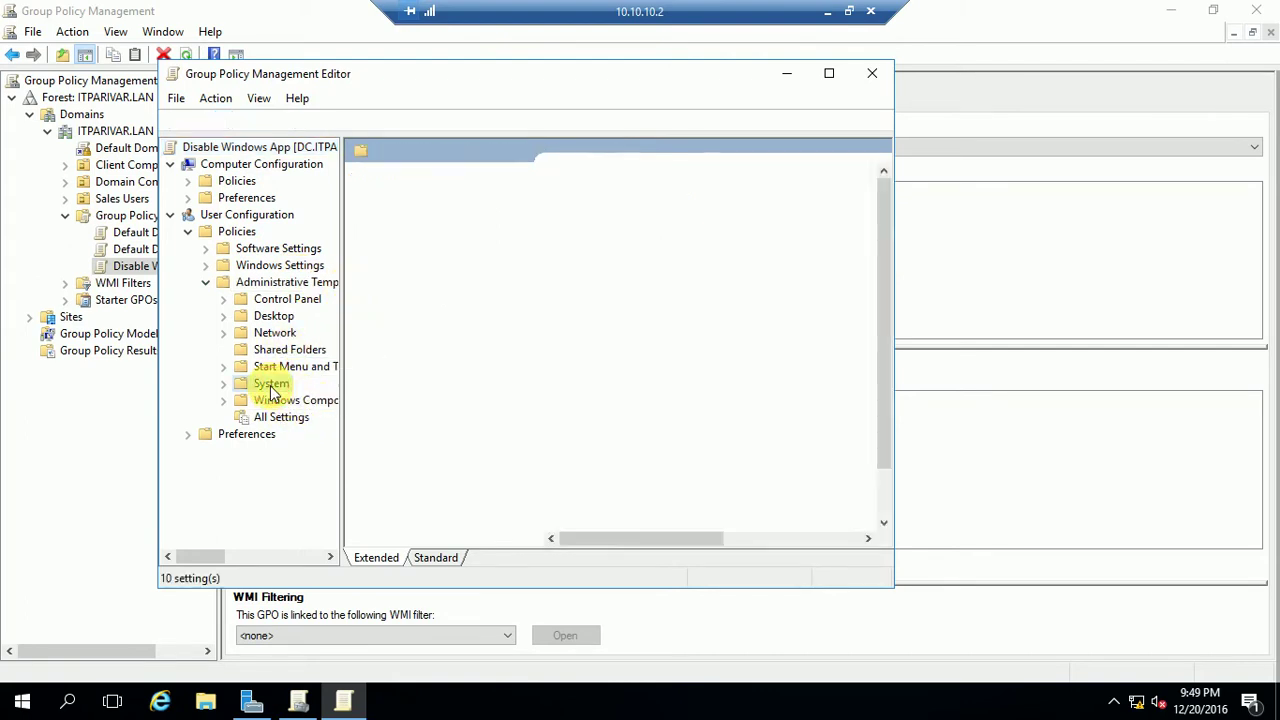
click(433, 557)
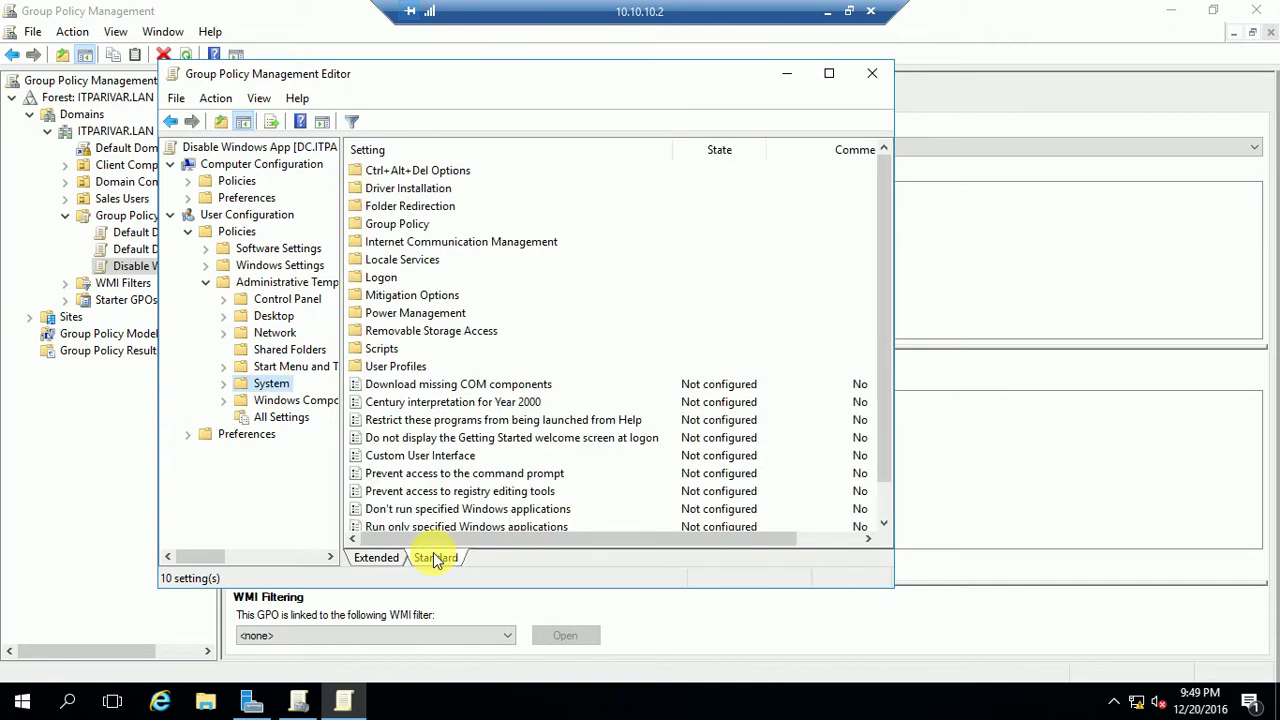
- Enable the "Prevent access to the command prompt" policy, keeping the option to disable command prompt script processing at No
click(445, 476)
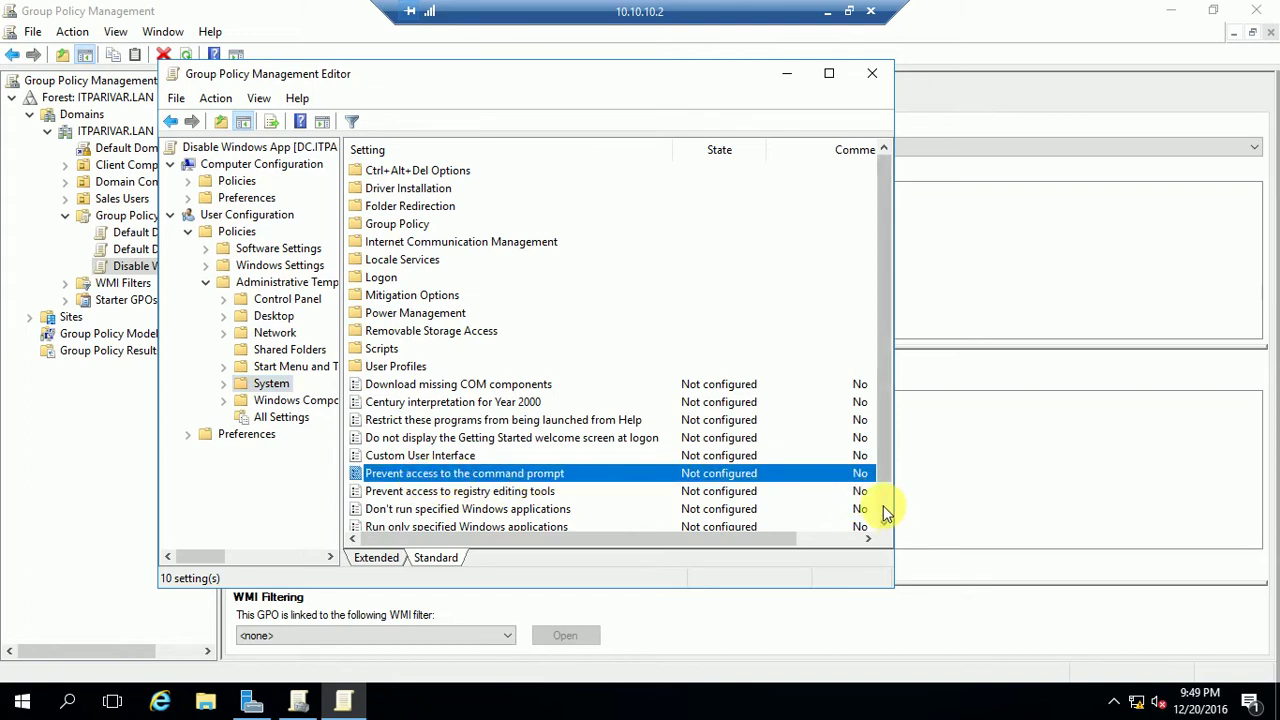
scroll(883, 505, down, 1)
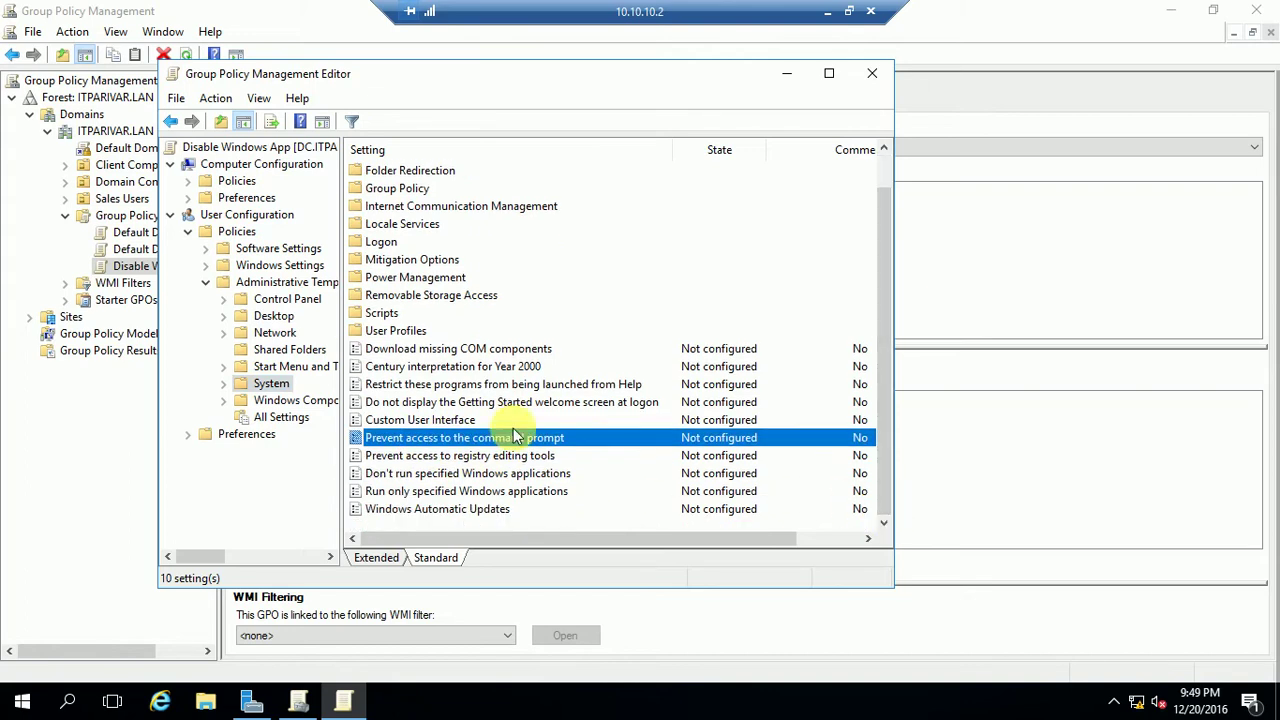
double_click(455, 440)
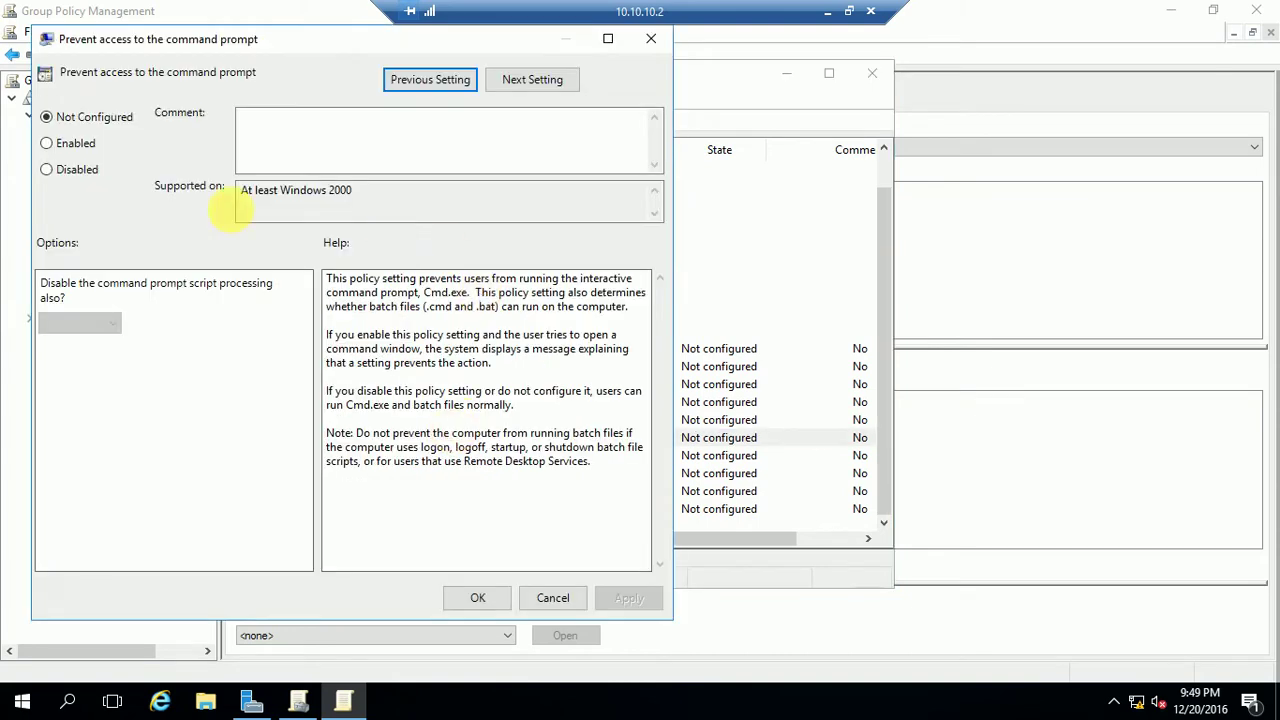
click(56, 147)
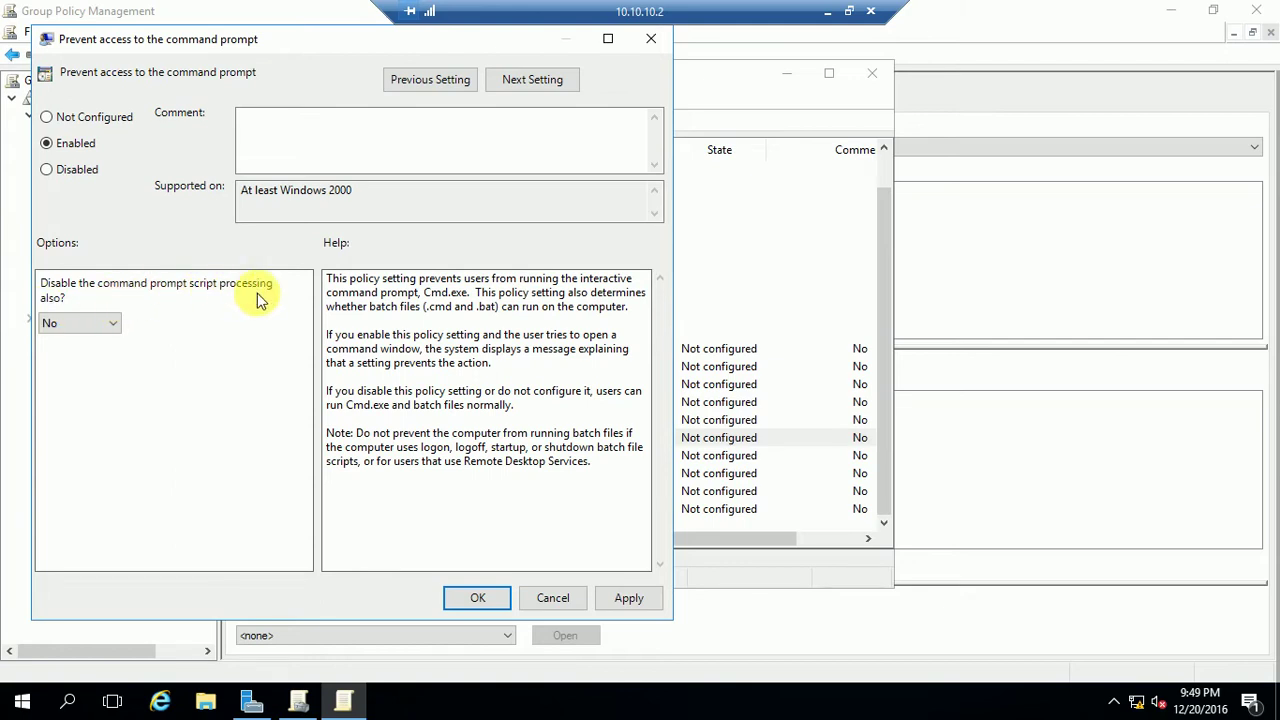
click(44, 323)
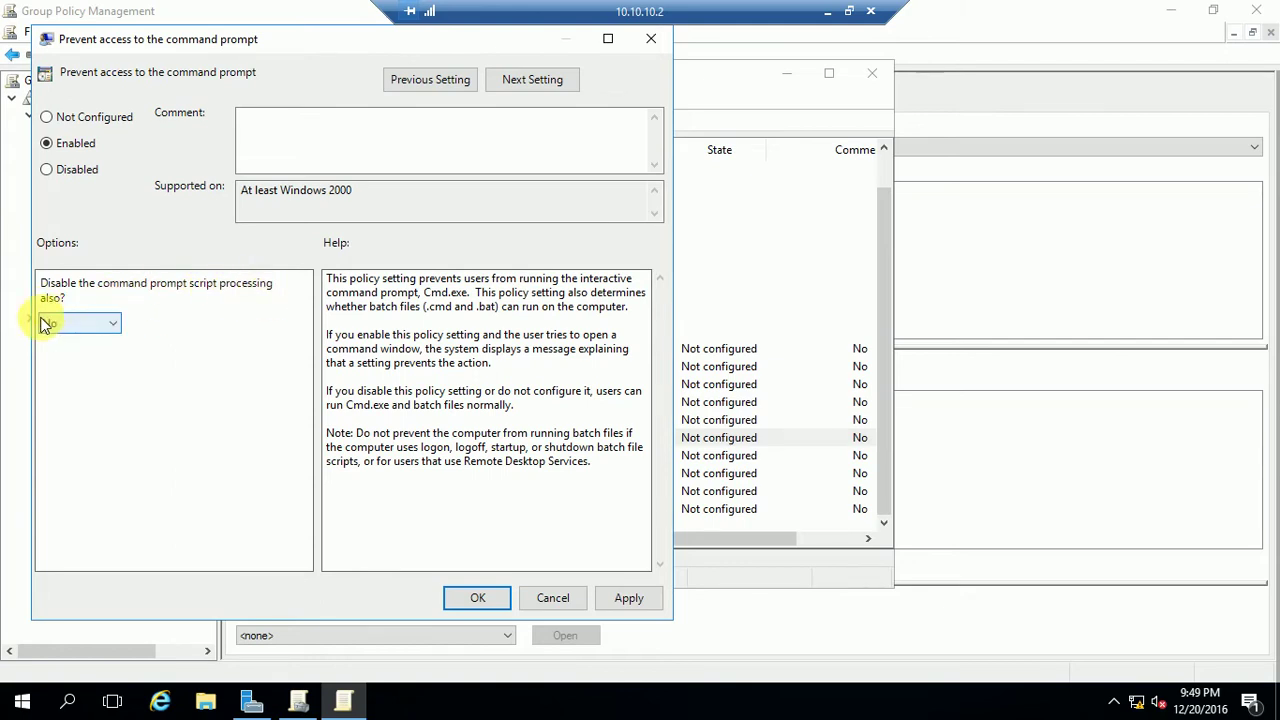
click(63, 322)
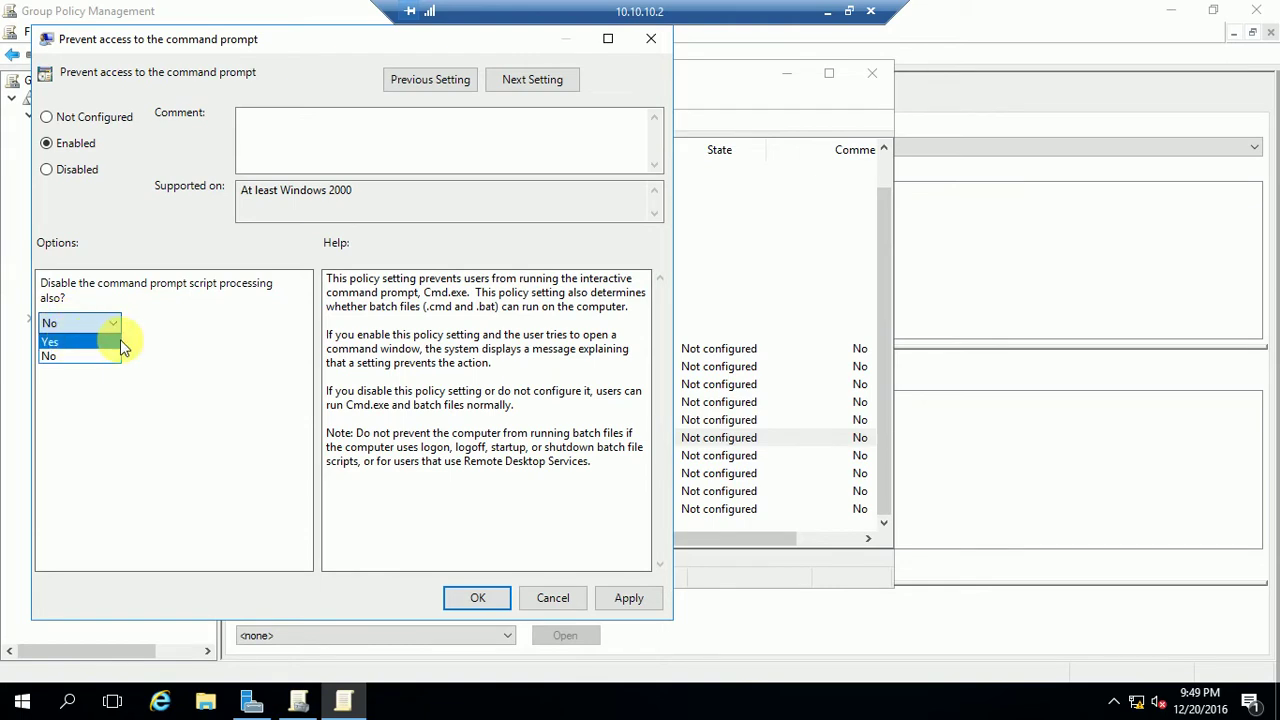
click(153, 331)
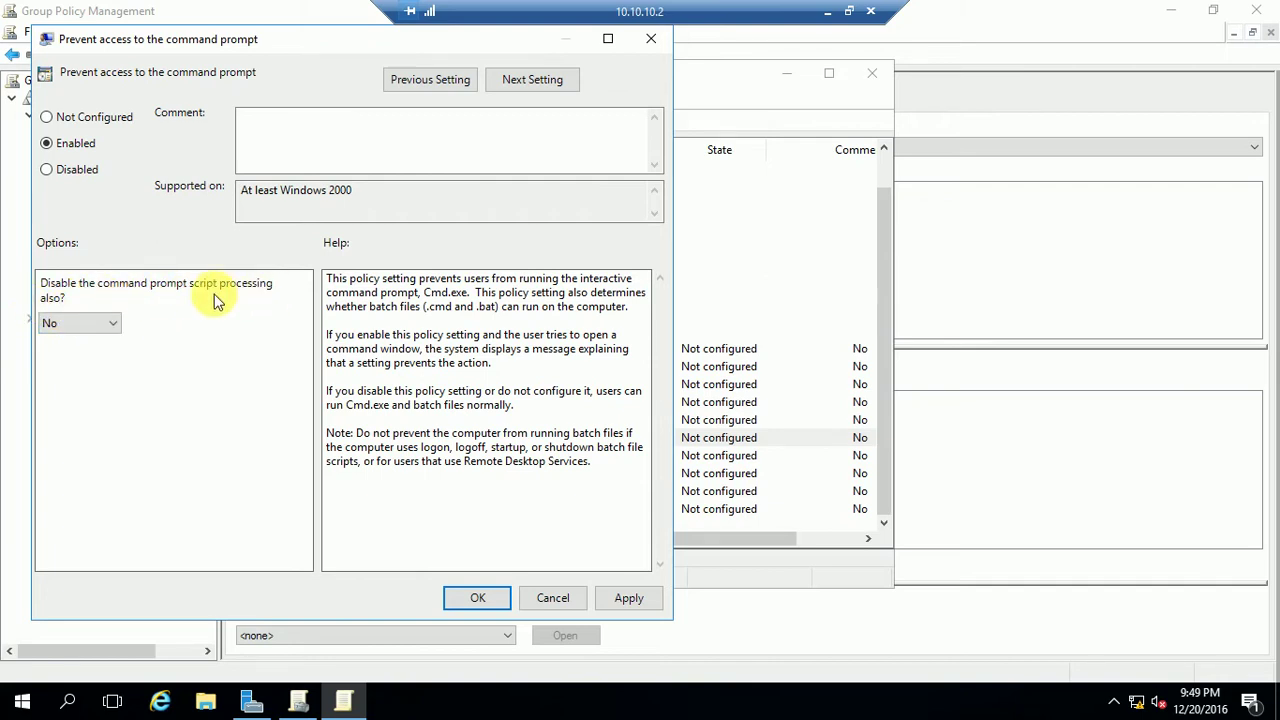
click(105, 327)
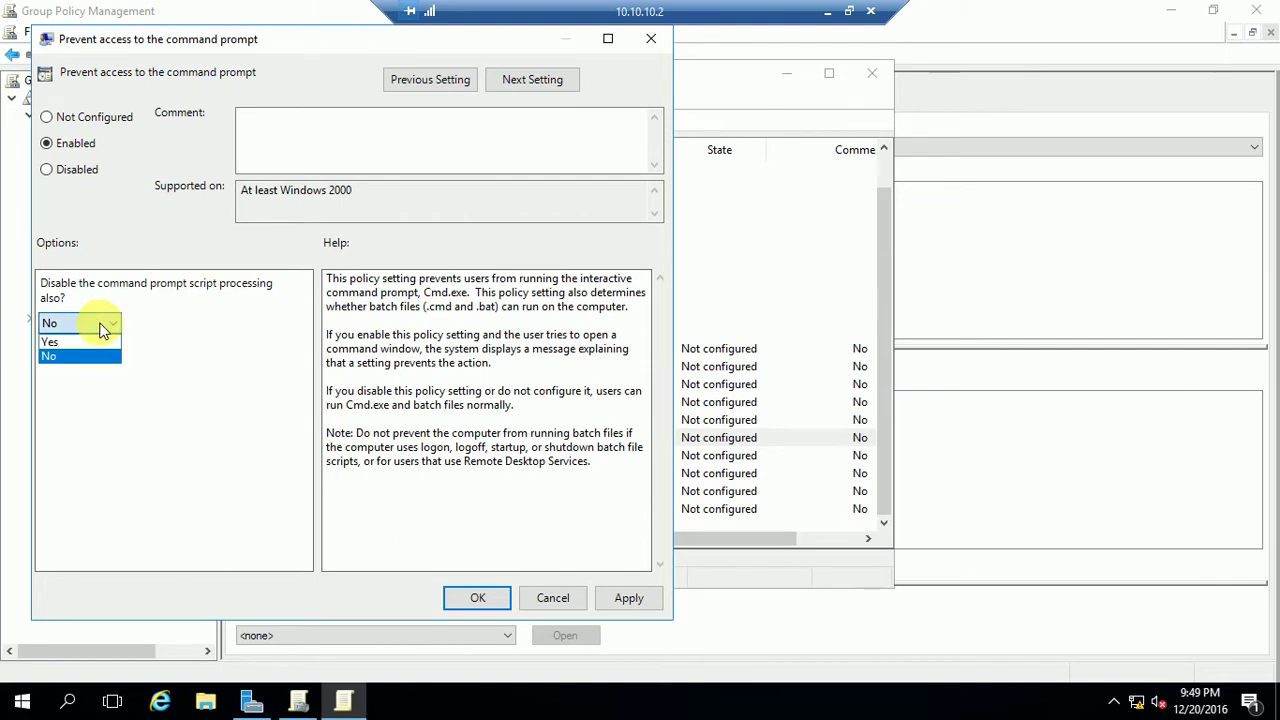
click(104, 336)
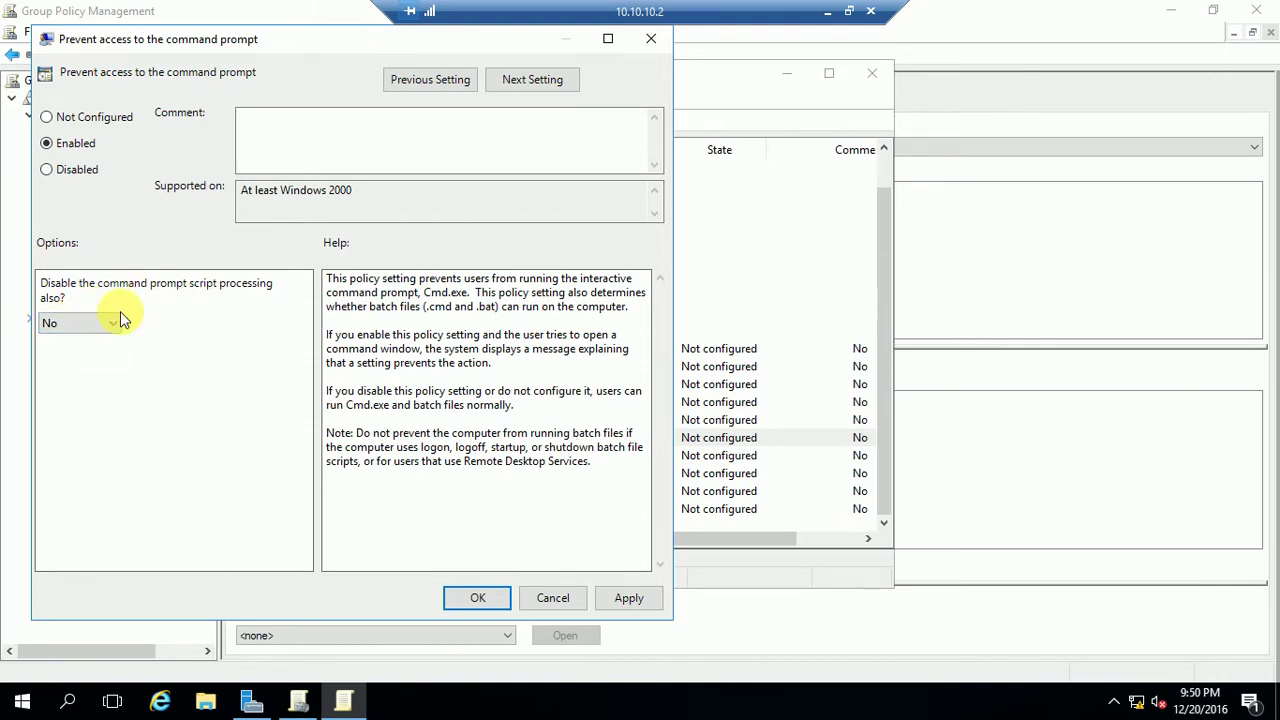
click(622, 604)
click(80, 330)
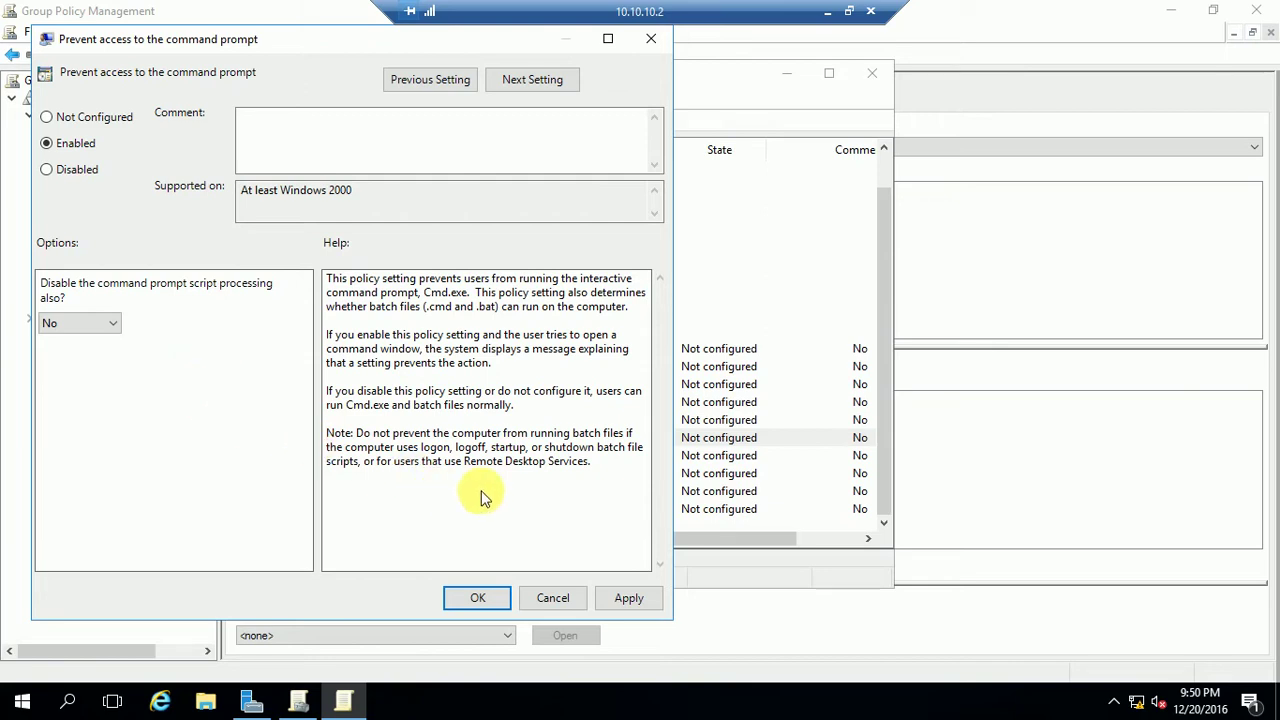
click(626, 598)
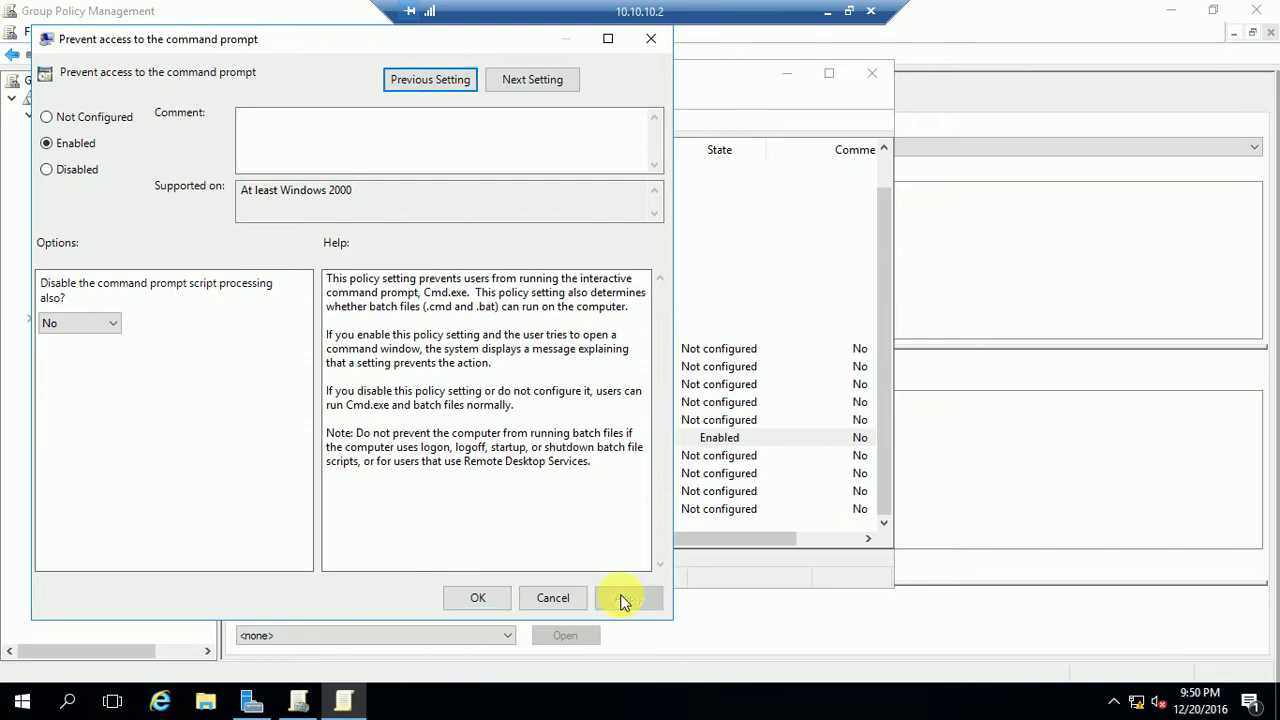
click(480, 598)
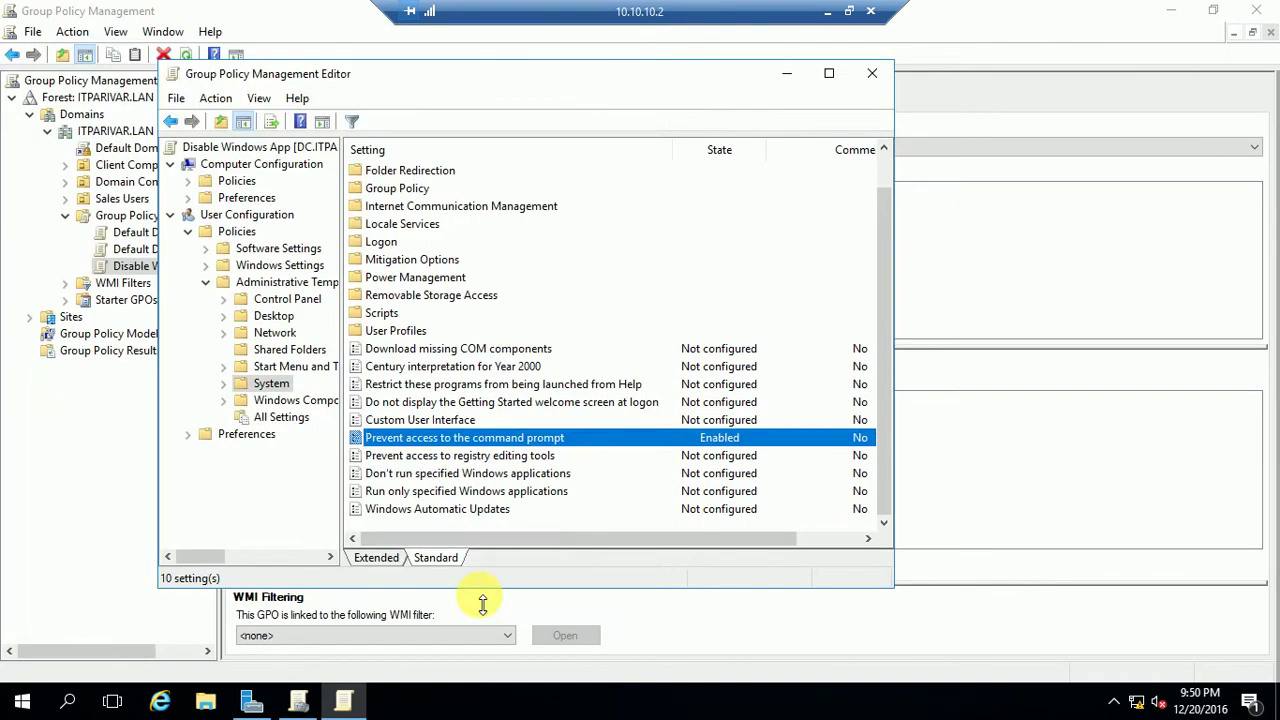
- Enable the "Prevent access to registry editing tools" policy with "Disable regedit from running silently?" at Yes
click(491, 457)
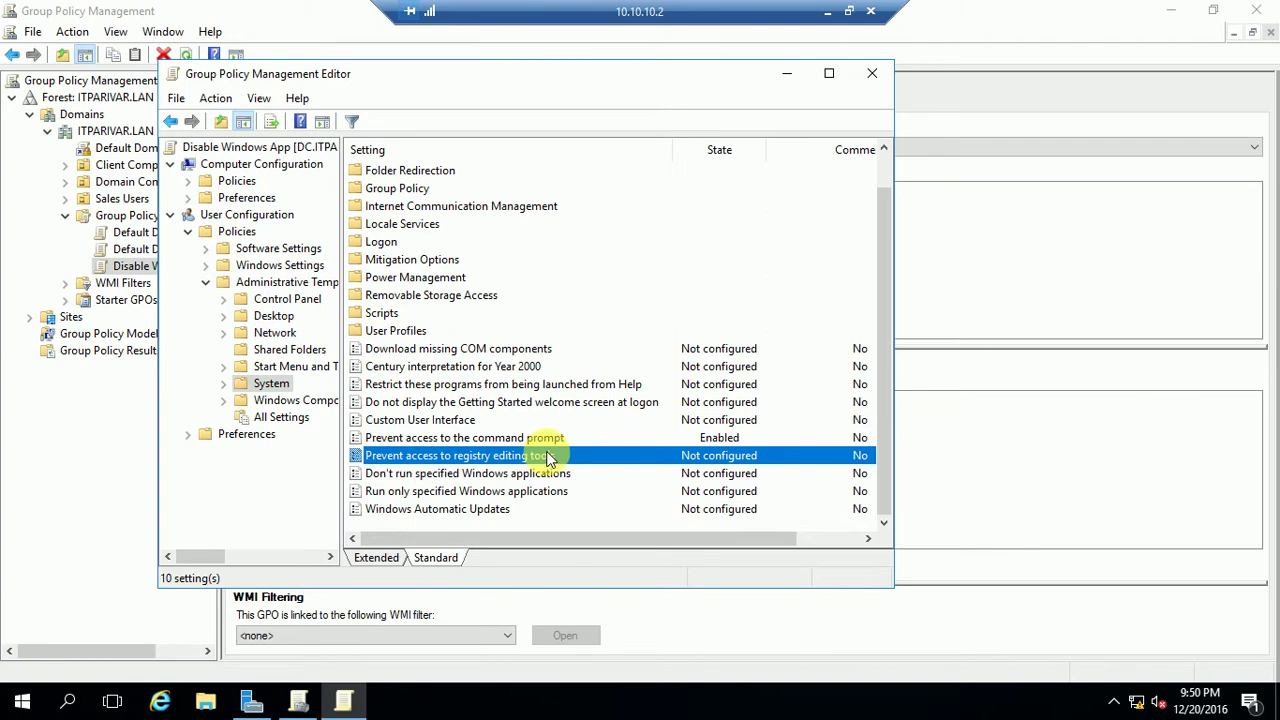
double_click(548, 457)
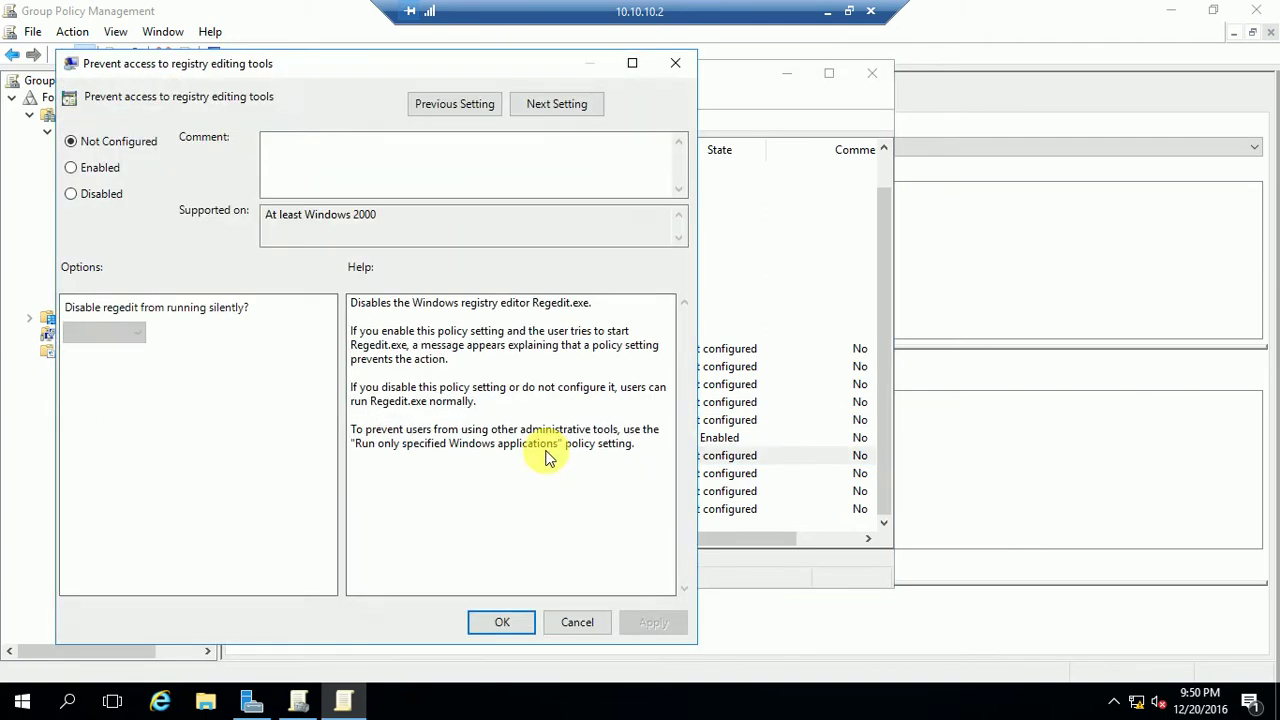
click(72, 168)
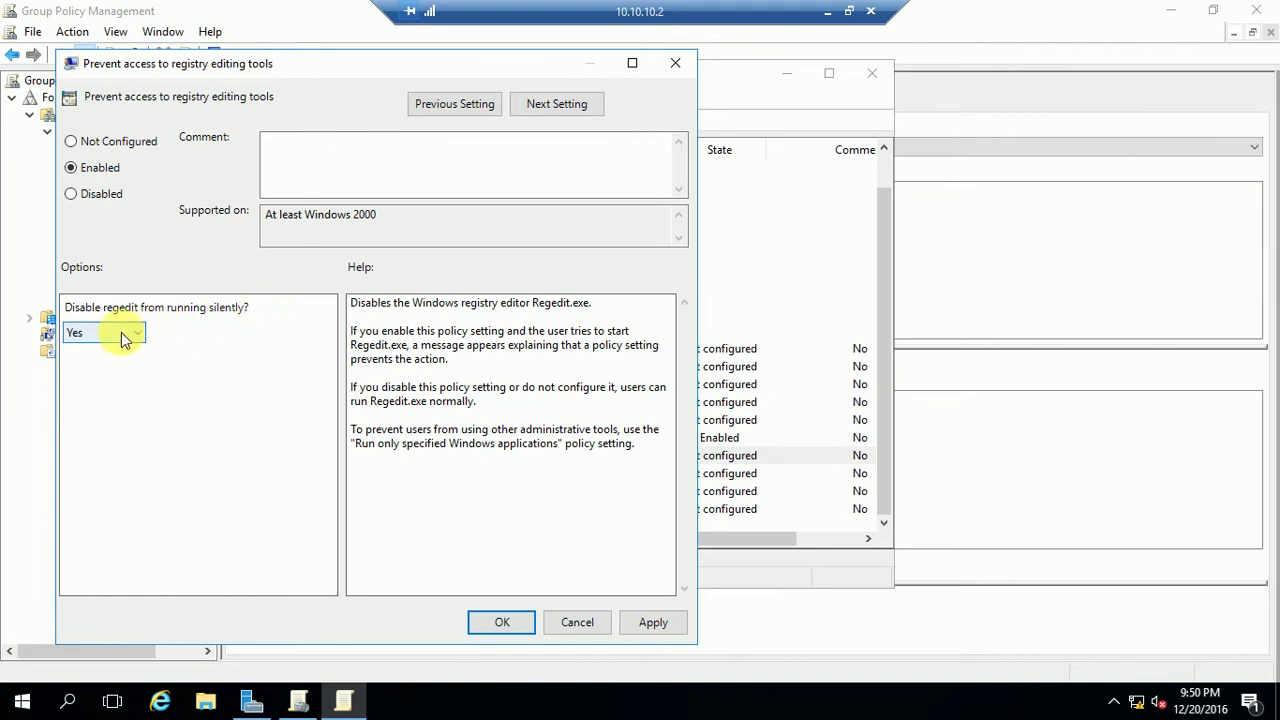
click(652, 623)
click(502, 621)
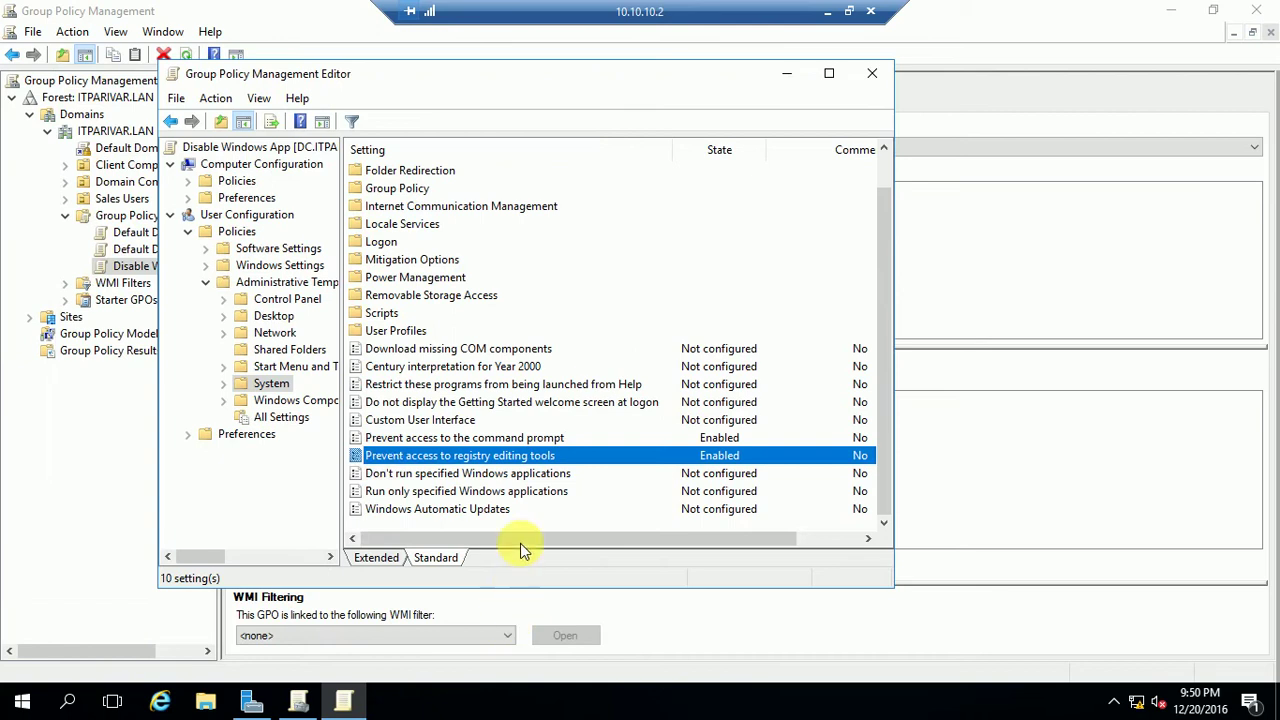
click(447, 476)
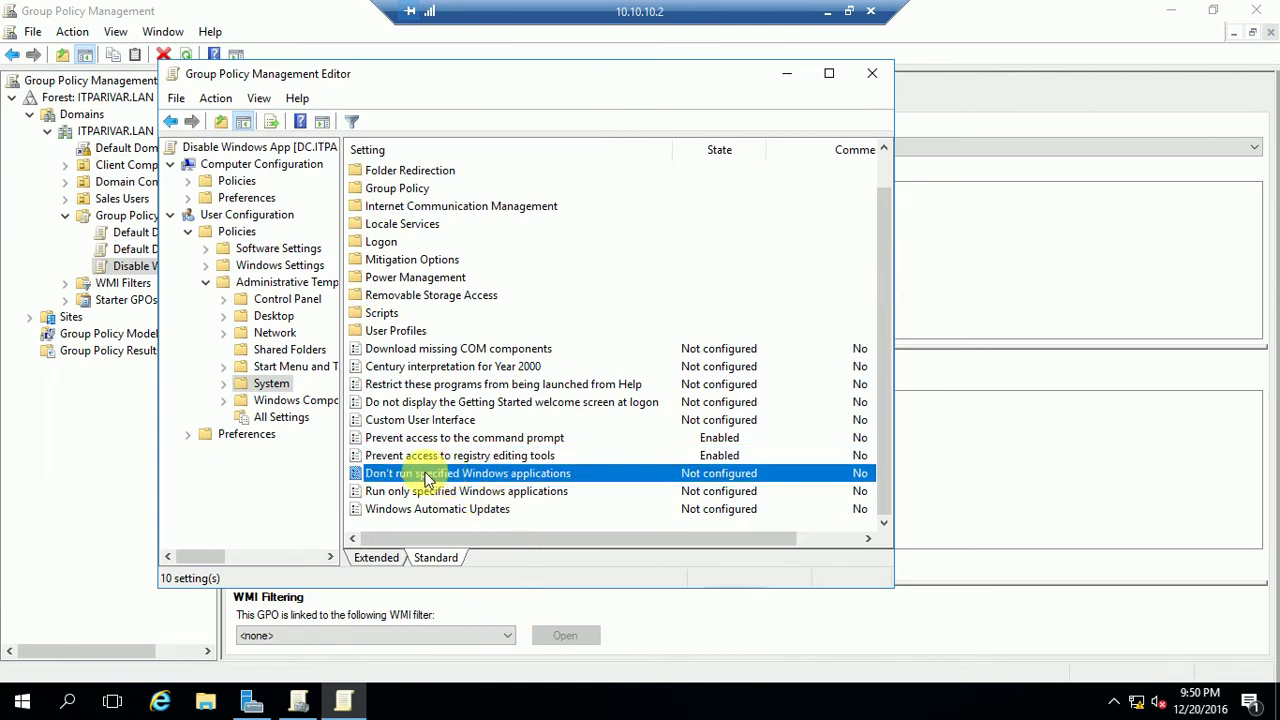
double_click(517, 480)
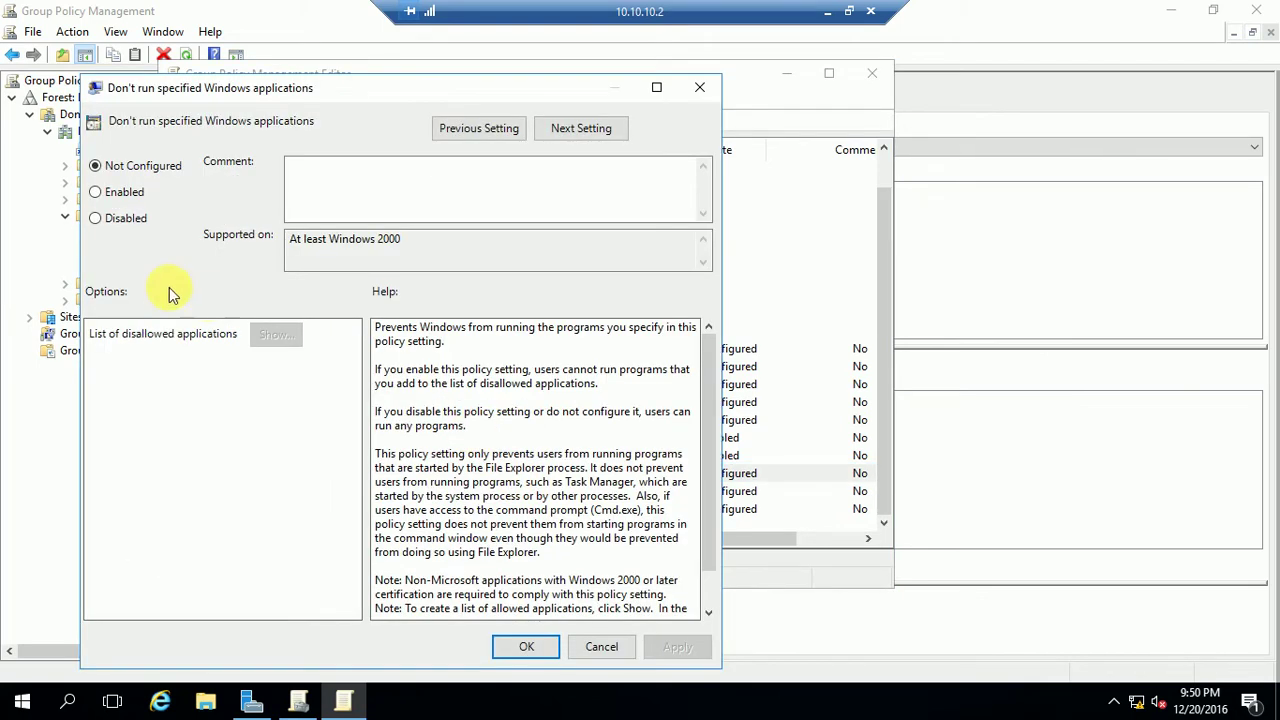
click(97, 192)
click(275, 335)
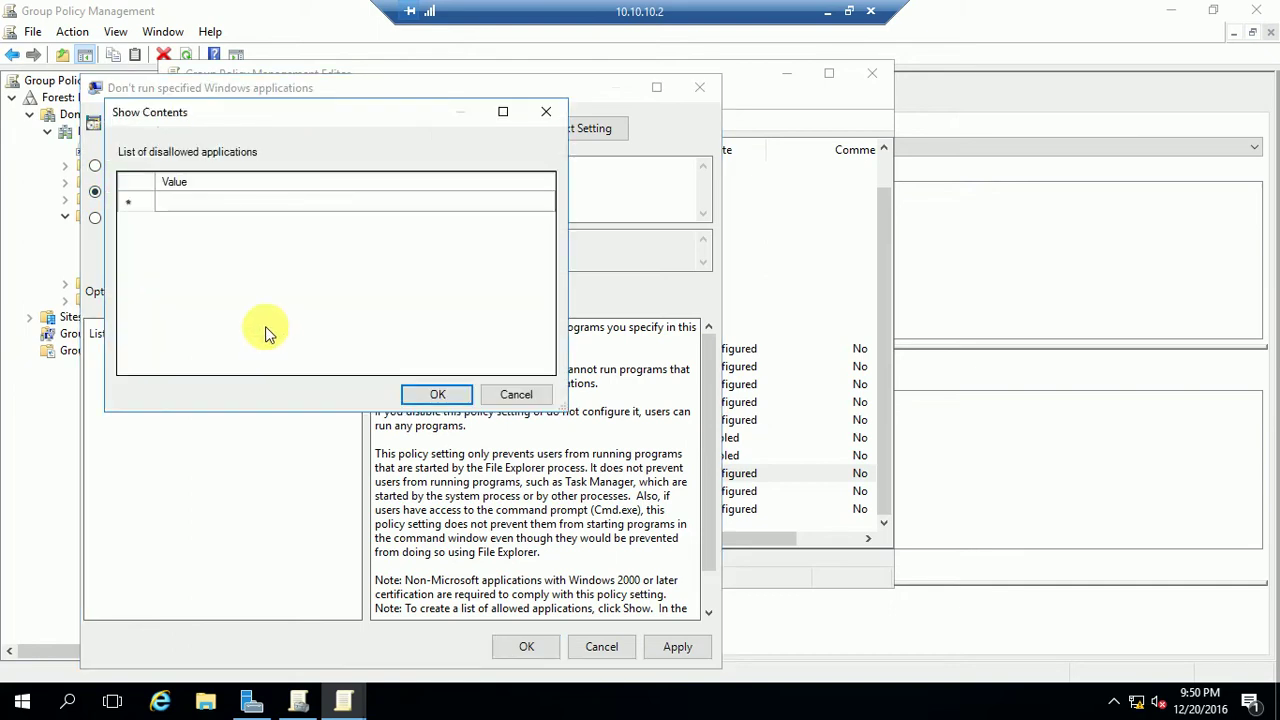
click(176, 207)
click(176, 207)
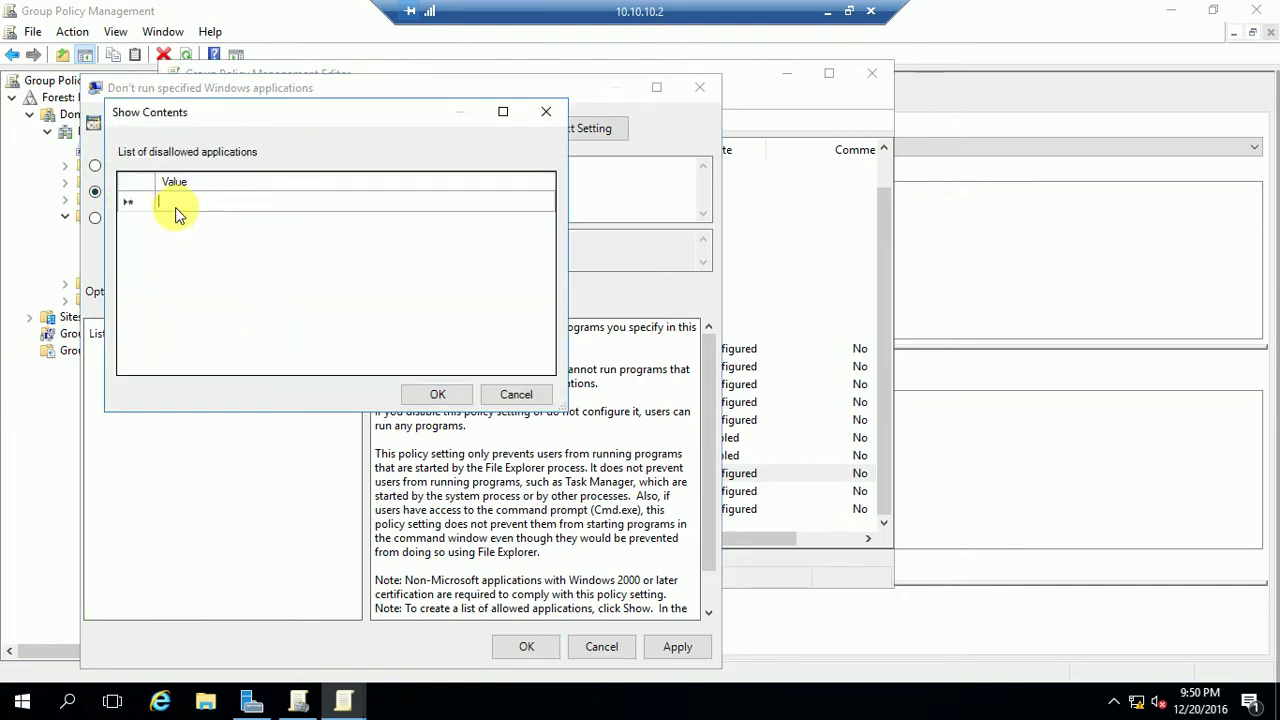
text(notepad)
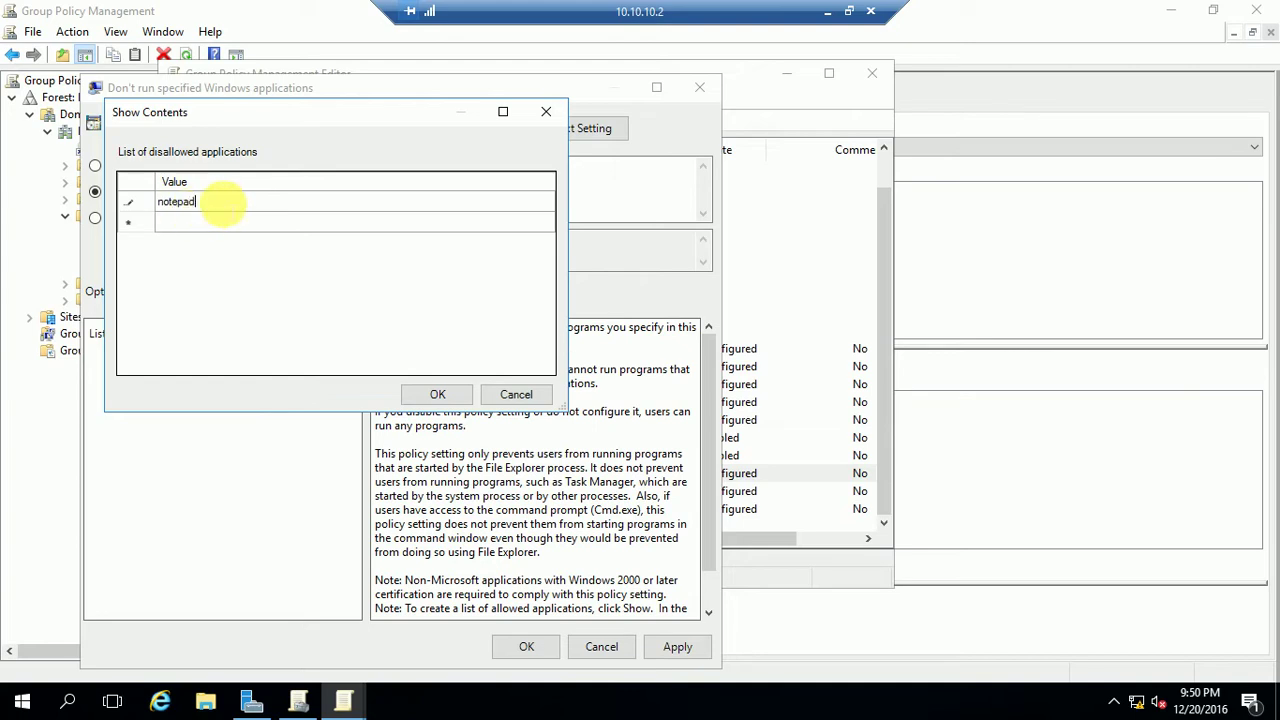
click(211, 218)
click(210, 216)
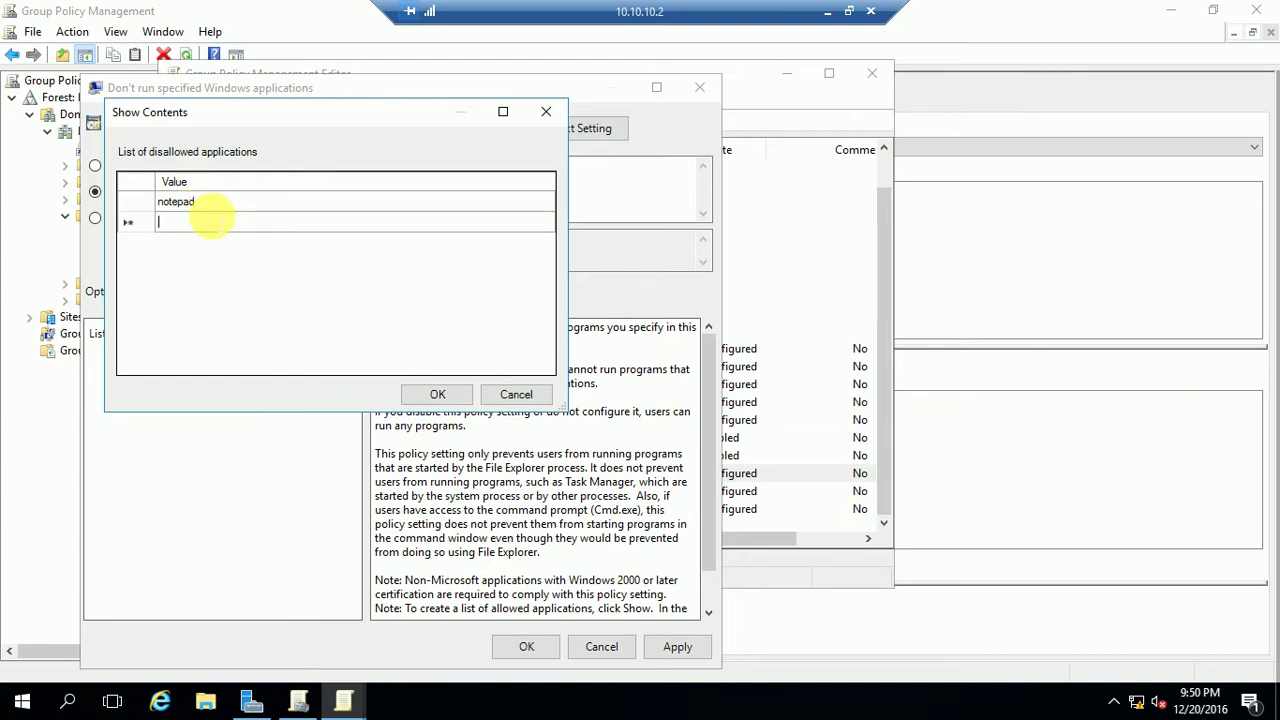
text(regedit)
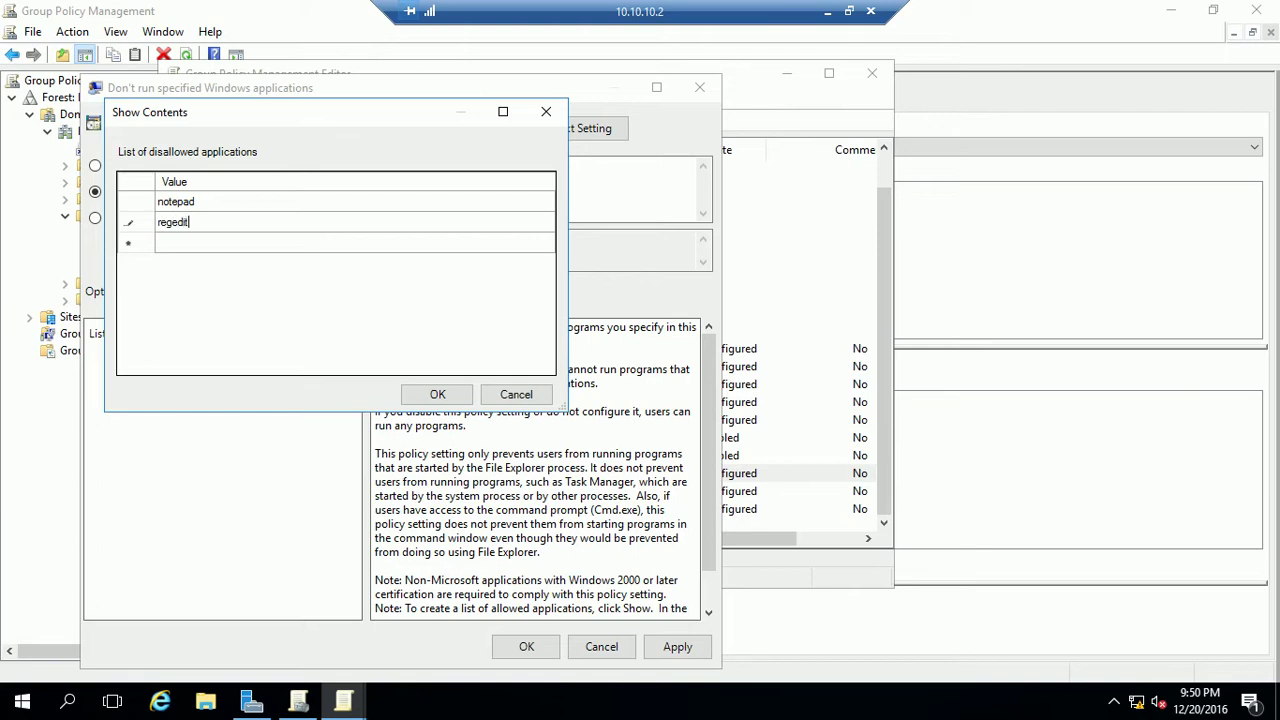
text(.exe)
click(513, 396)
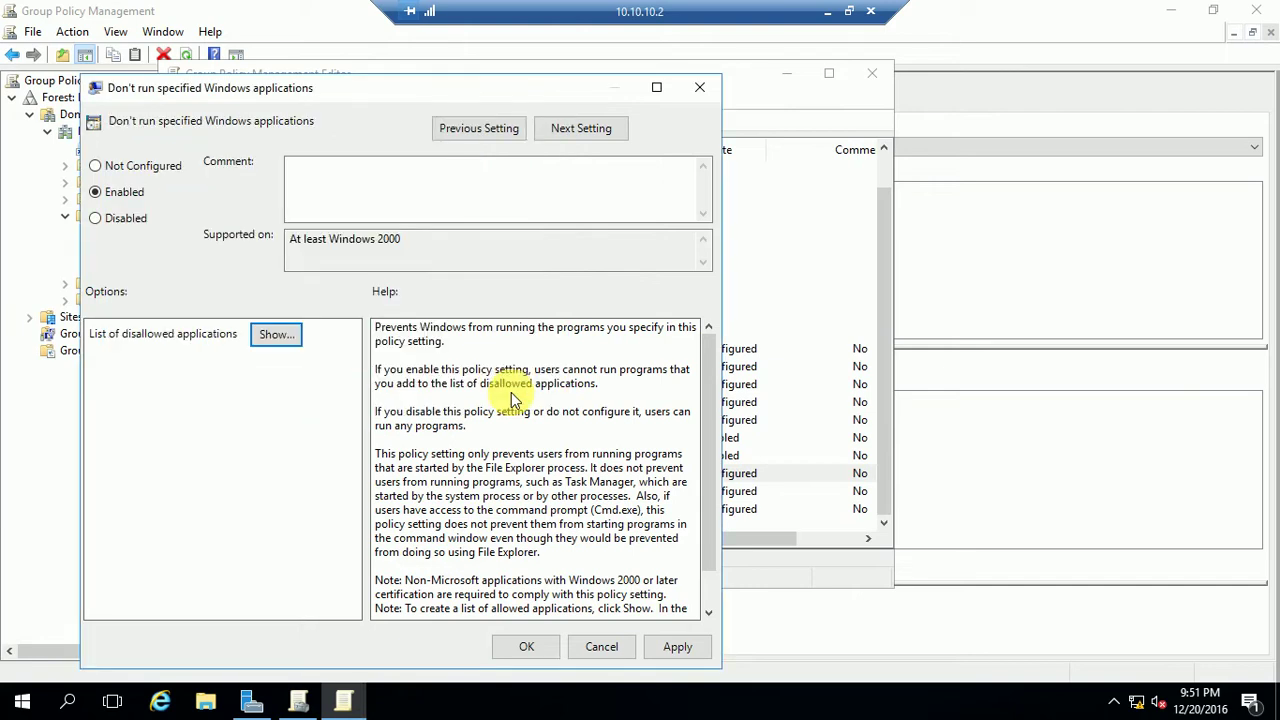
click(598, 648)
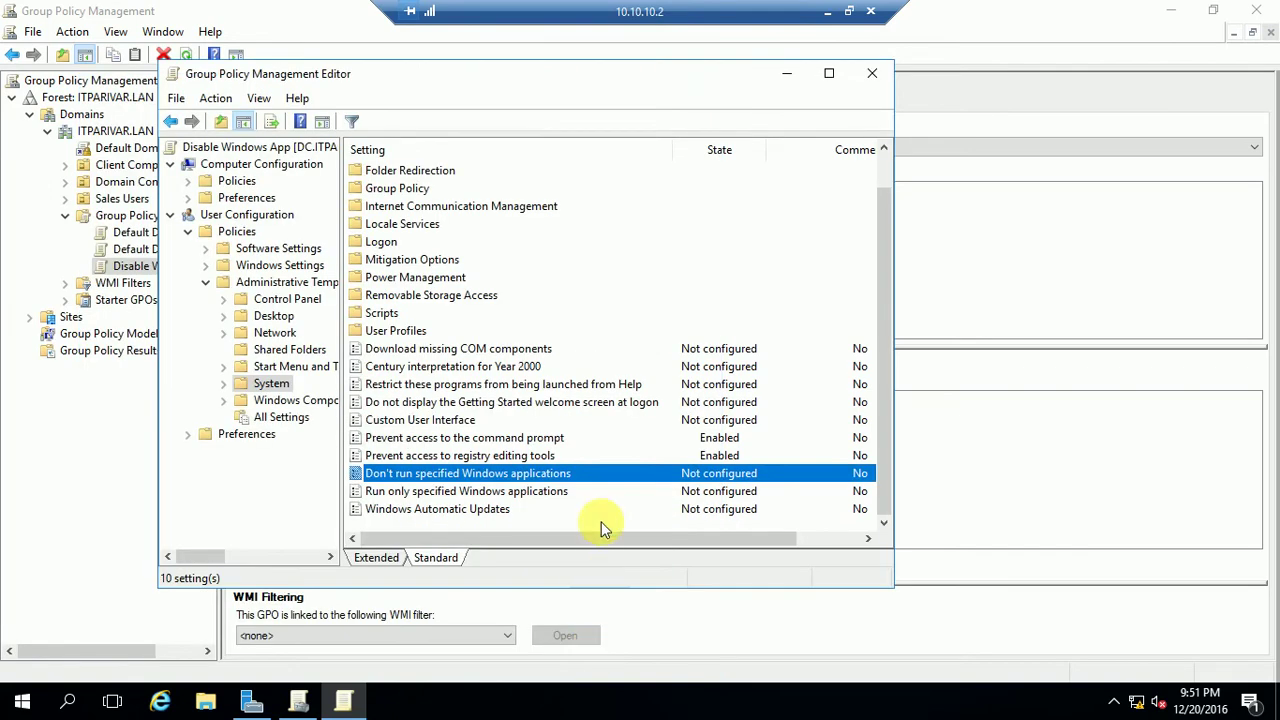
- Enable the "Prohibit access to Control Panel and PC settings" policy in the user Control Panel administrative templates
click(498, 445)
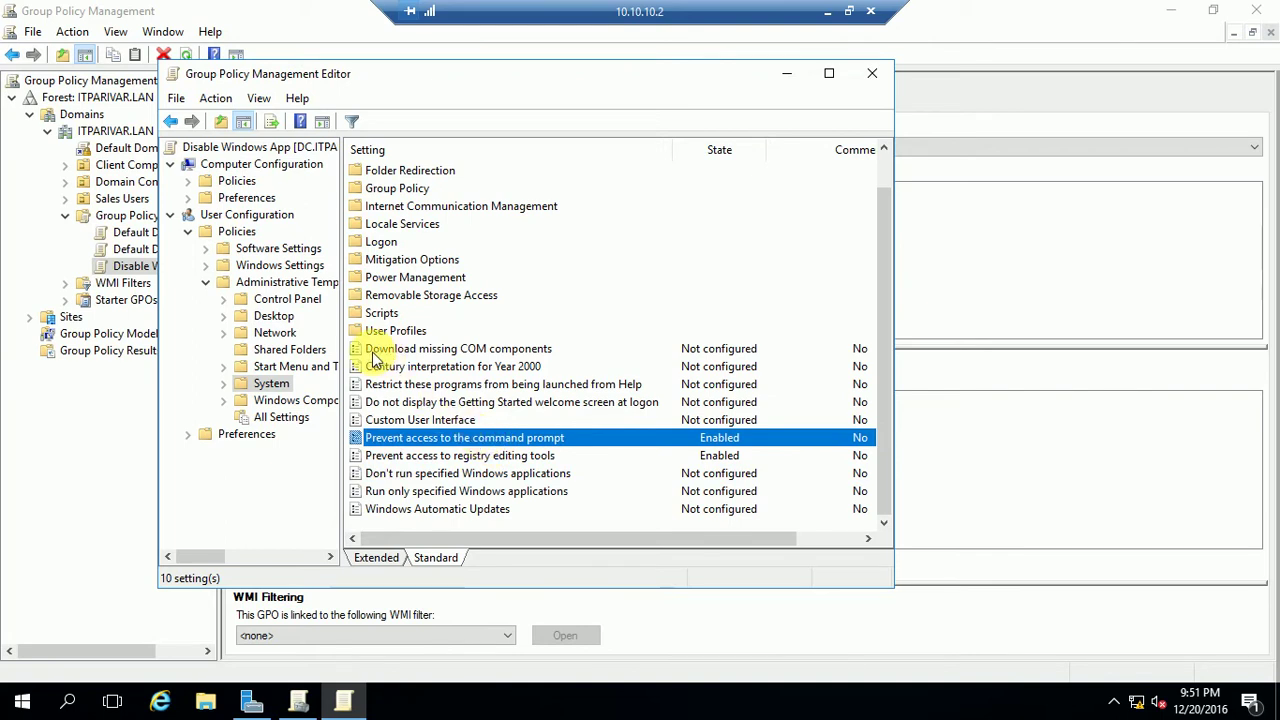
click(302, 300)
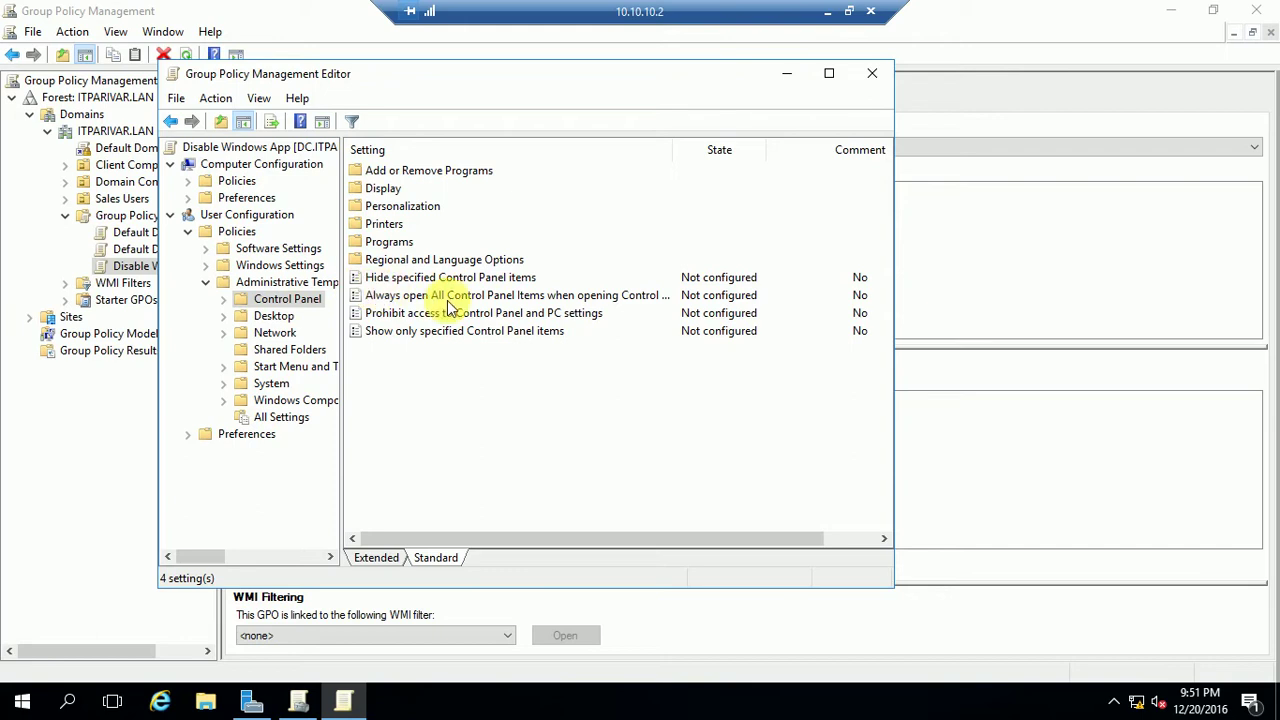
click(270, 300)
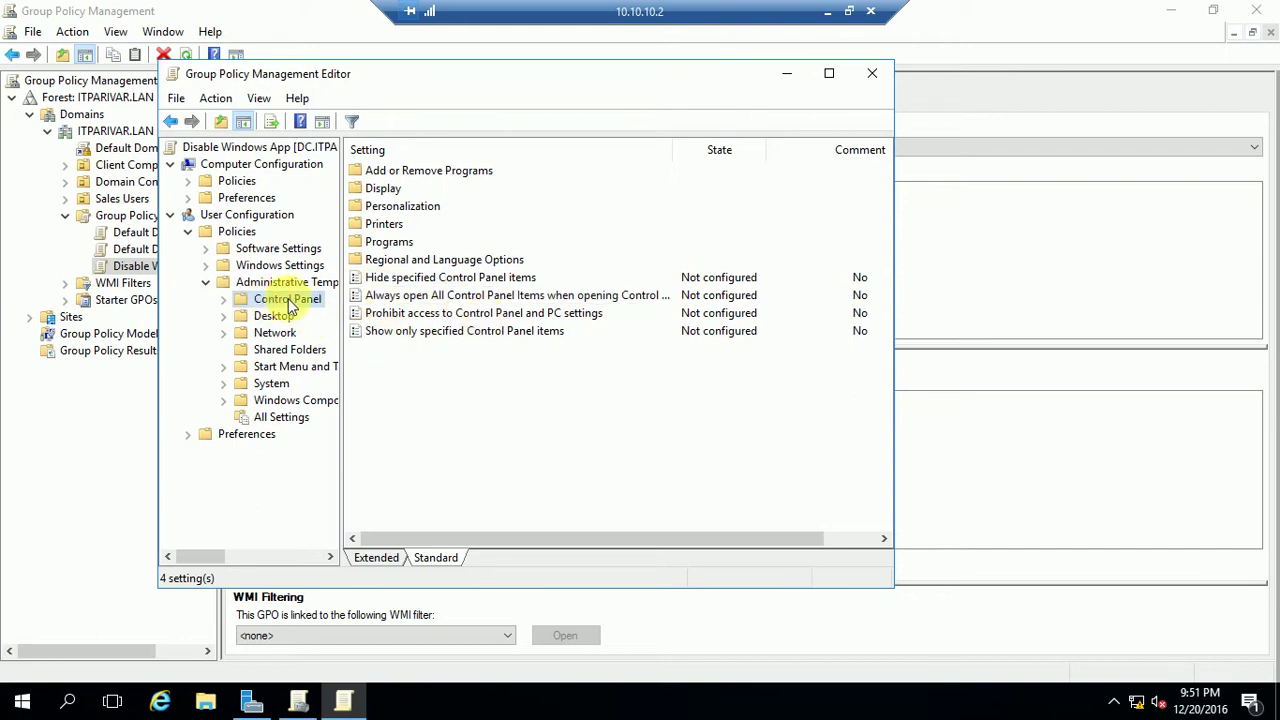
click(478, 314)
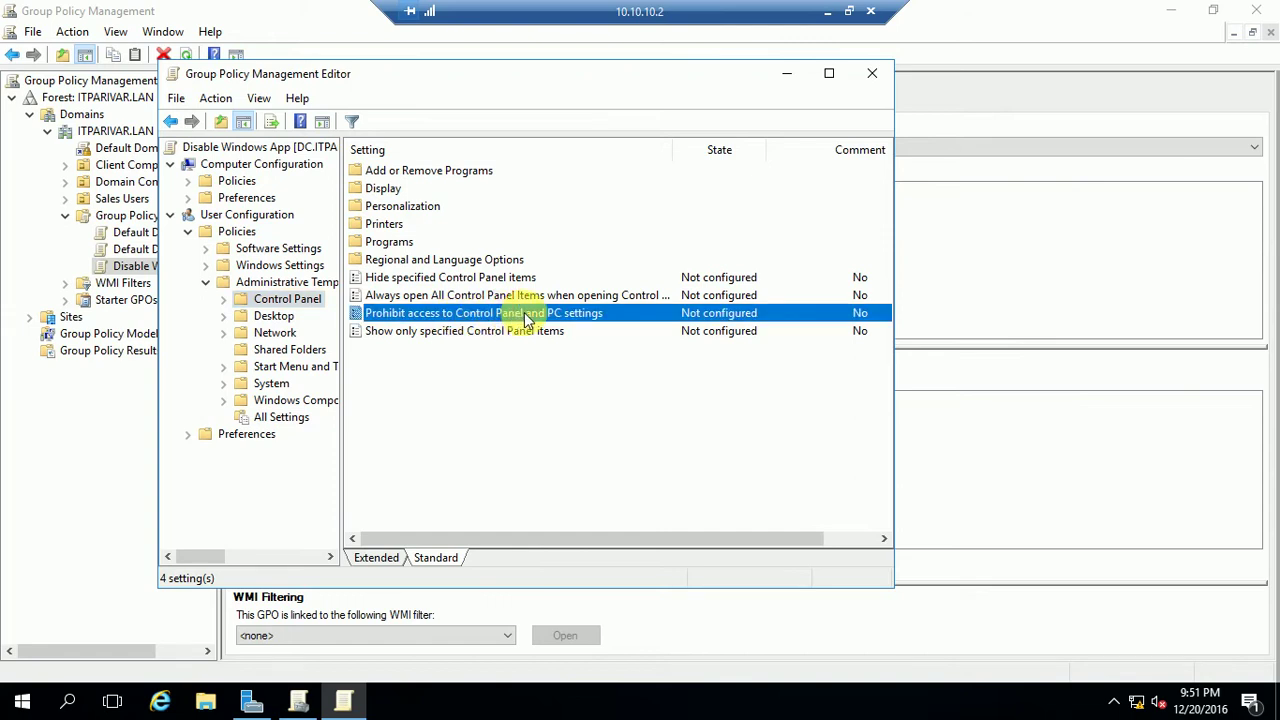
double_click(524, 314)
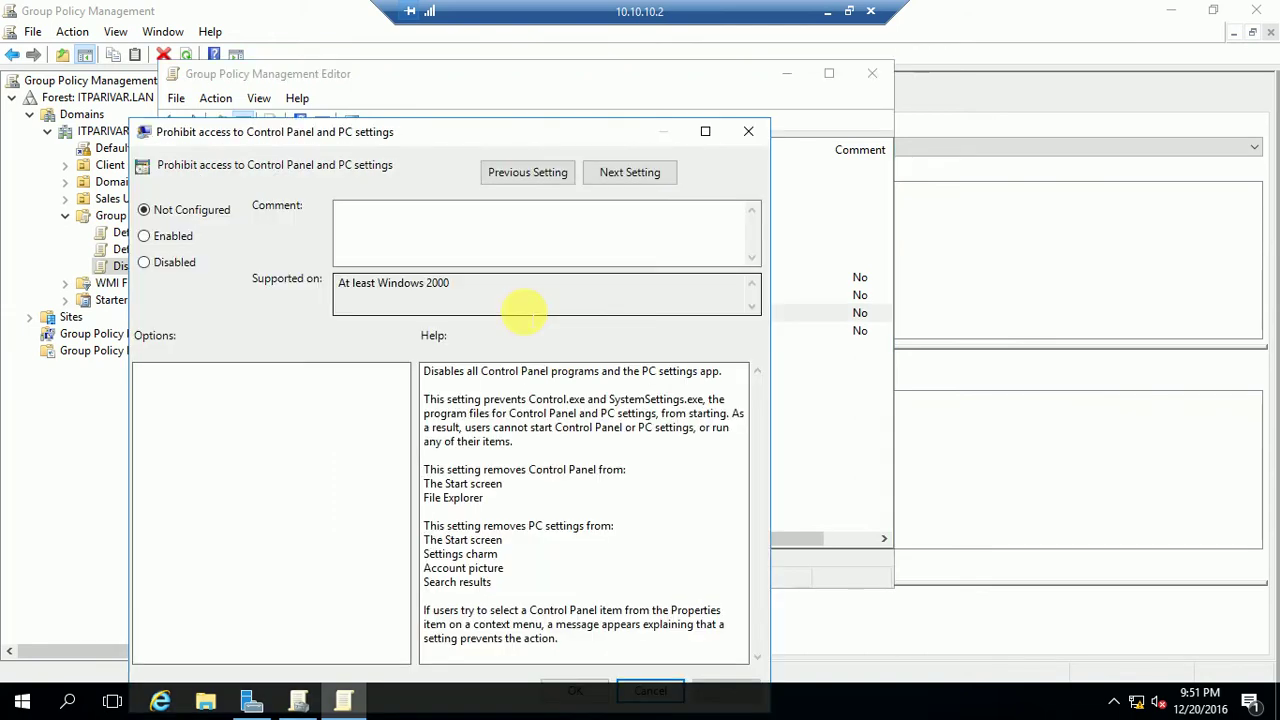
click(158, 240)
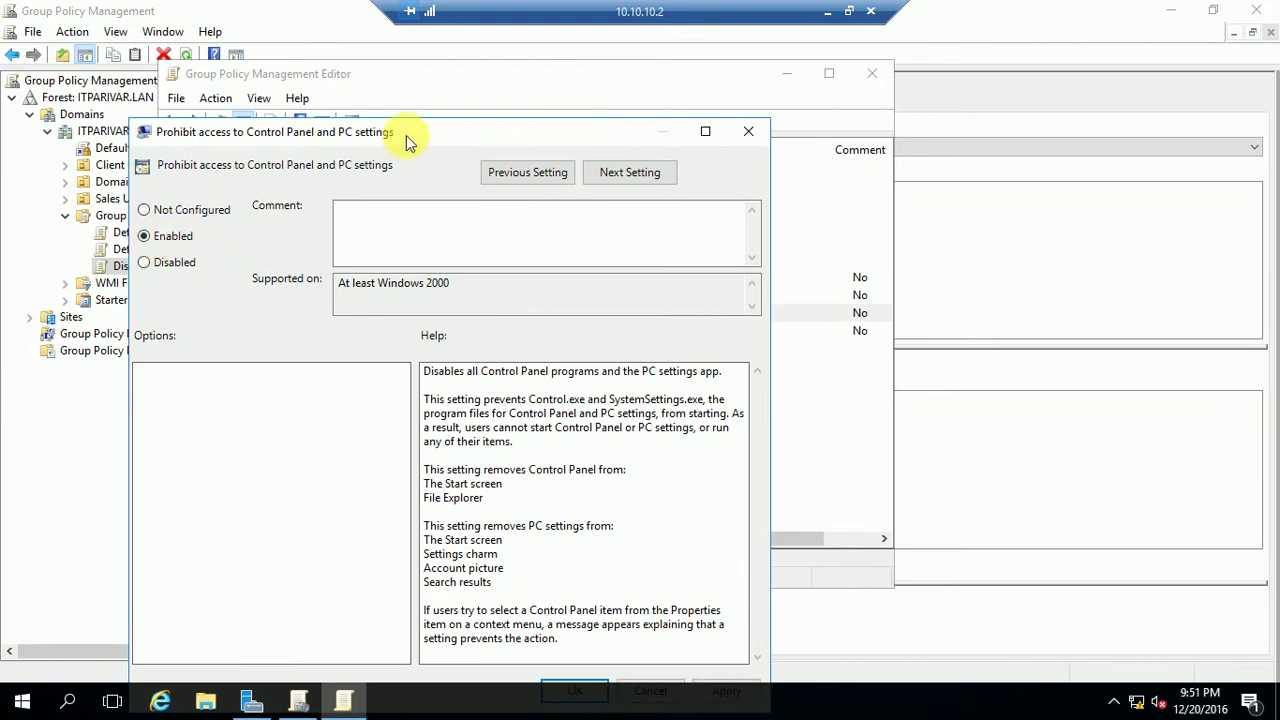
drag(409, 137, 504, 63)
click(819, 615)
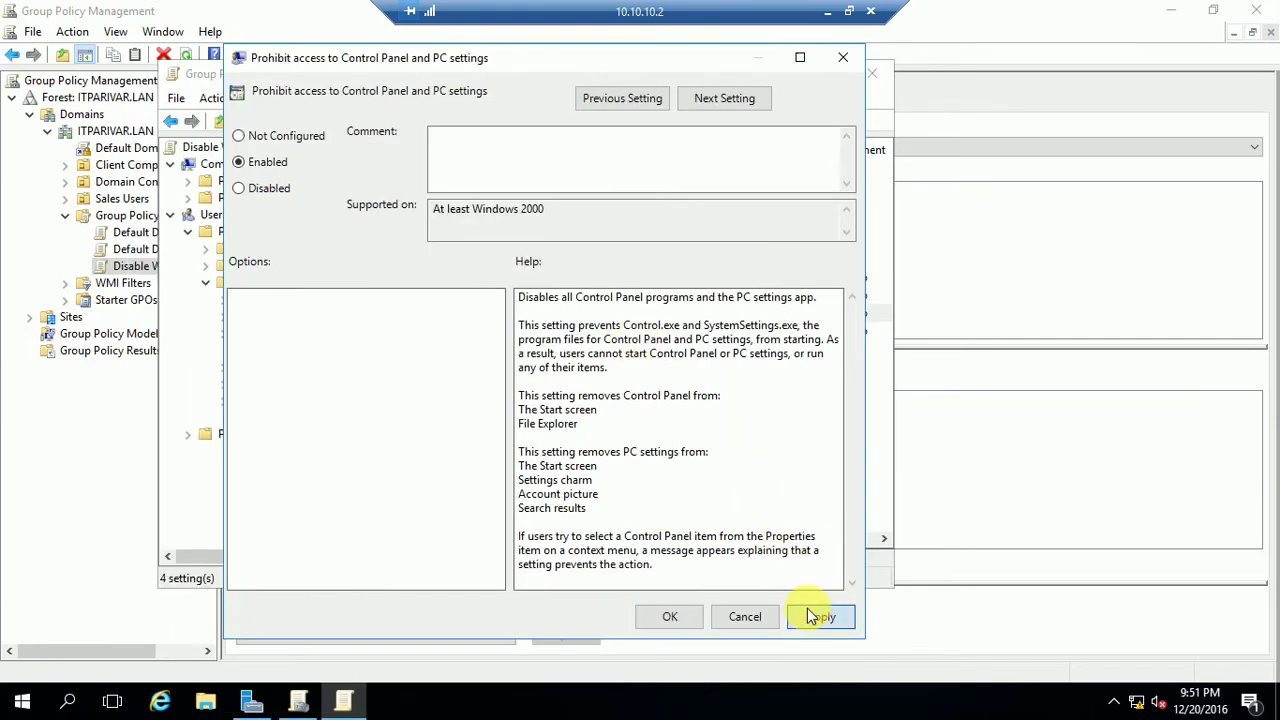
click(697, 620)
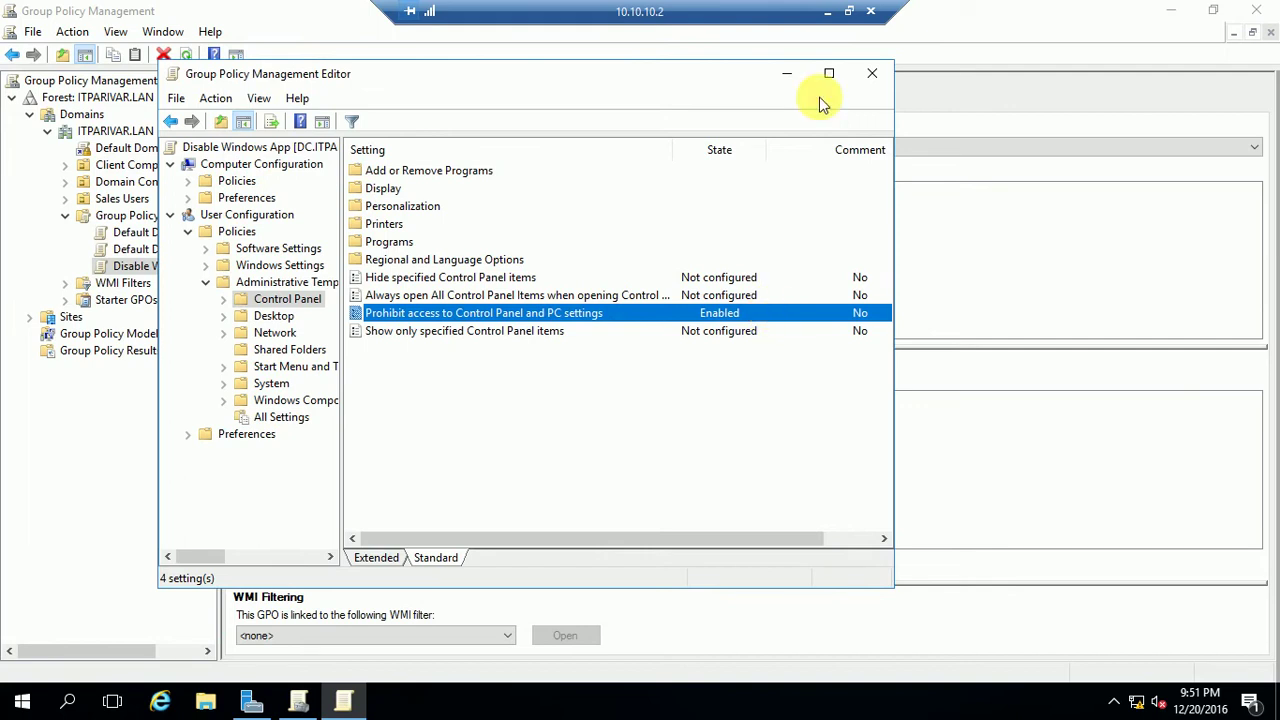
- Close the Group Policy Management Editor and select the Disable Windows App GPO under Group Policy Objects
click(869, 75)
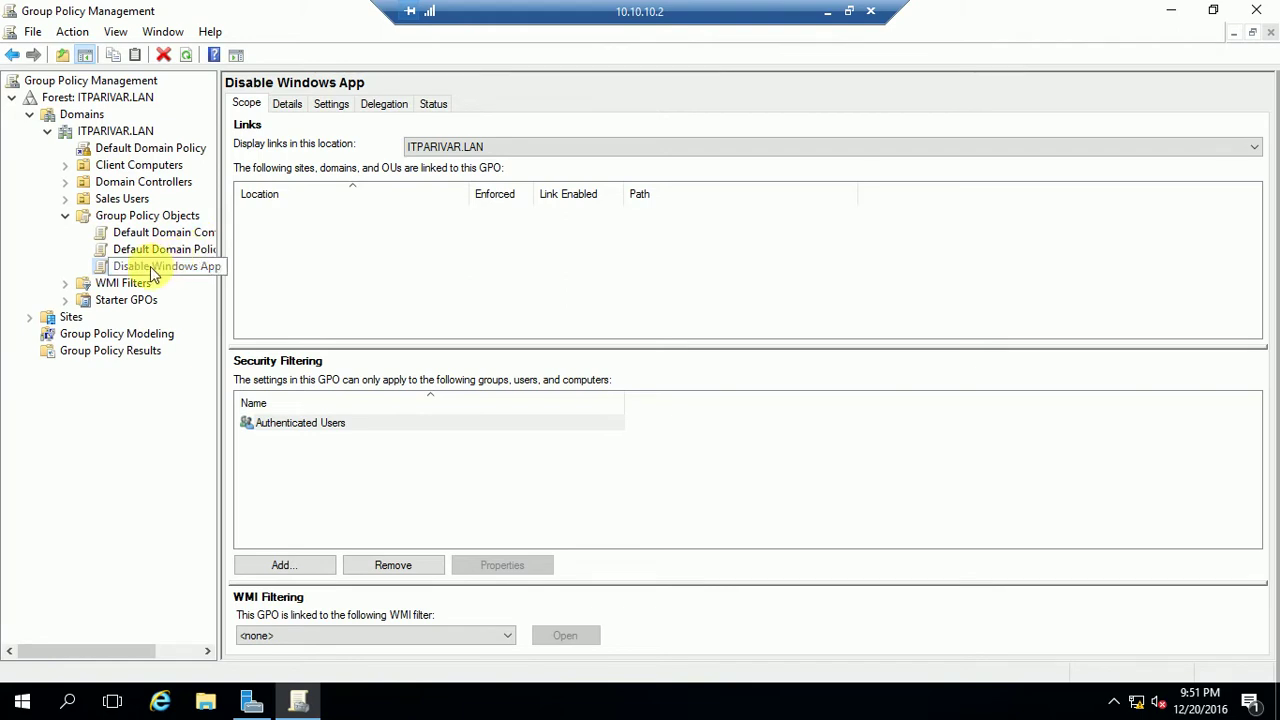
click(151, 268)
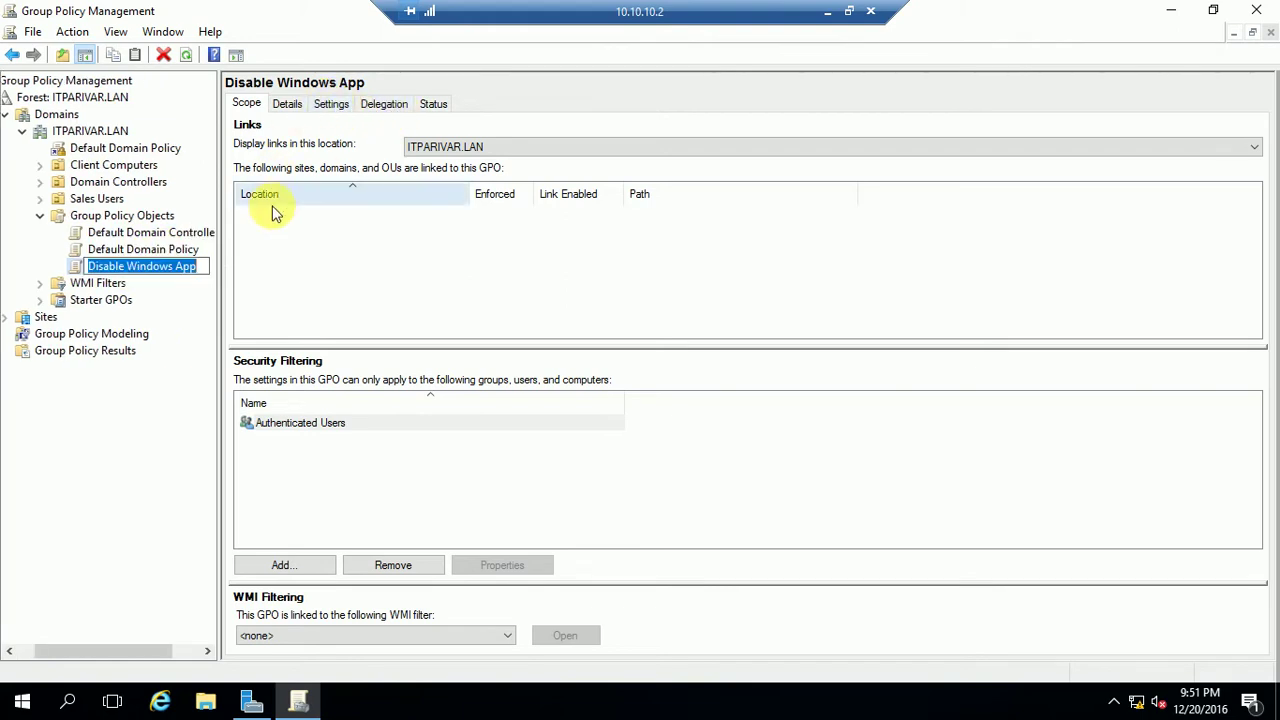
- Review the settings report of the Disable Windows App GPO, dismissing the Internet Explorer security notice
click(300, 246)
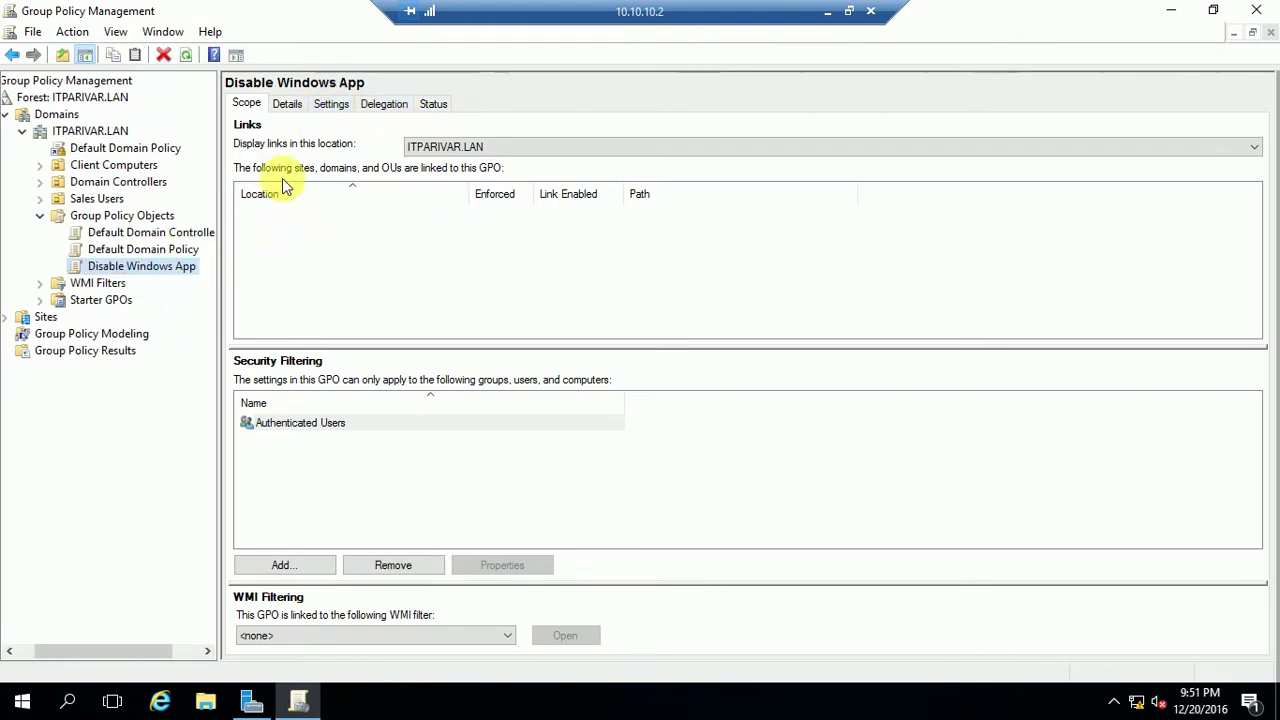
click(338, 106)
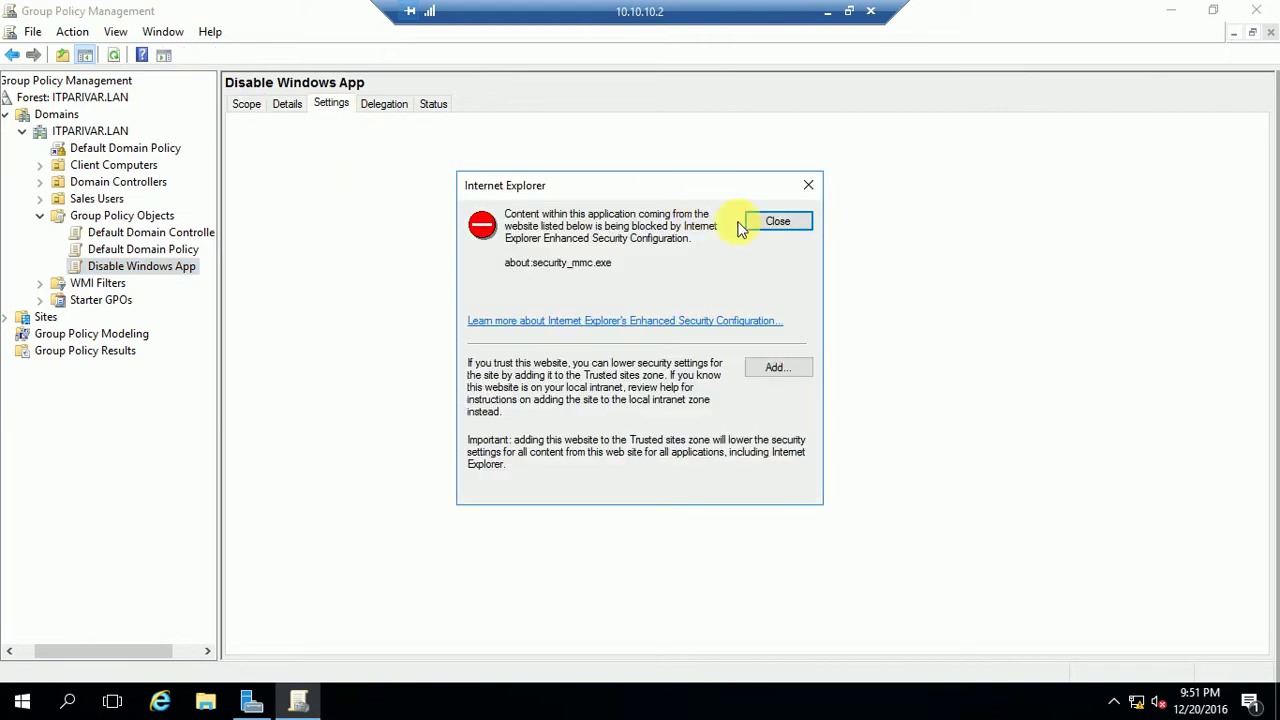
click(786, 224)
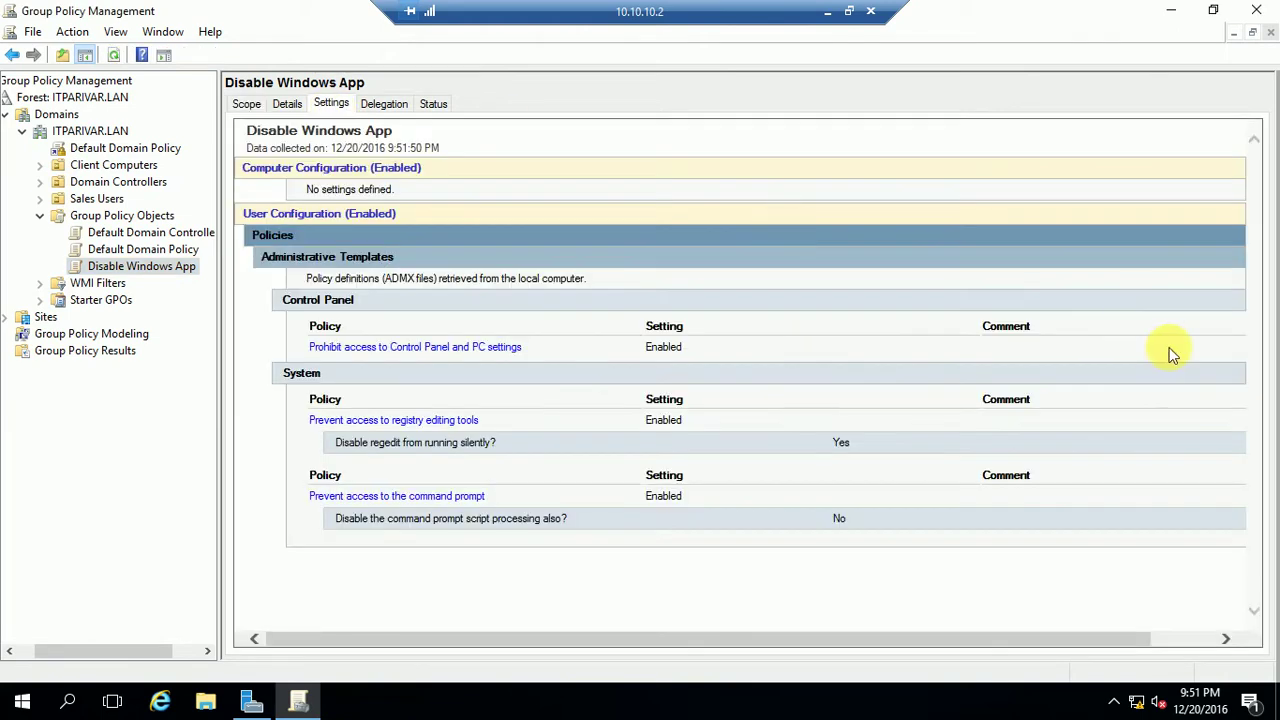
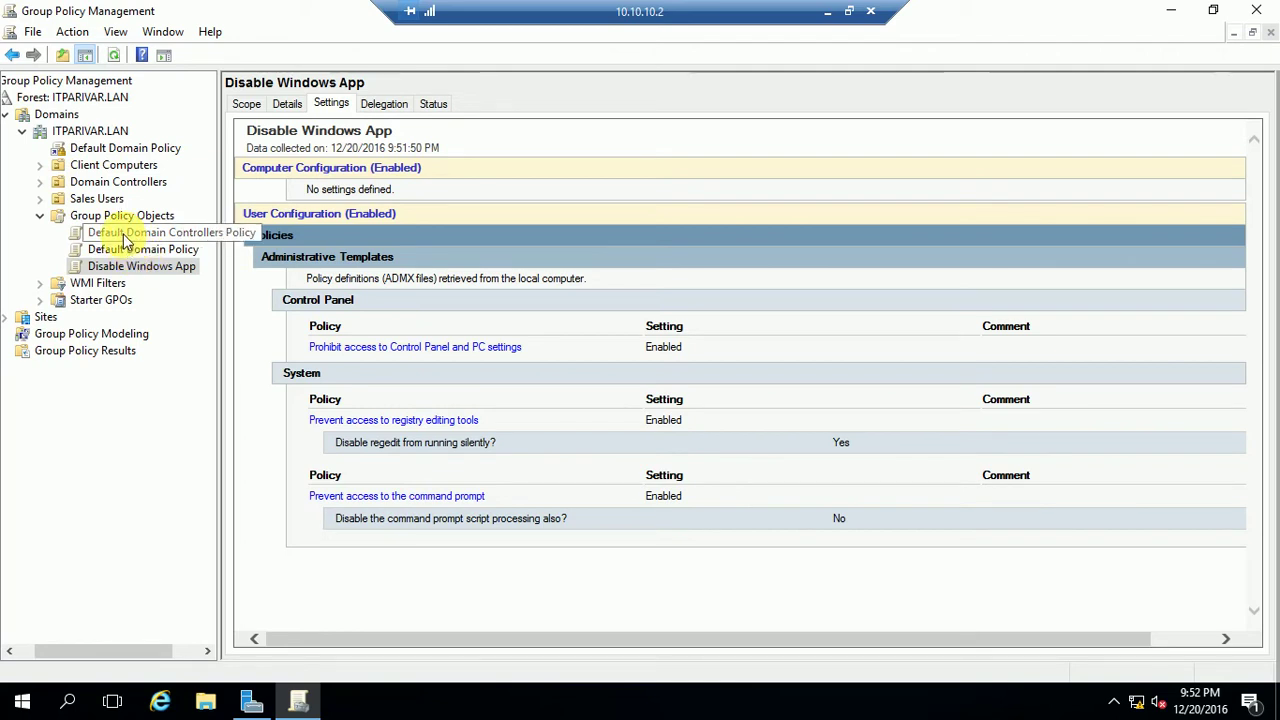
- View the Default Domain Controllers Policy settings and the list of GPOs linked to the Sales Users OU
click(125, 235)
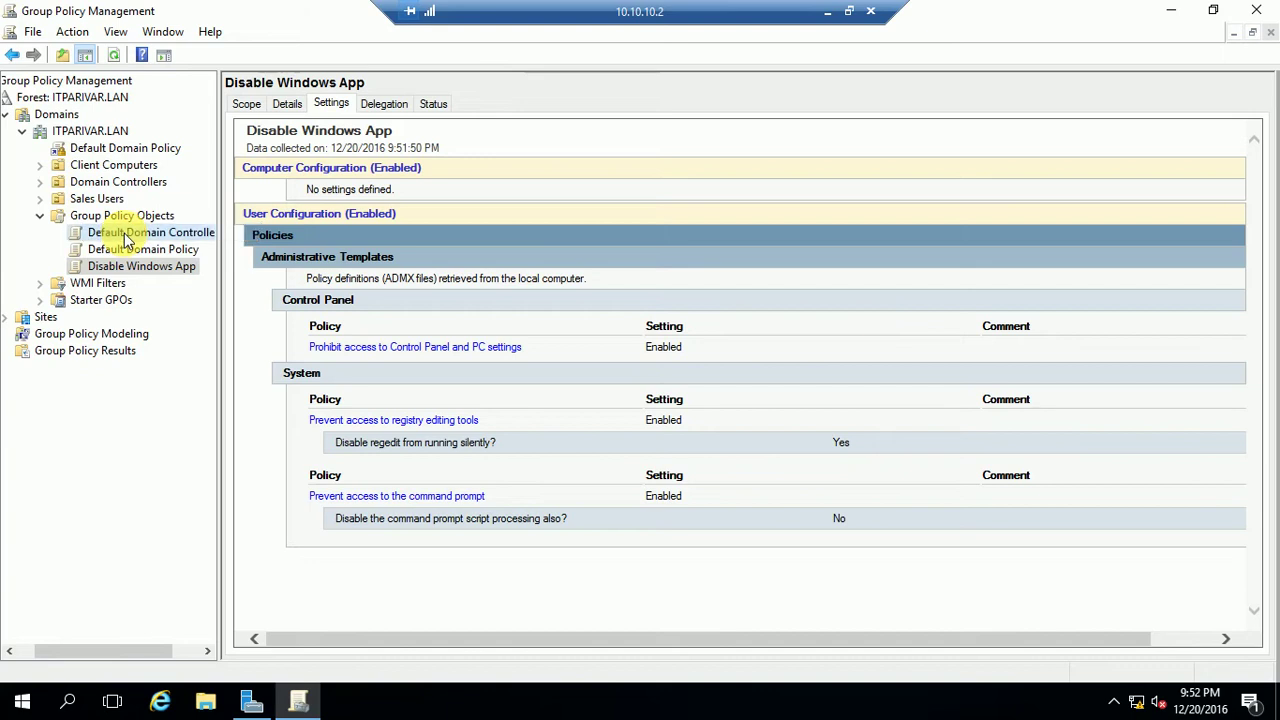
click(778, 221)
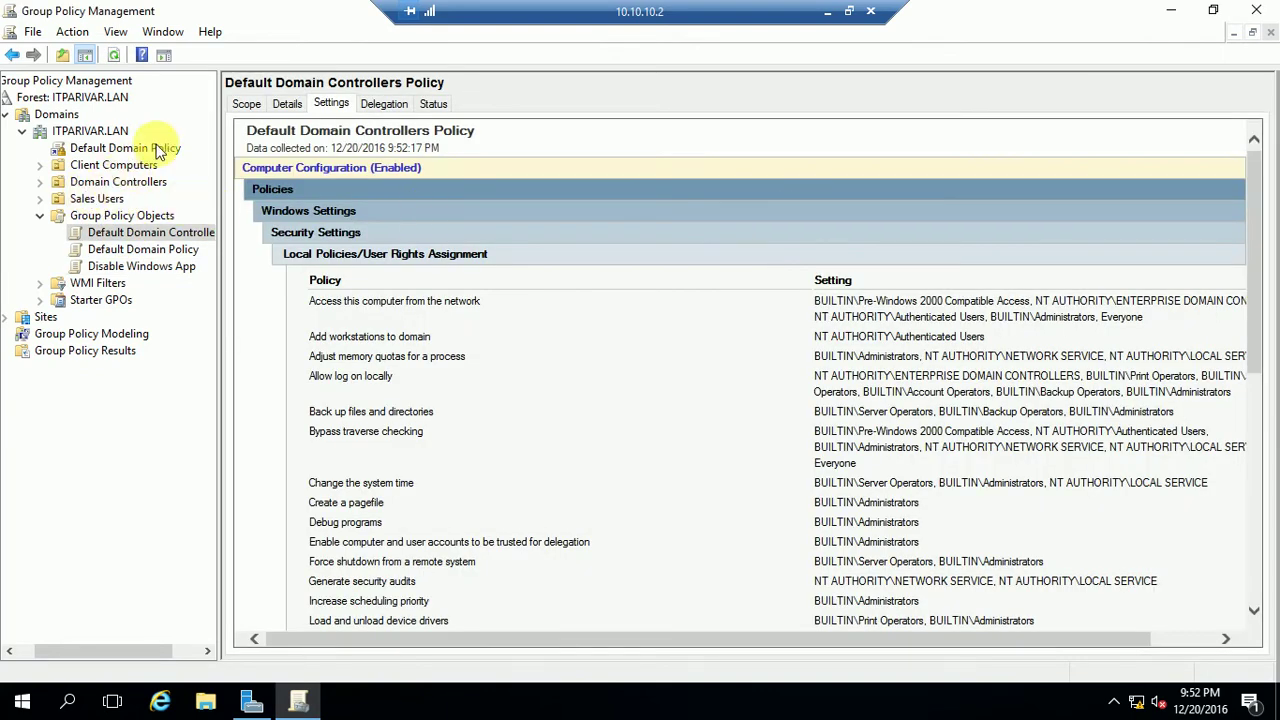
click(102, 199)
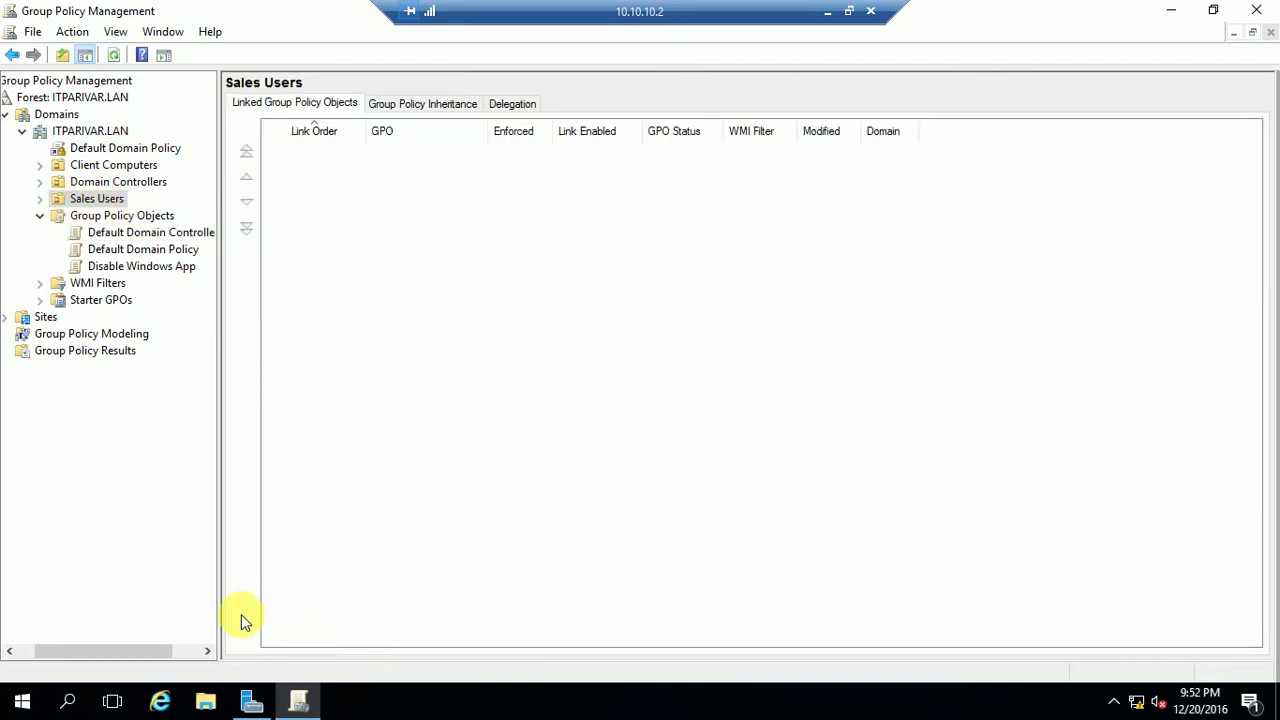
- Launch Active Directory Users and Computers with the dsa.msc command and move its window clear of the OU tree
key(super+r)
text(dsa)
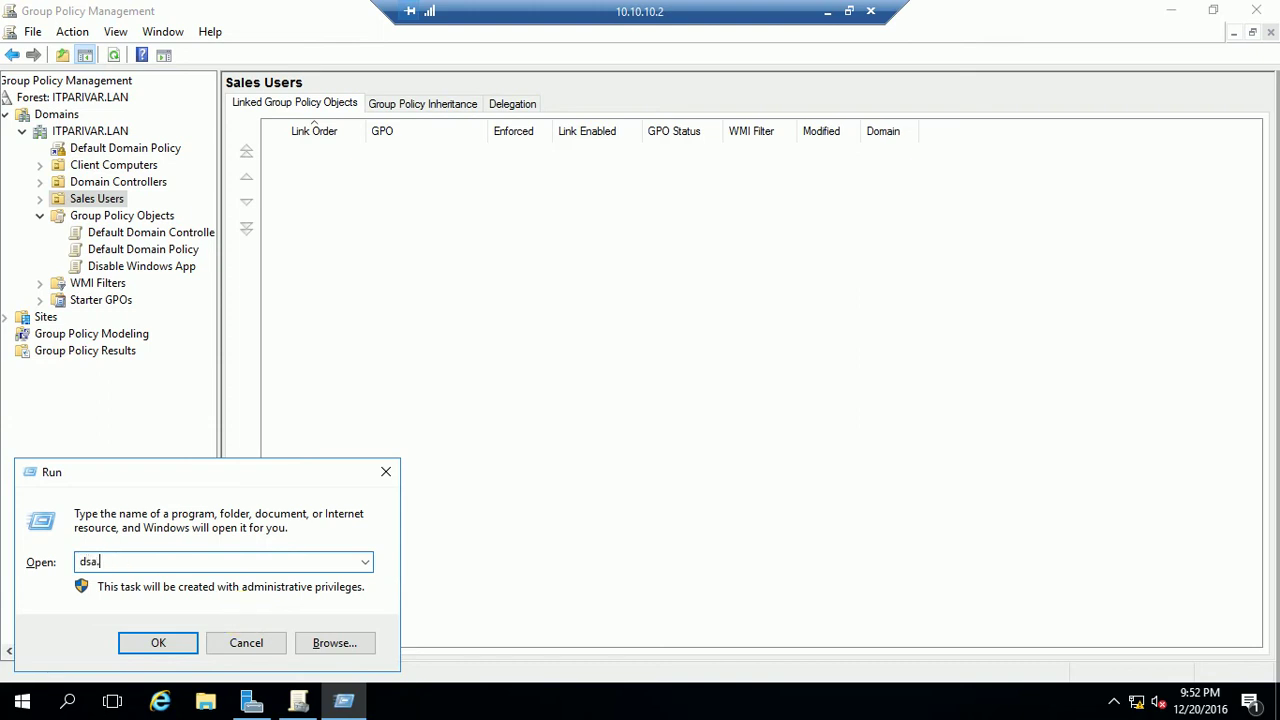
key(Return)
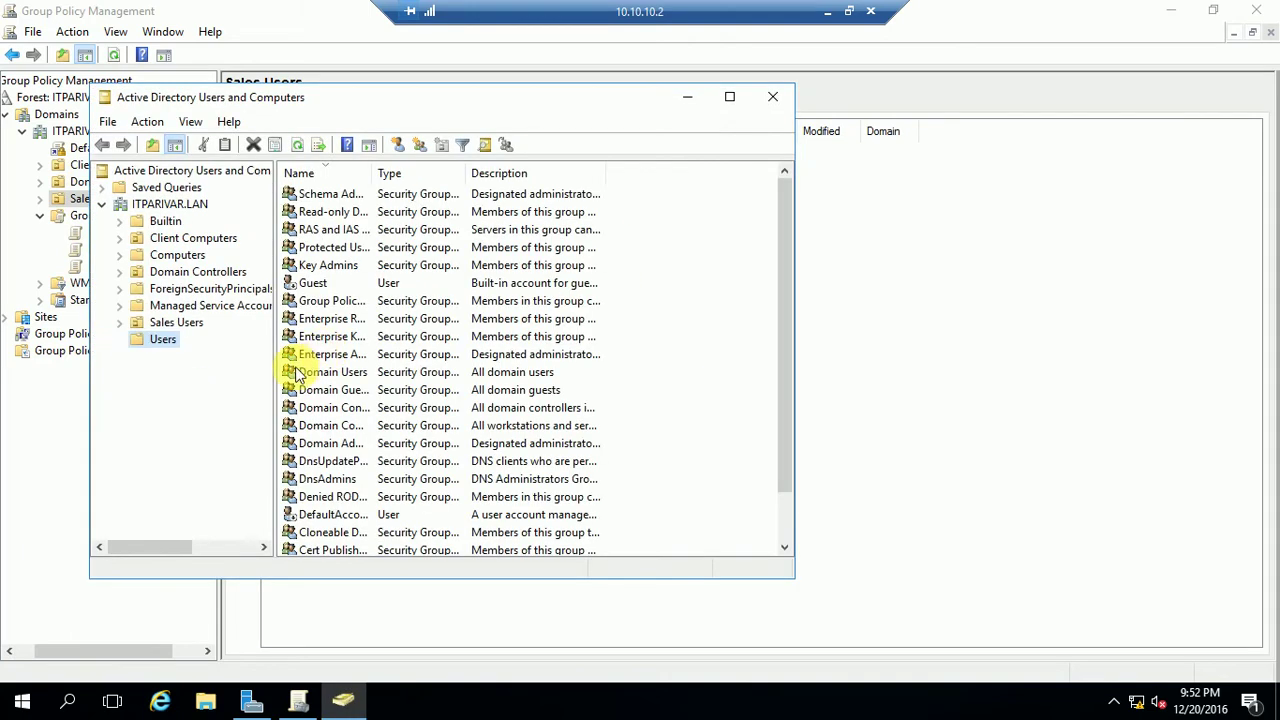
drag(462, 108, 534, 103)
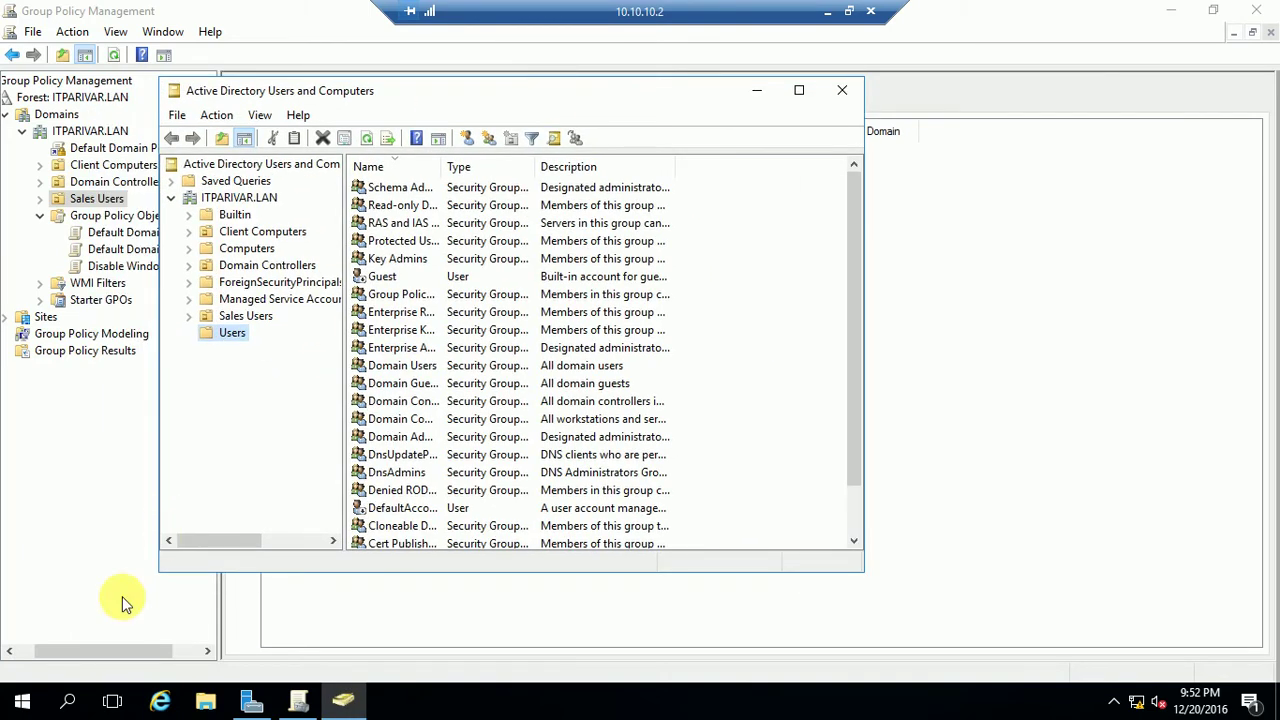
- Open Active Directory Users and Computers from Server Manager, check the user account in the Sales Users OU, and close both windows
click(250, 703)
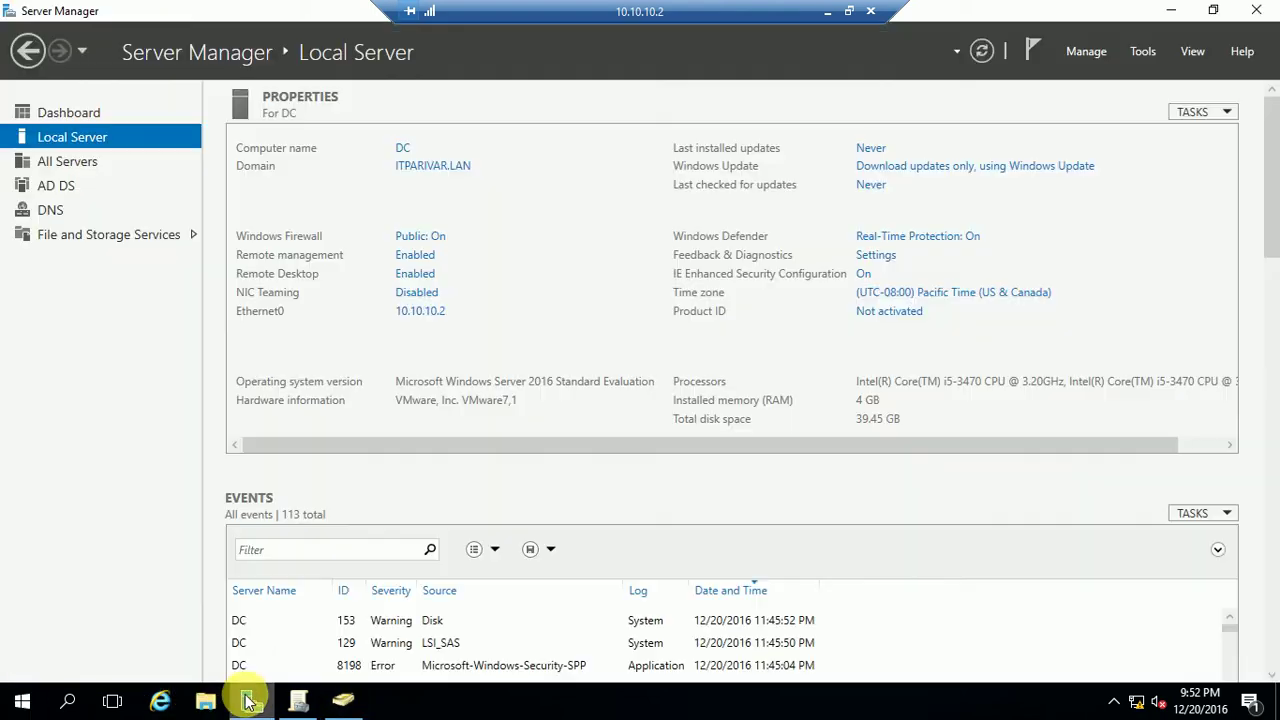
click(1140, 51)
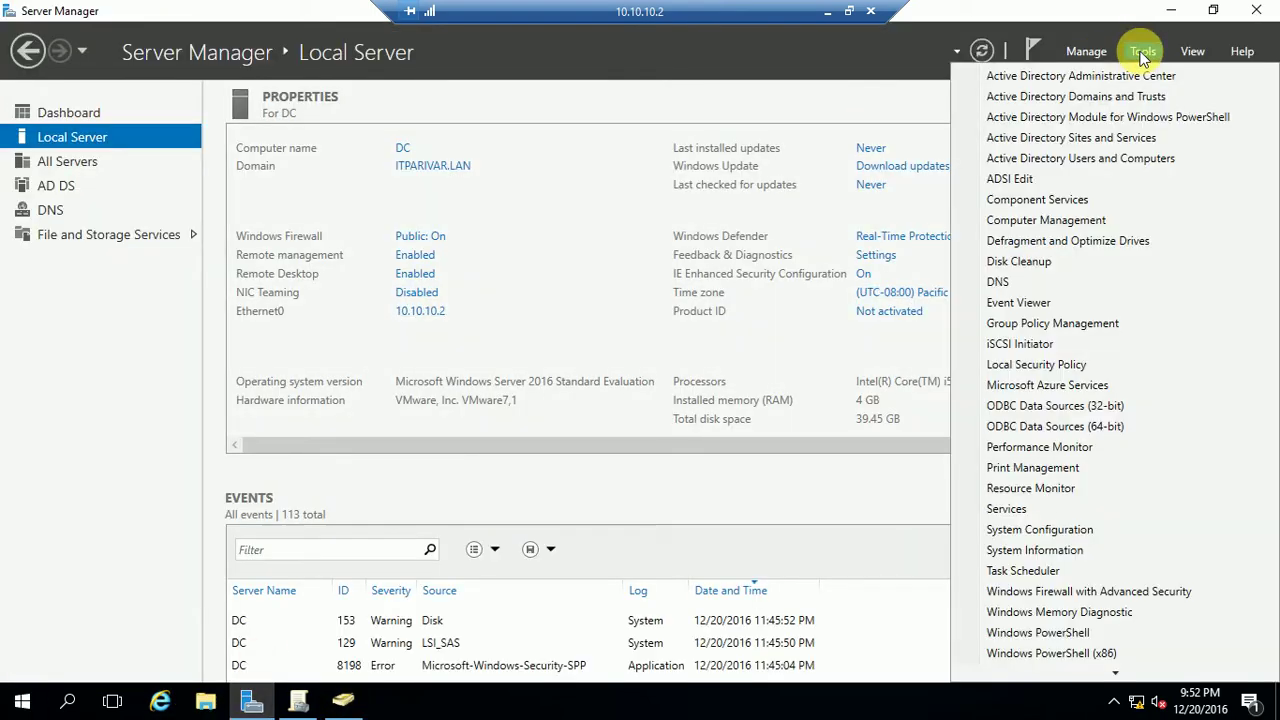
click(1062, 160)
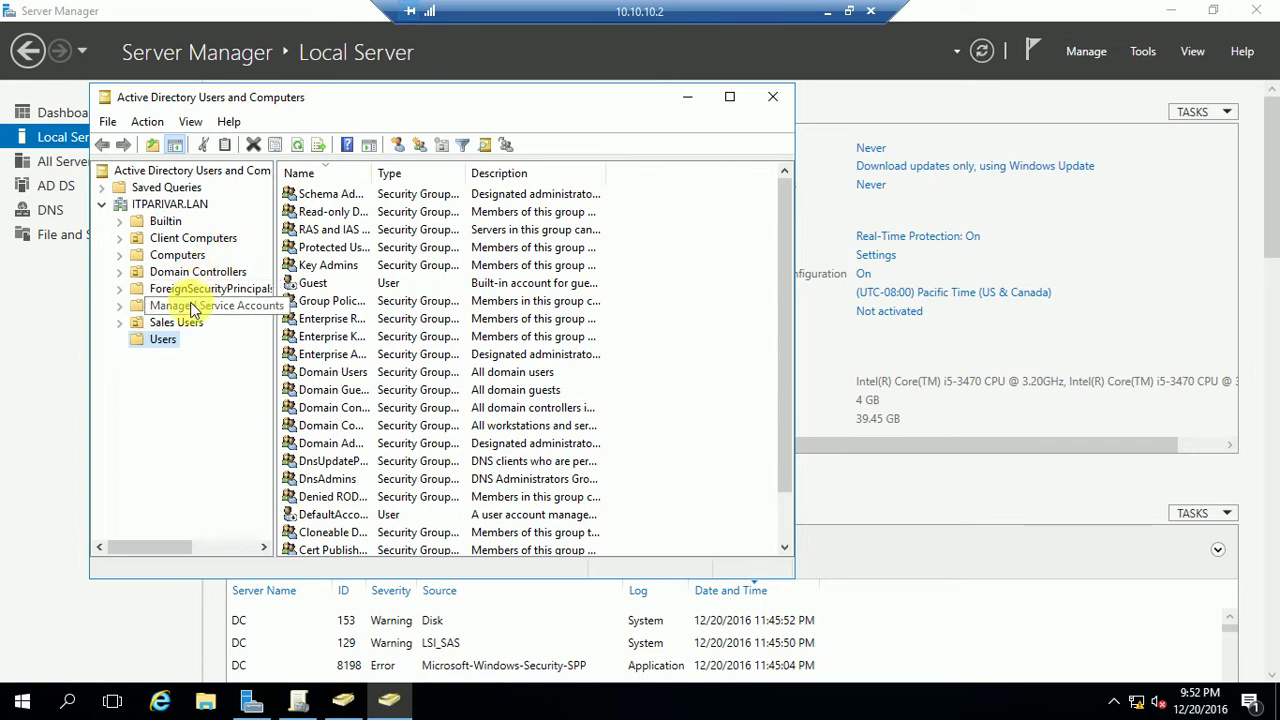
click(184, 326)
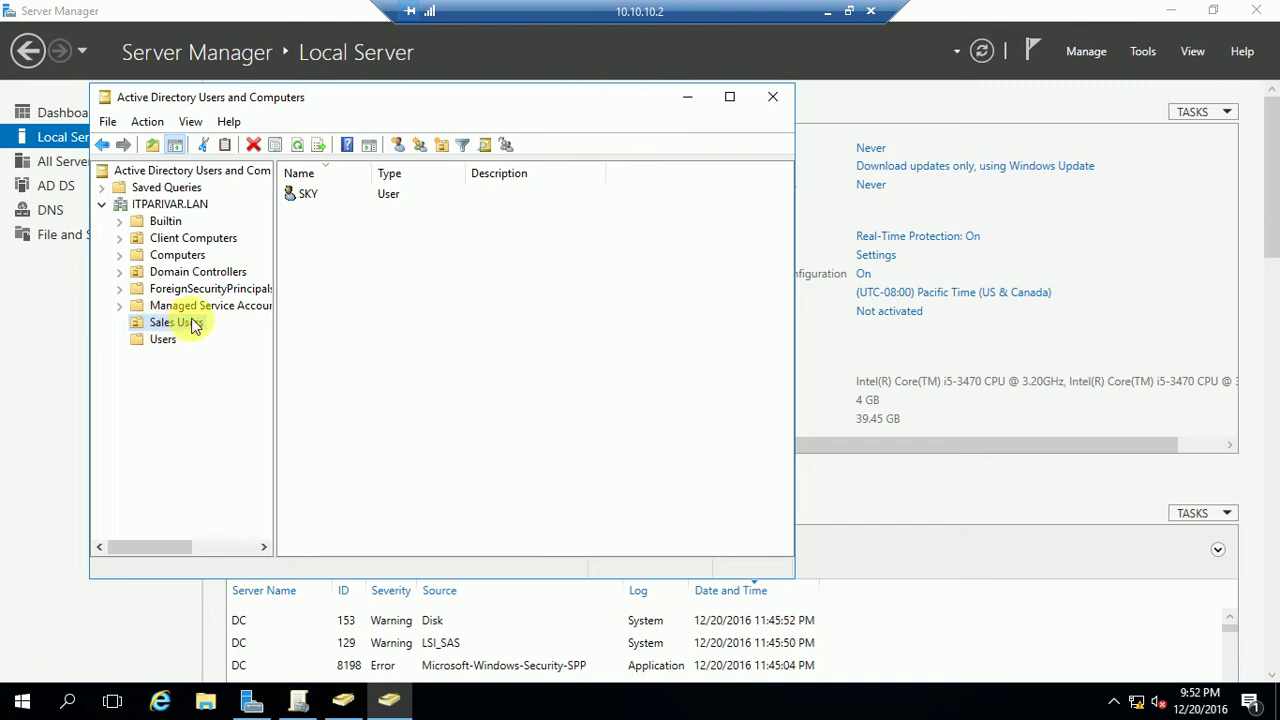
click(307, 200)
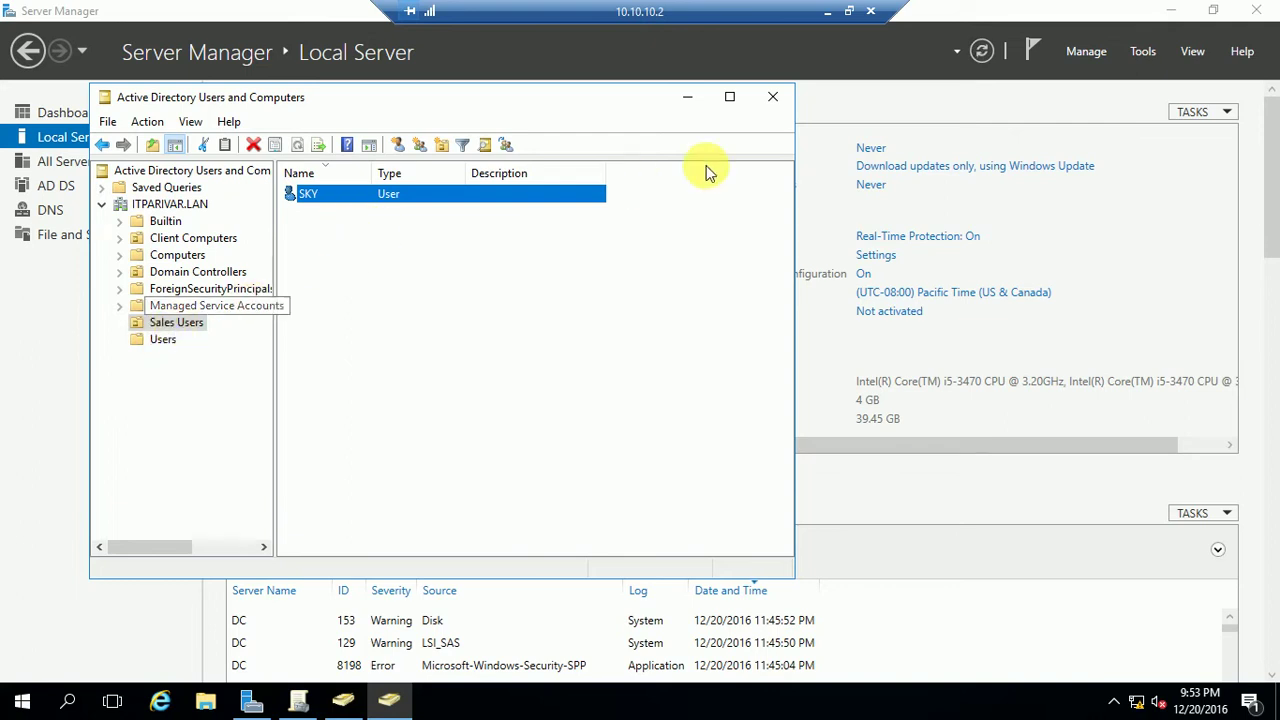
click(772, 97)
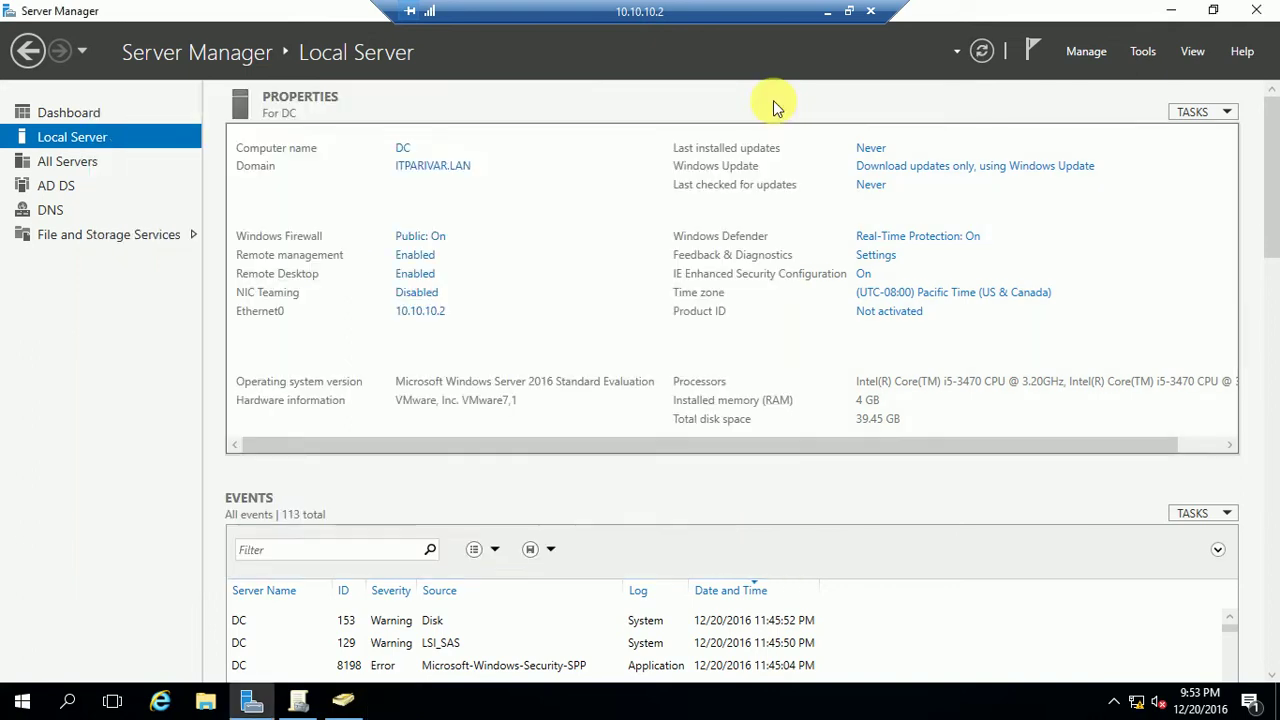
click(1256, 10)
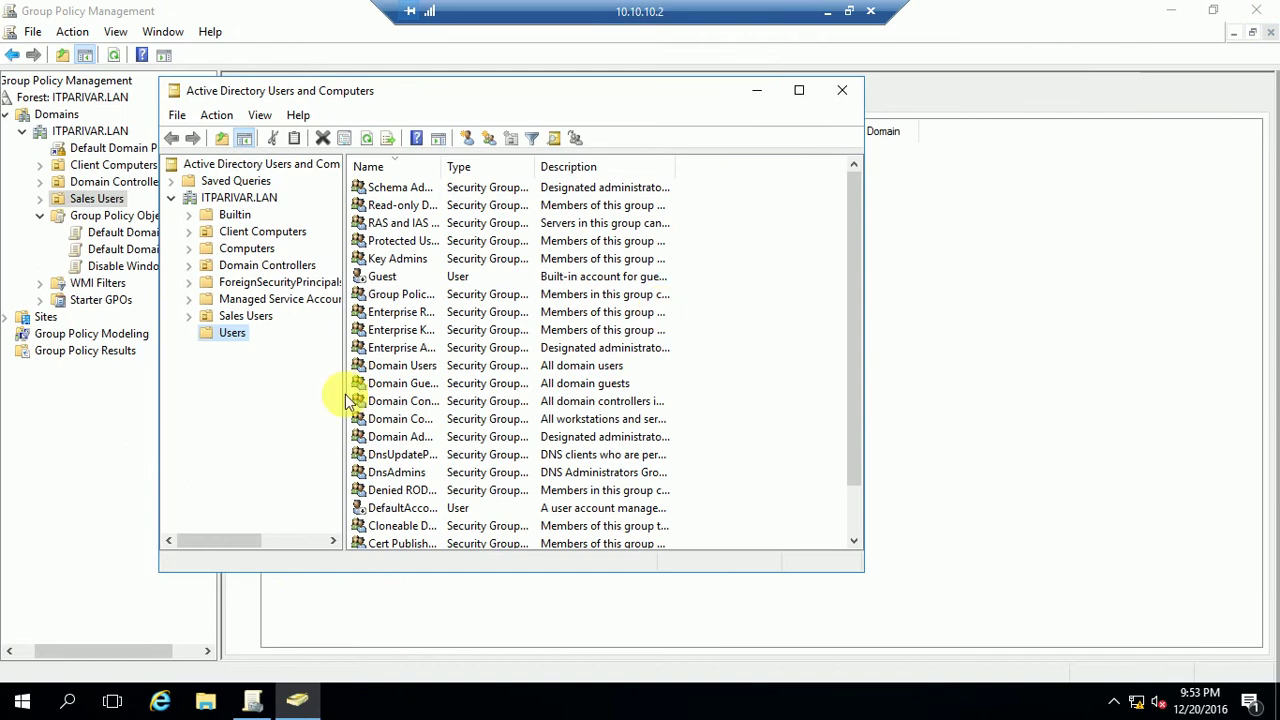
- View the Sales Users OU, close Active Directory Users and Computers, and collapse the Group Policy Objects container in Group Policy Management
click(250, 316)
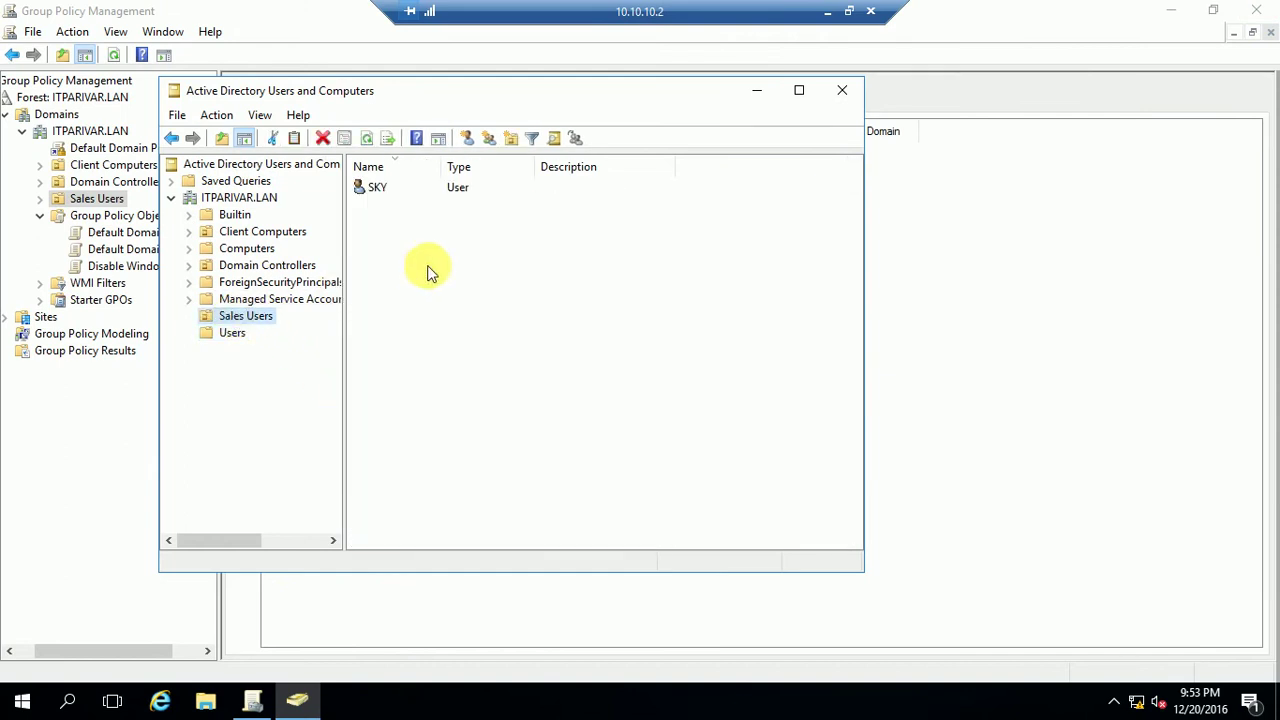
click(845, 90)
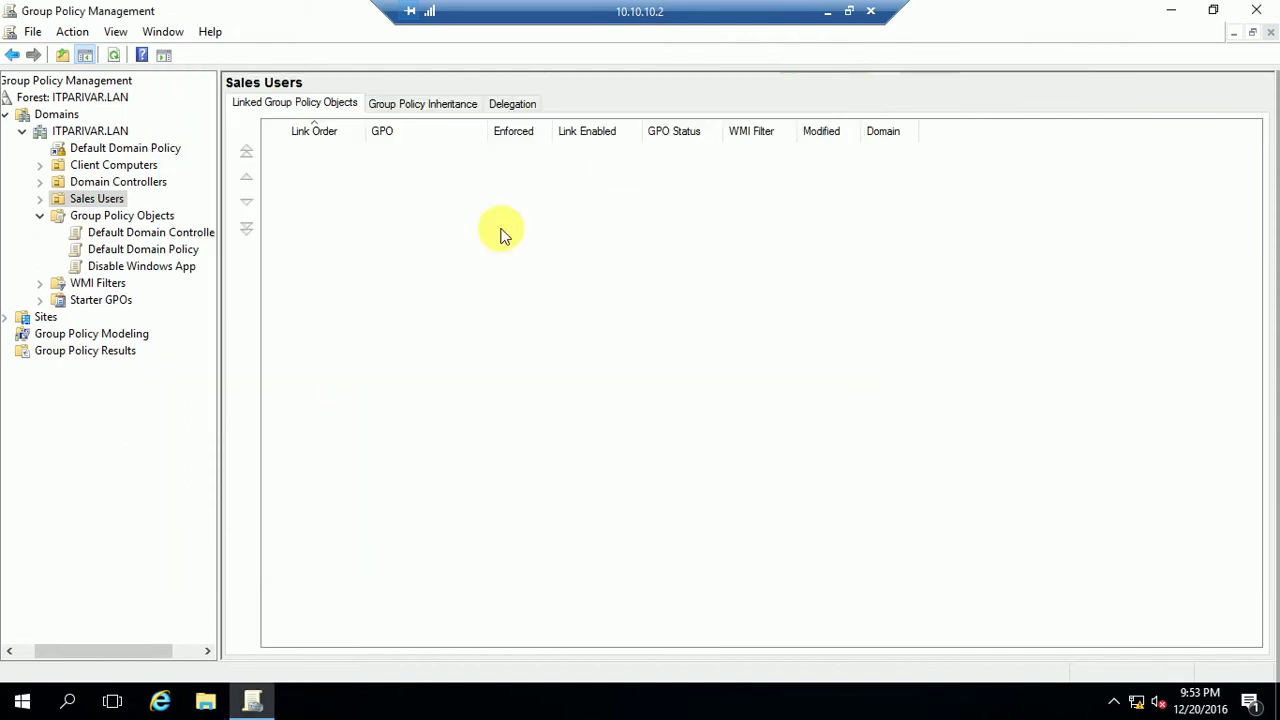
click(41, 217)
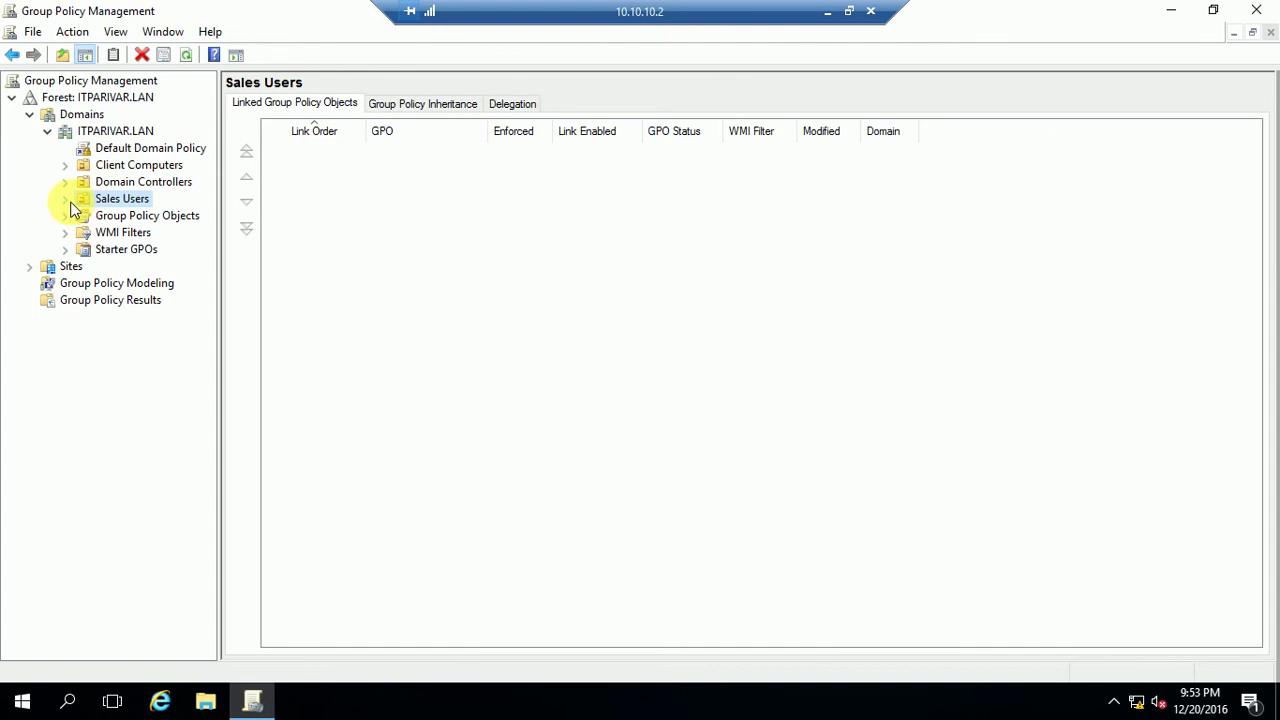
right_click(113, 204)
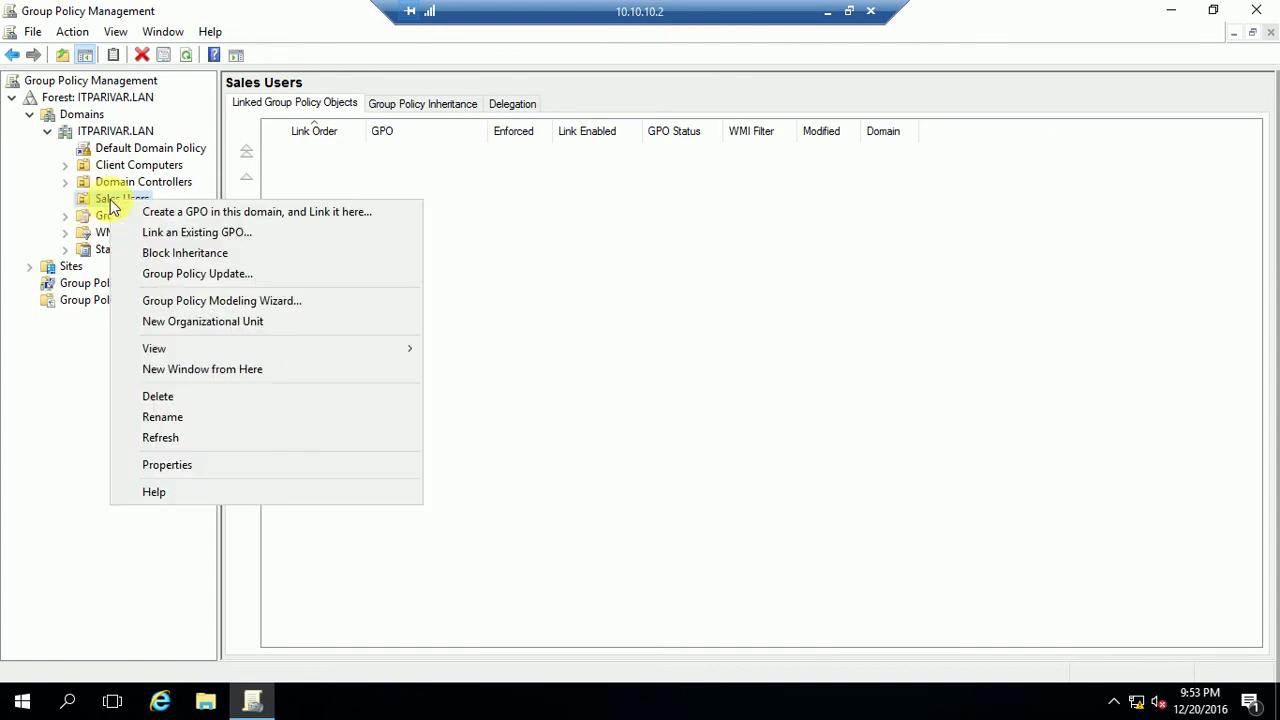
click(100, 205)
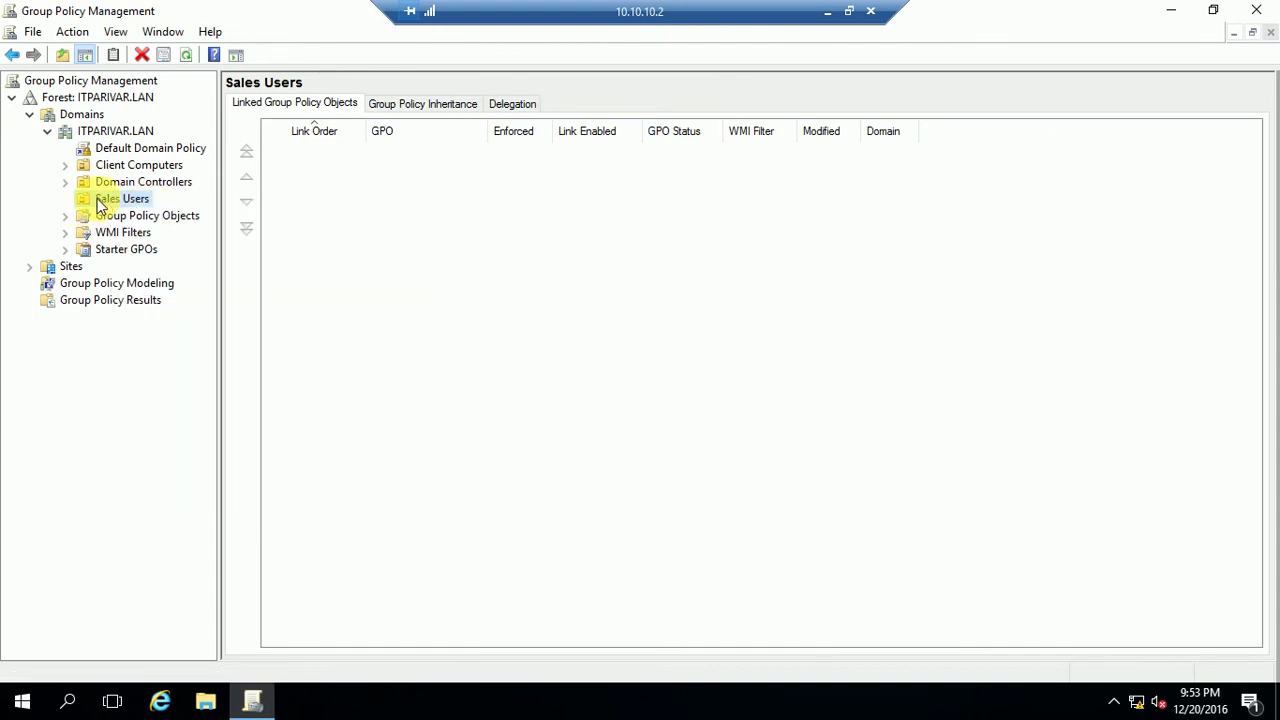
right_click(101, 205)
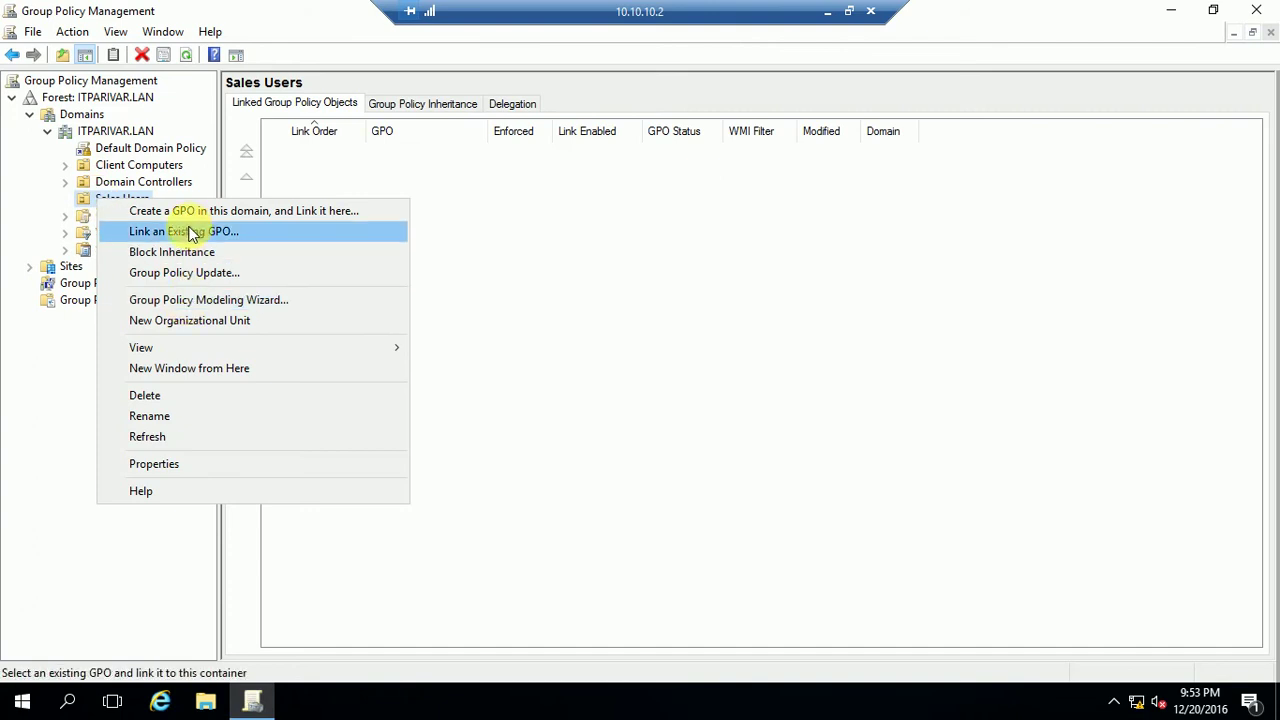
click(190, 233)
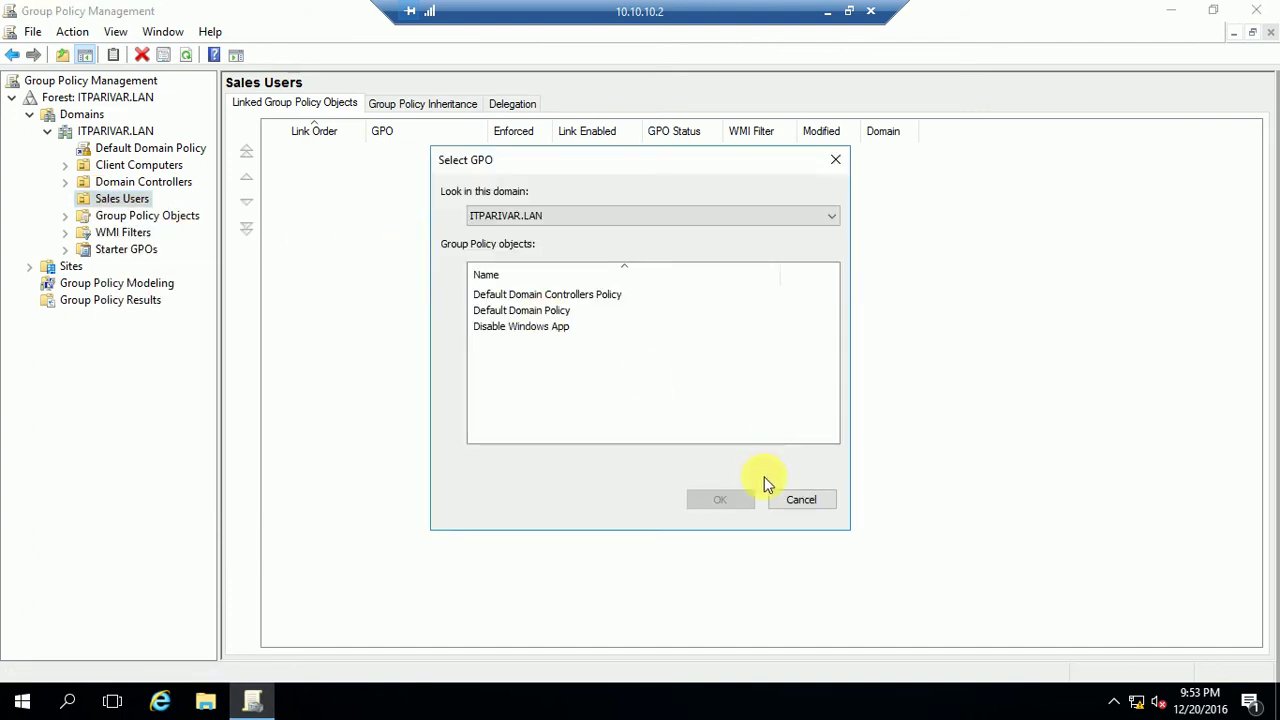
click(789, 504)
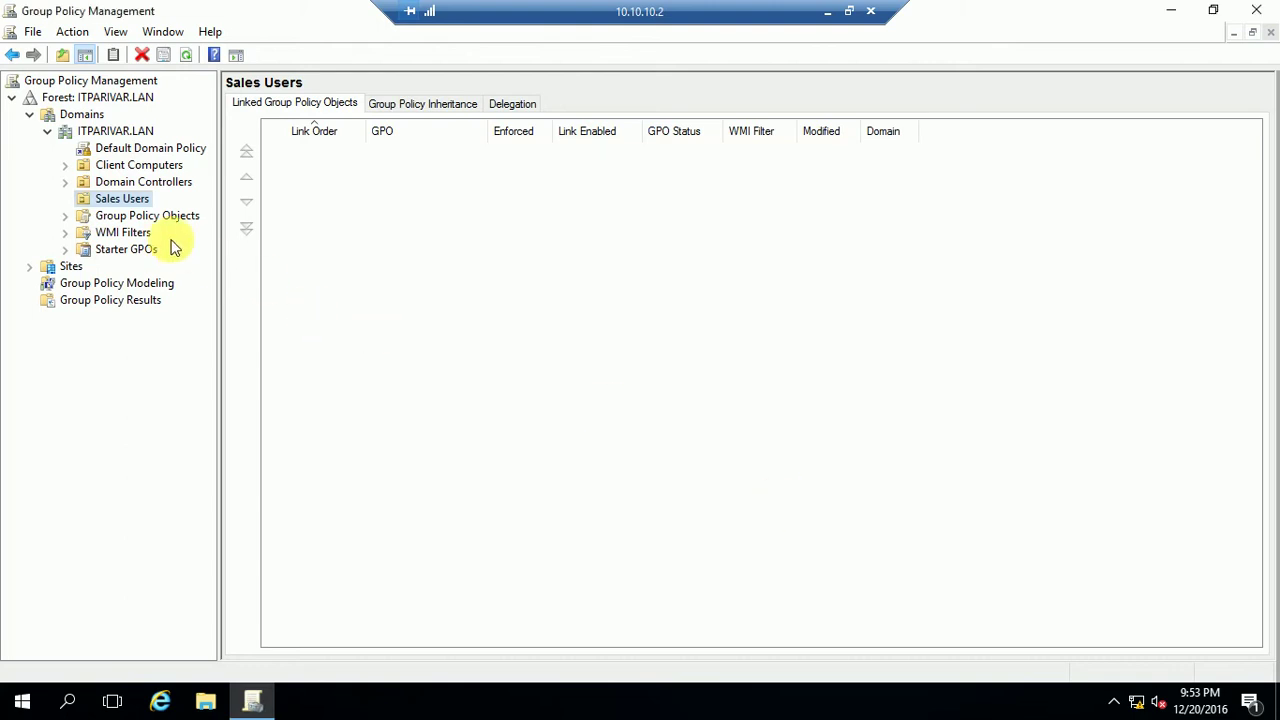
click(112, 201)
click(326, 287)
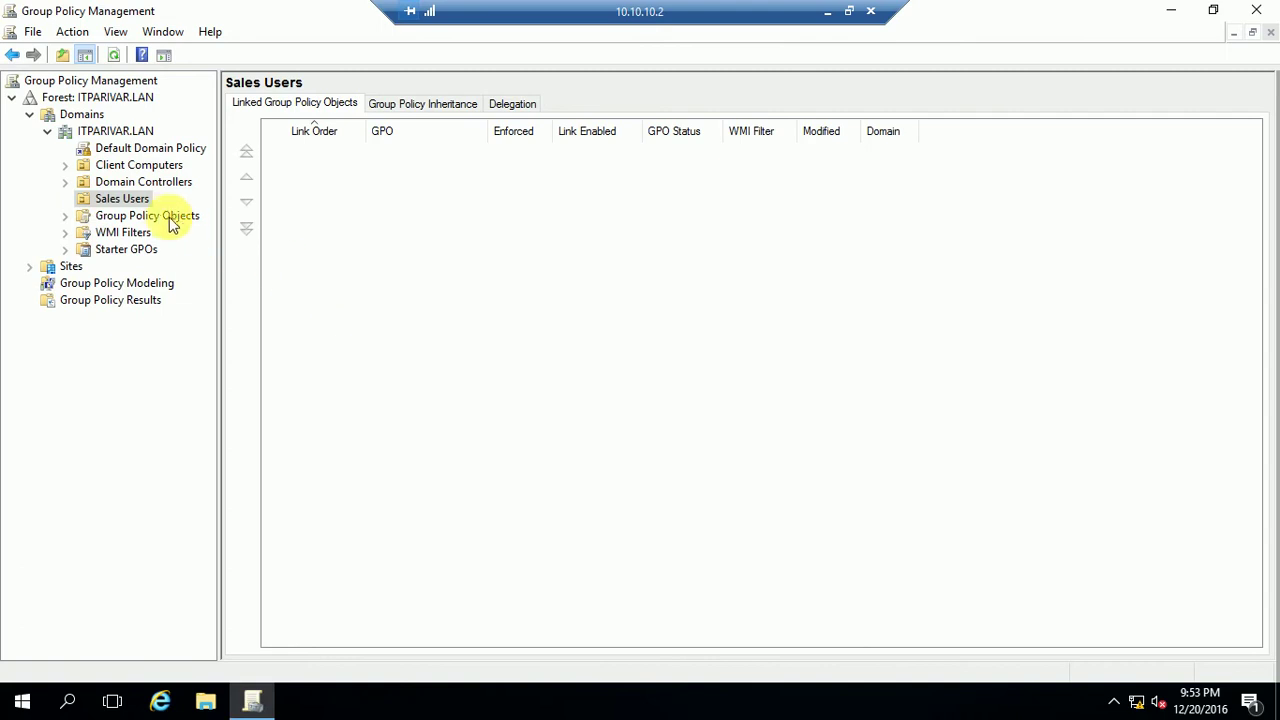
right_click(121, 201)
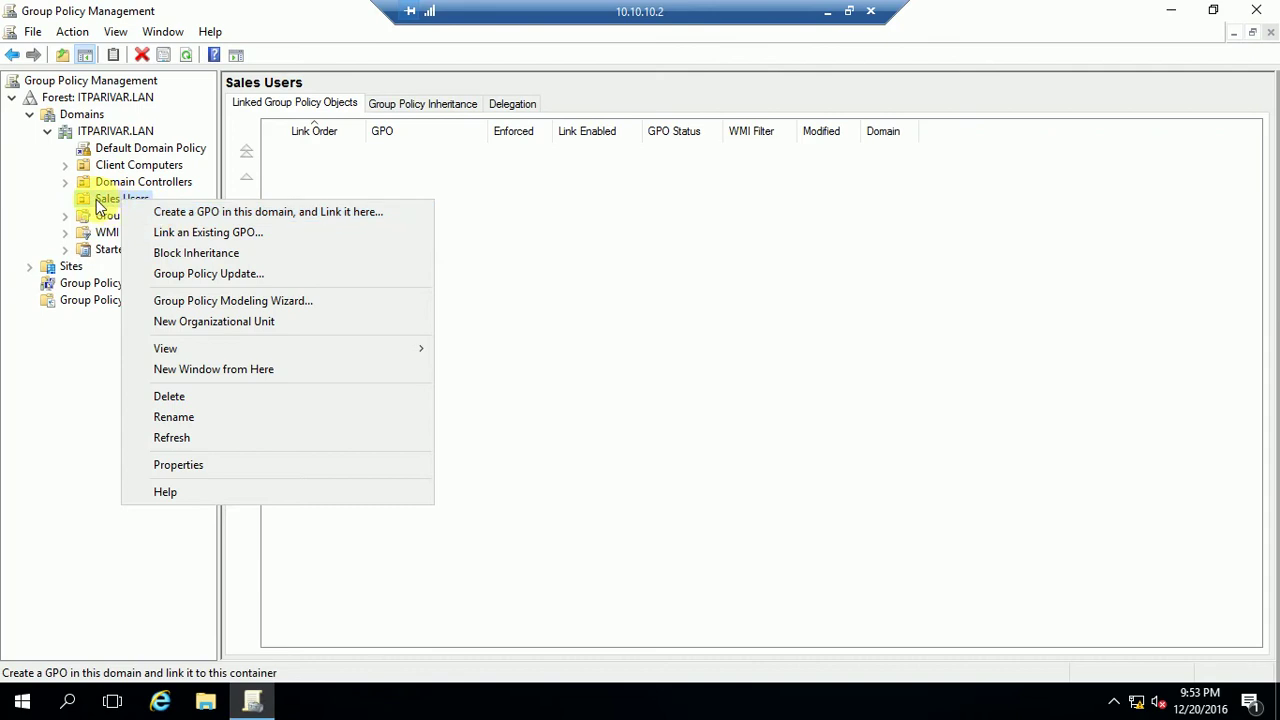
click(210, 222)
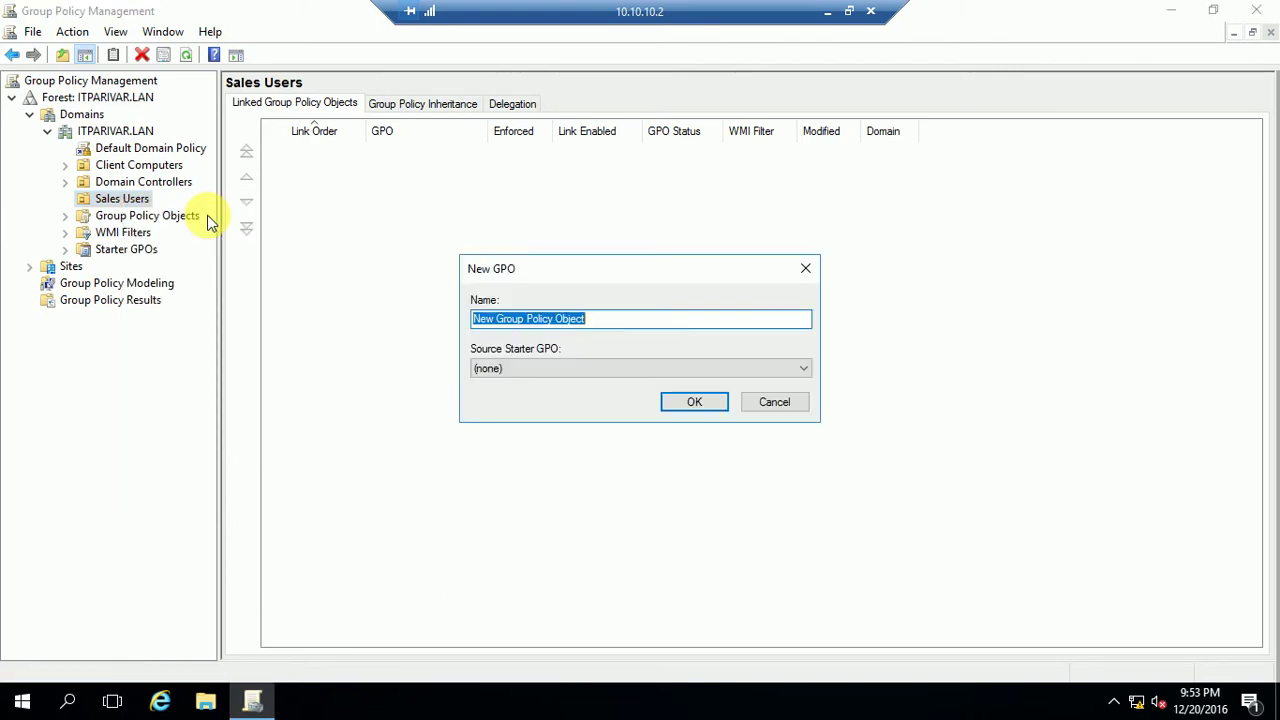
click(770, 404)
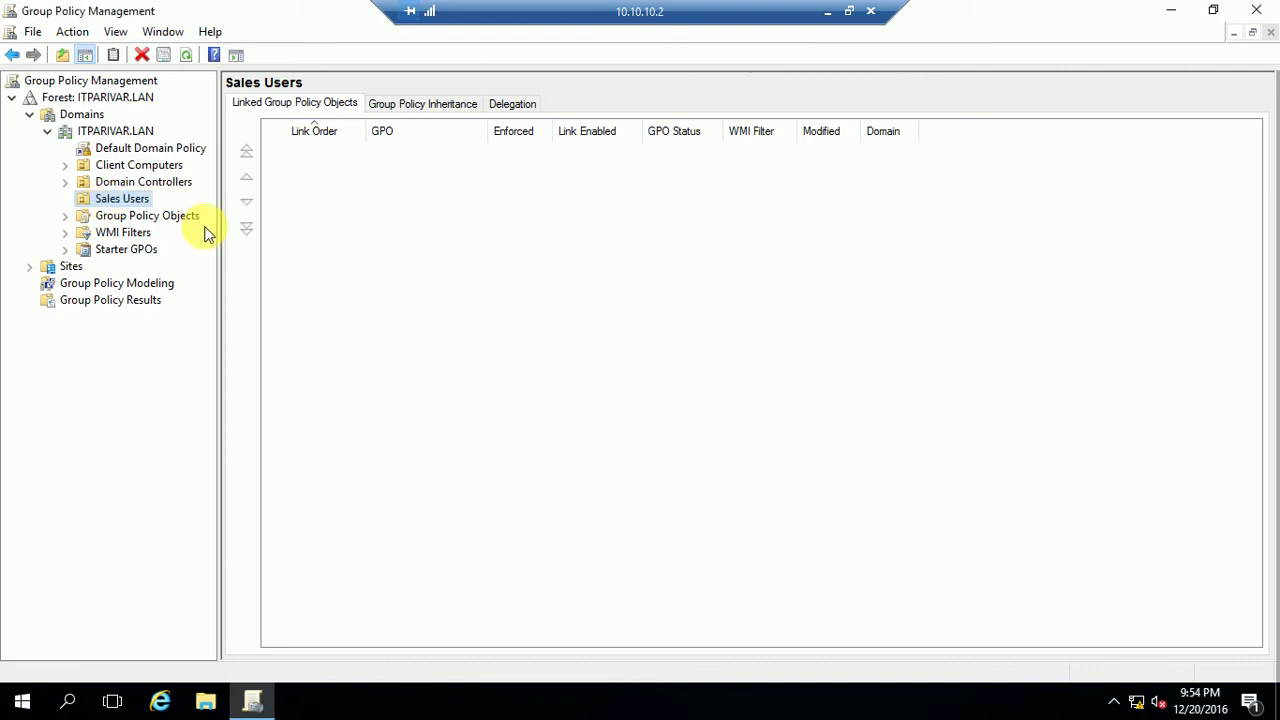
right_click(118, 204)
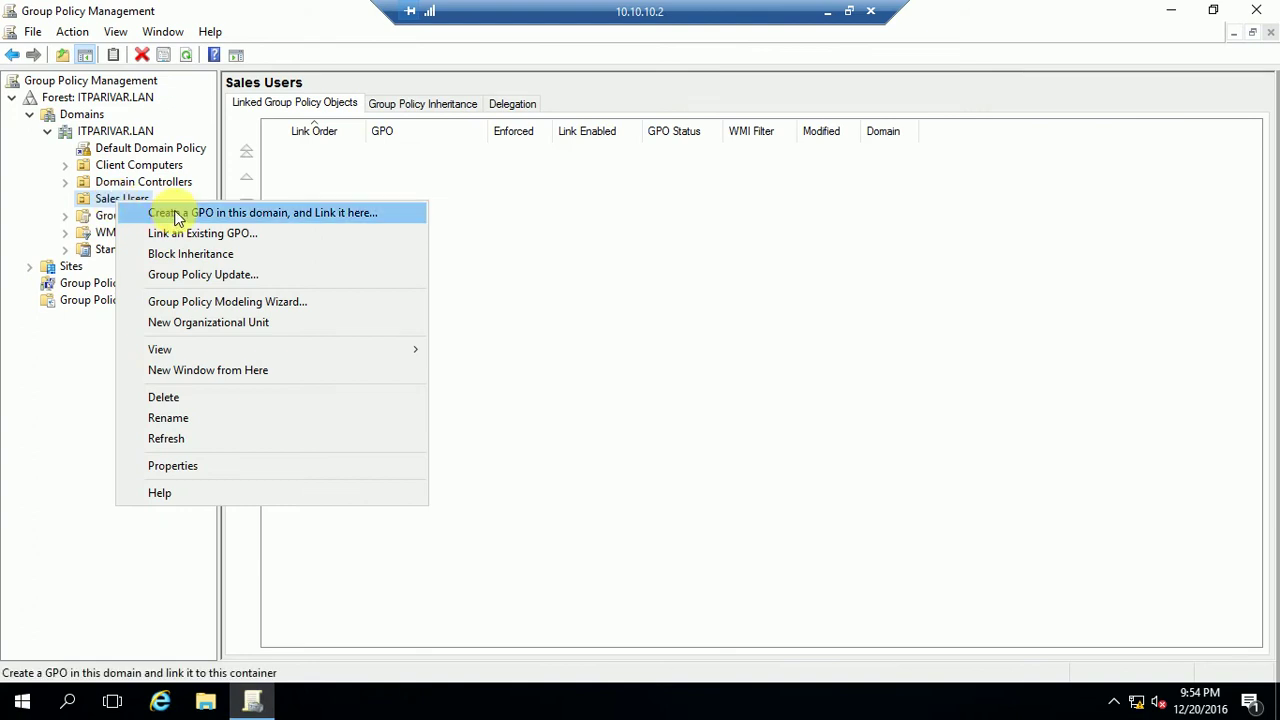
click(105, 201)
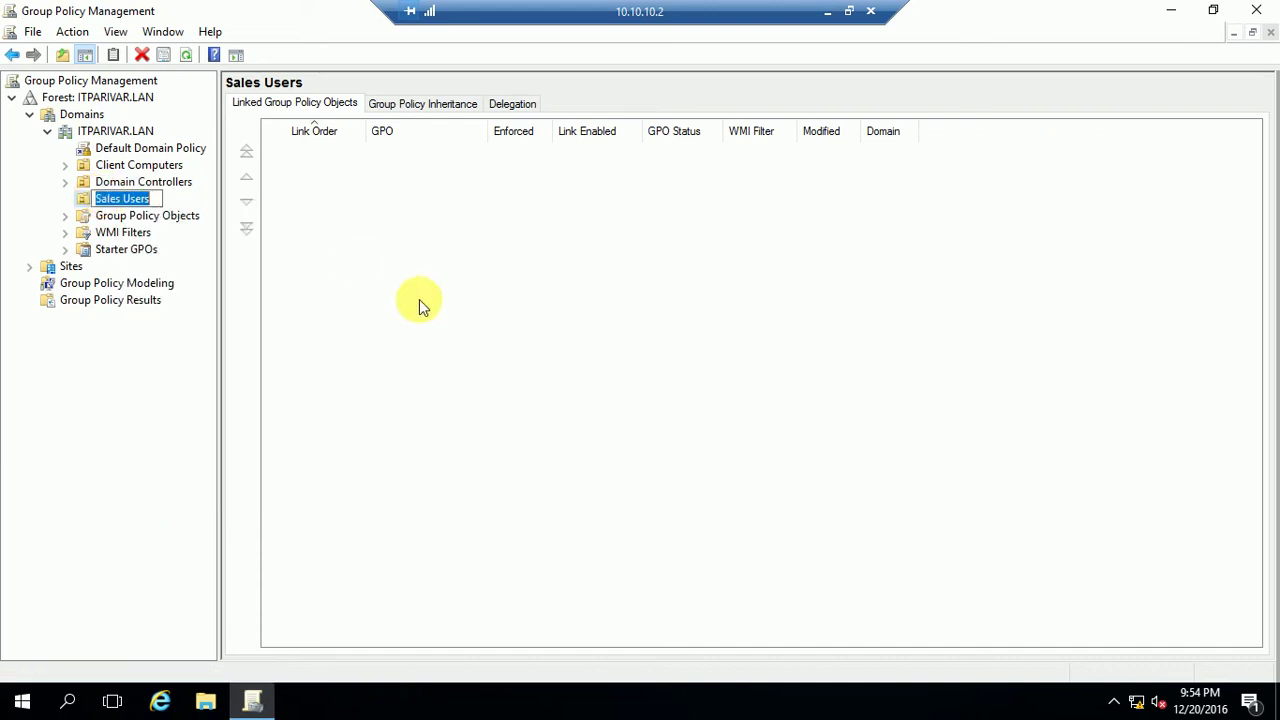
click(419, 299)
- View the list of Group Policy Objects in ITPARIVAR.LAN and return to the Sales Users OU
click(145, 214)
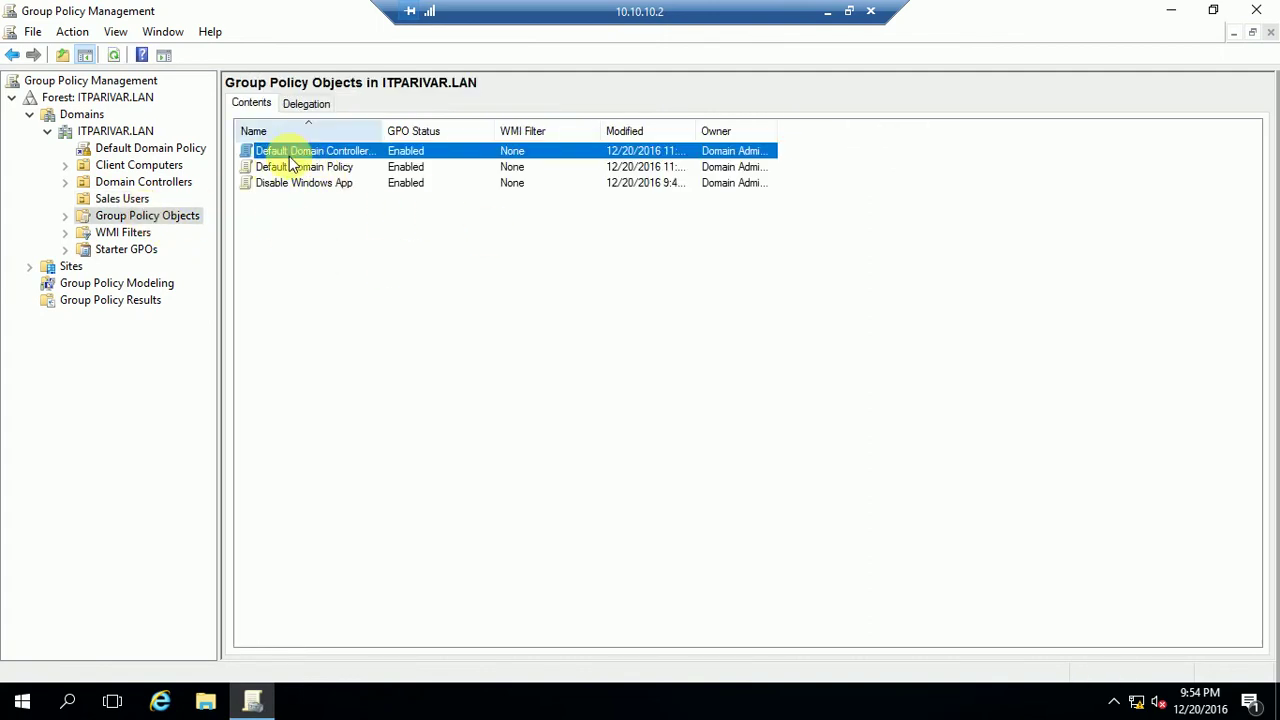
right_click(165, 220)
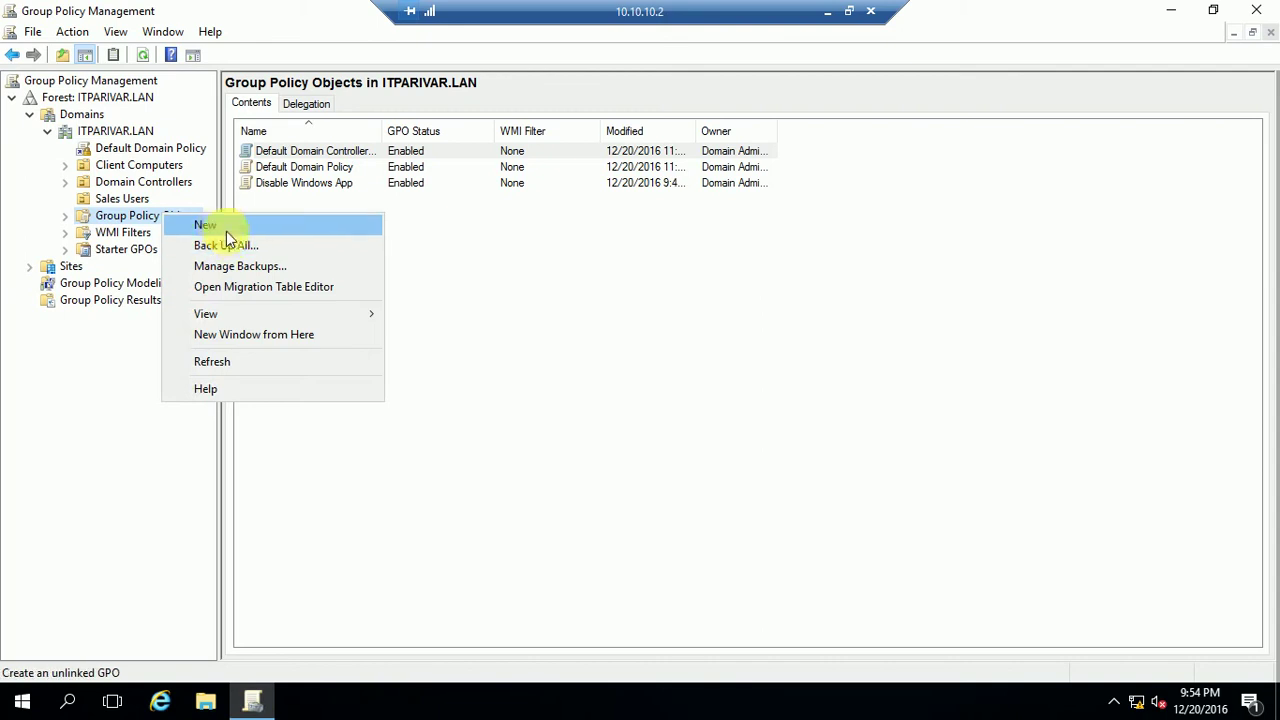
click(547, 248)
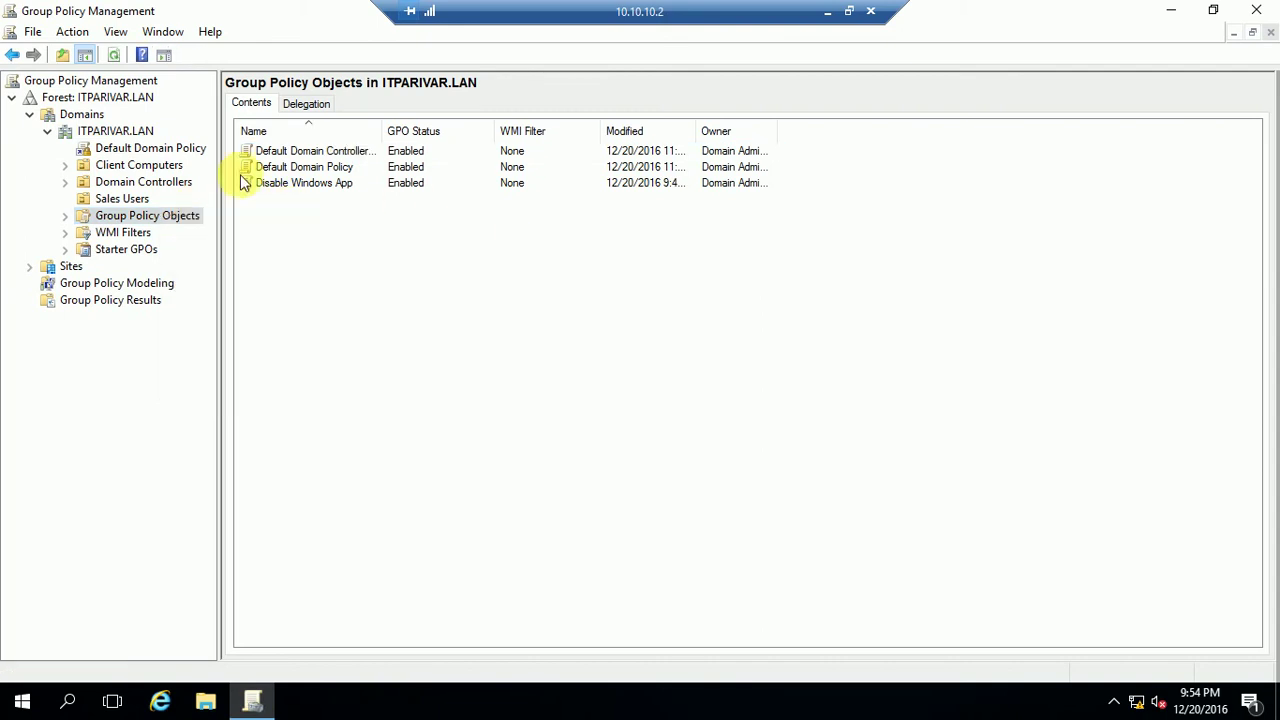
click(112, 199)
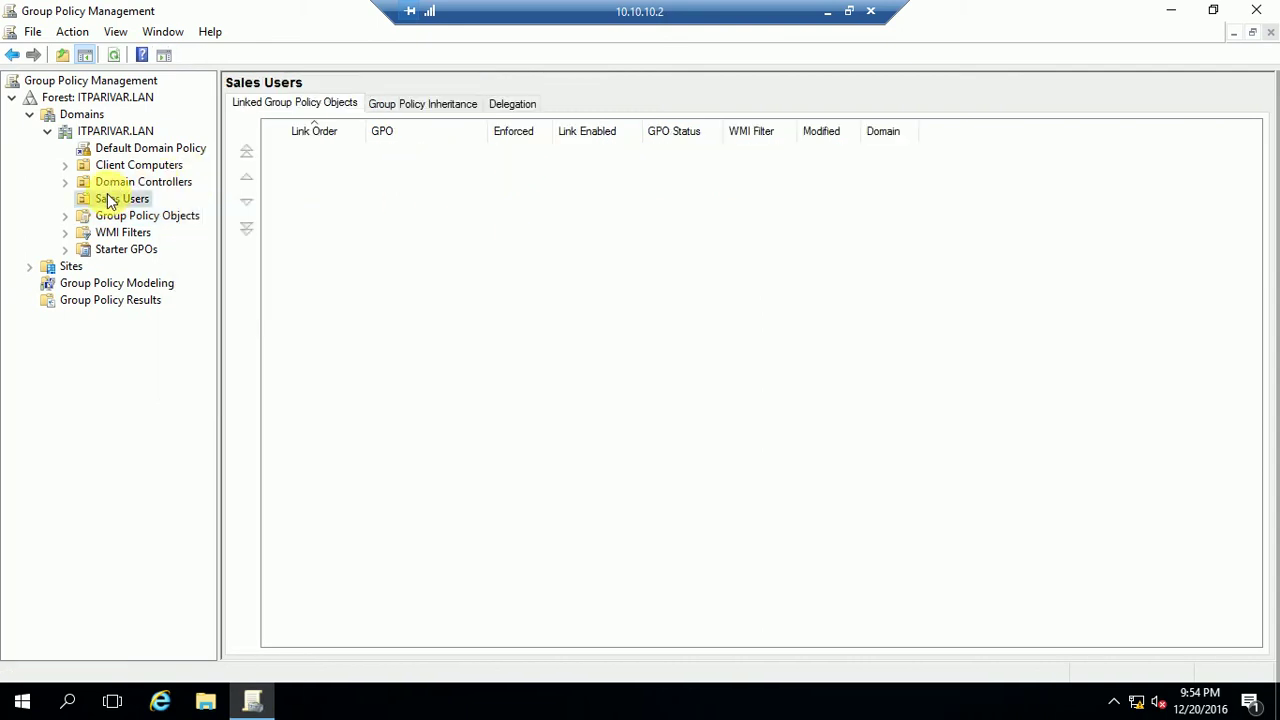
- Link the existing Disable Windows App GPO to the Sales Users OU
right_click(109, 199)
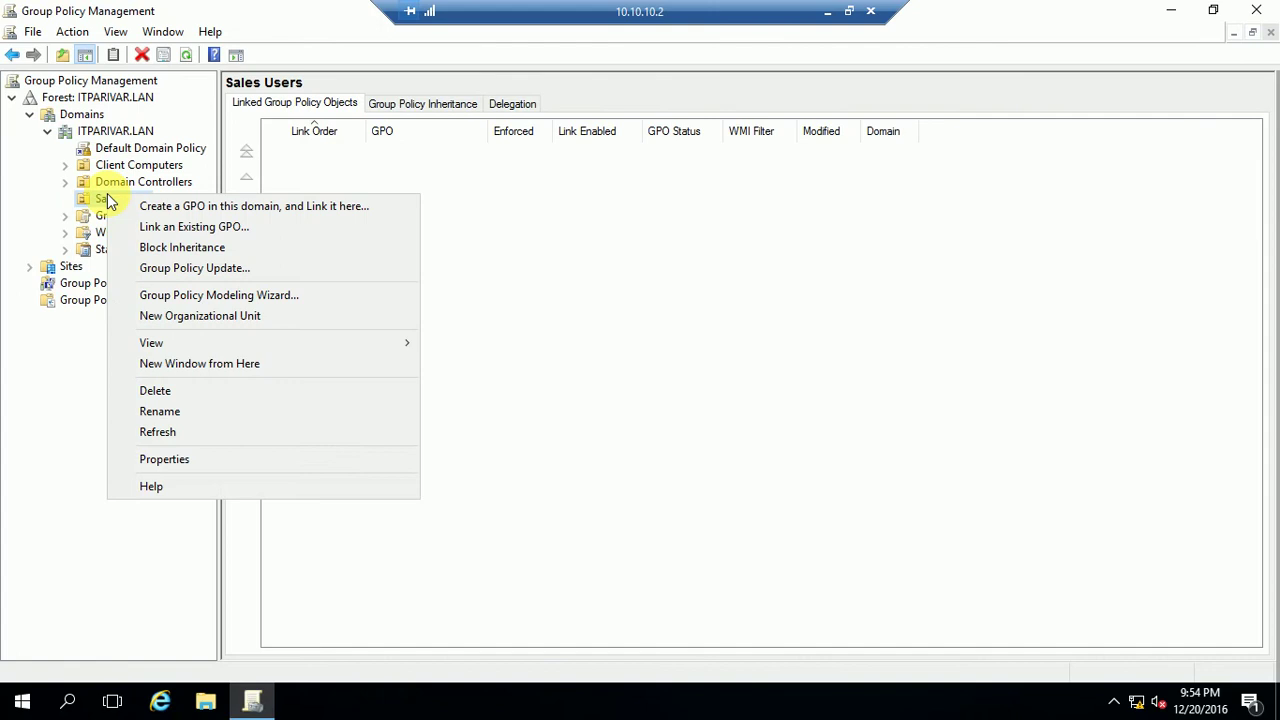
click(170, 230)
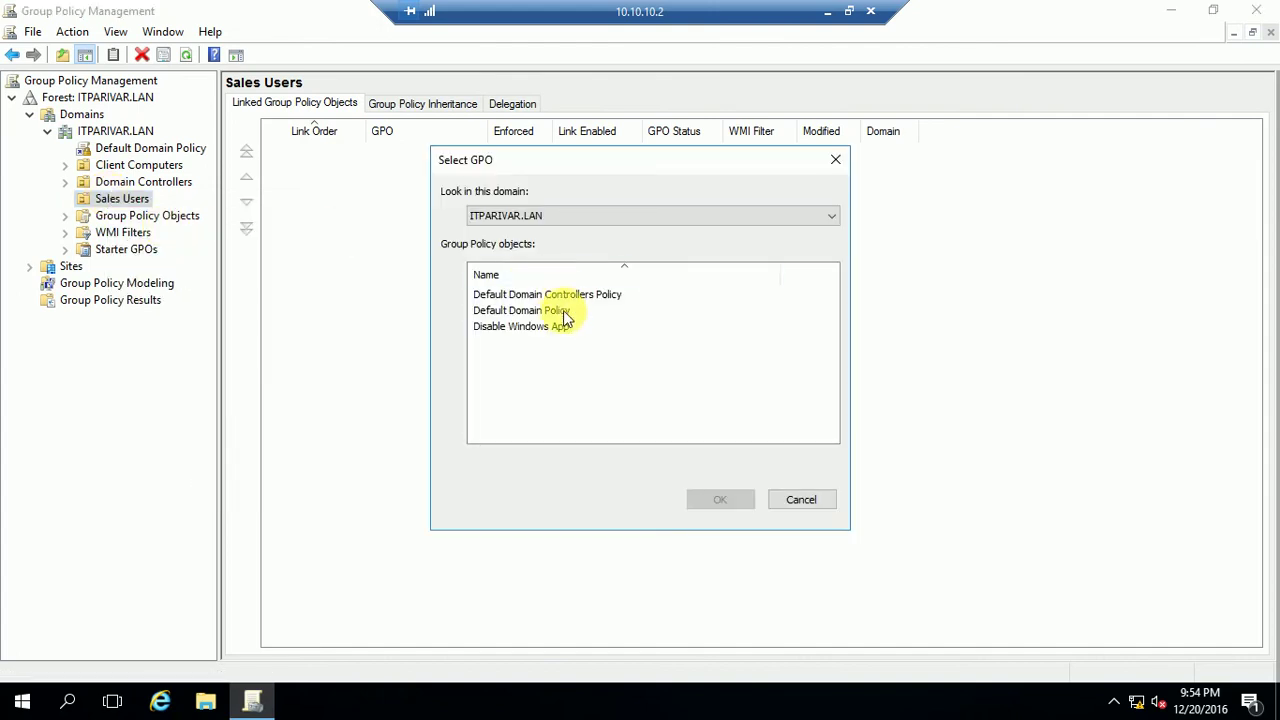
click(531, 328)
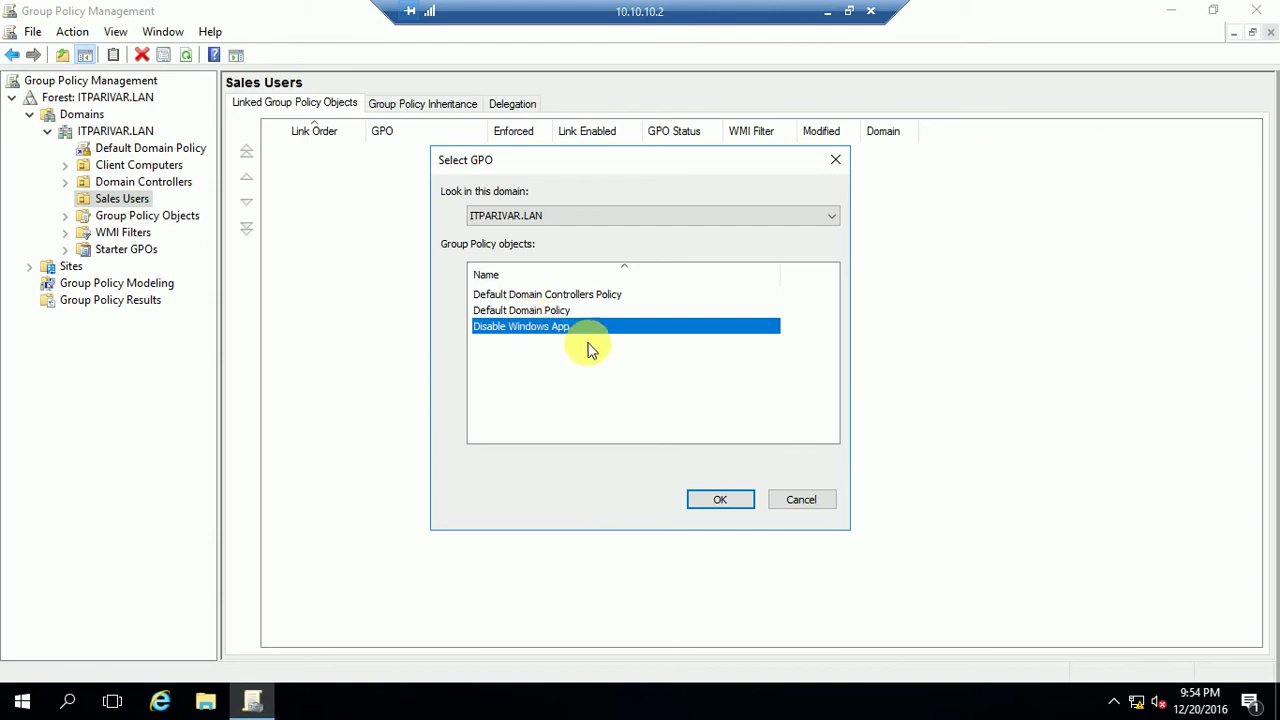
click(721, 500)
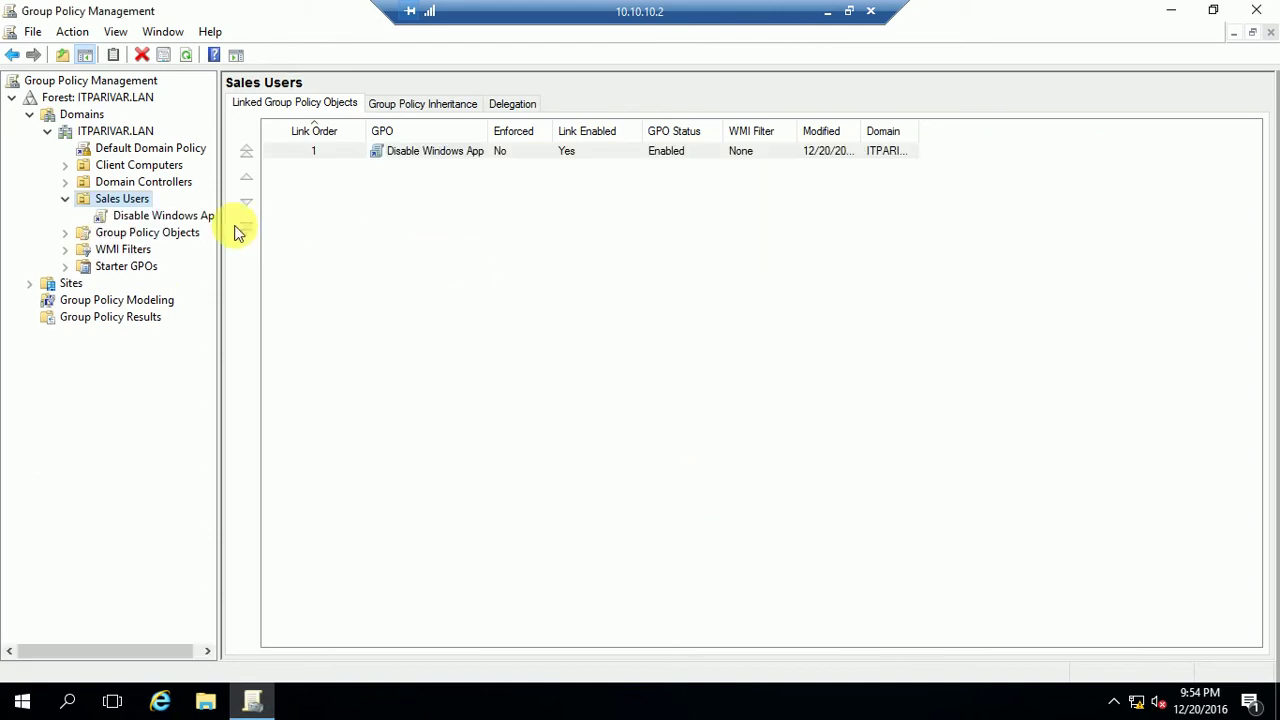
- Open the Disable Windows App link under Sales Users, dismiss the link notice, and return to the OU's linked GPO list
click(148, 218)
click(777, 389)
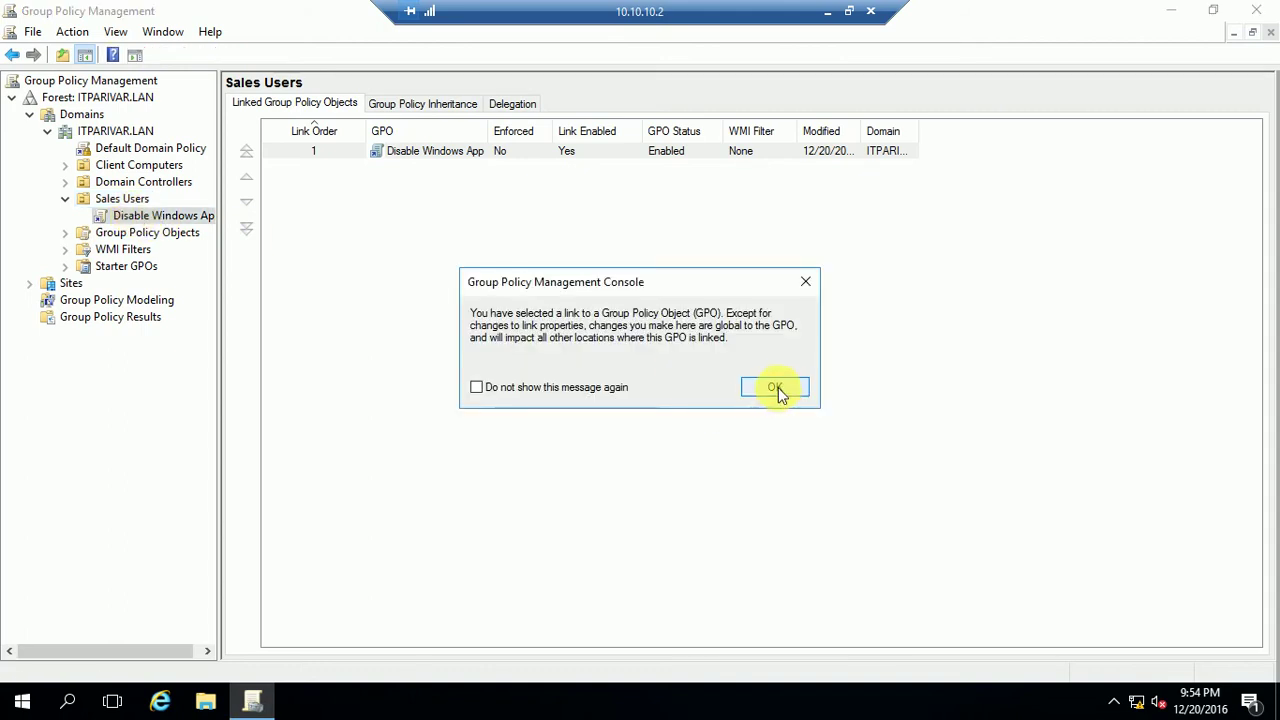
click(108, 200)
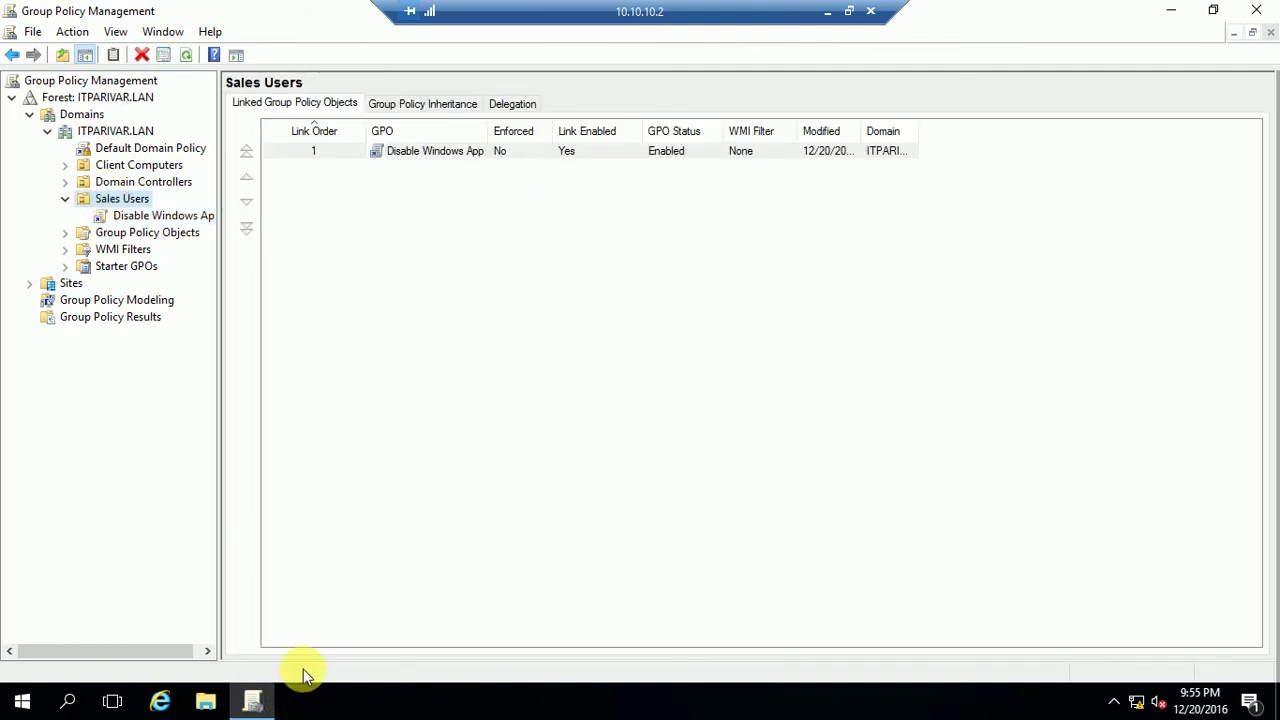
- Launch Active Directory Users and Computers, check the user account in the Sales Users OU, and close the window
key(super+r)
key(Return)
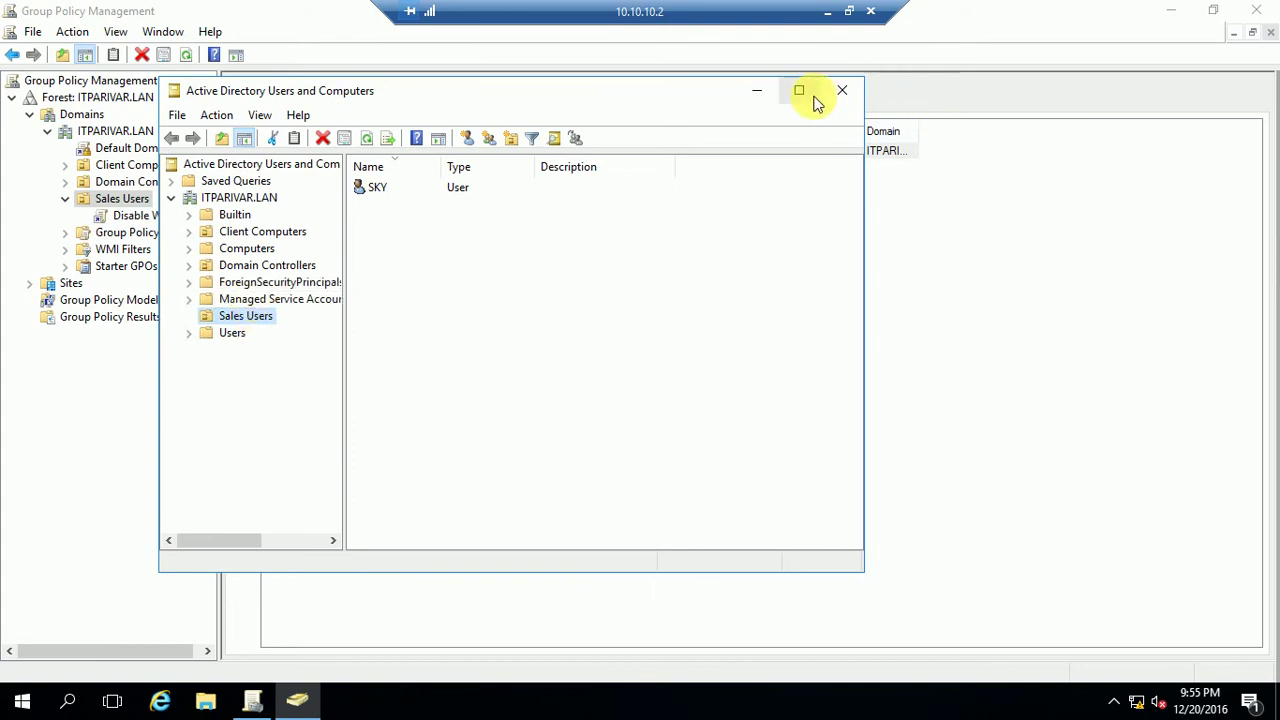
click(240, 320)
click(256, 318)
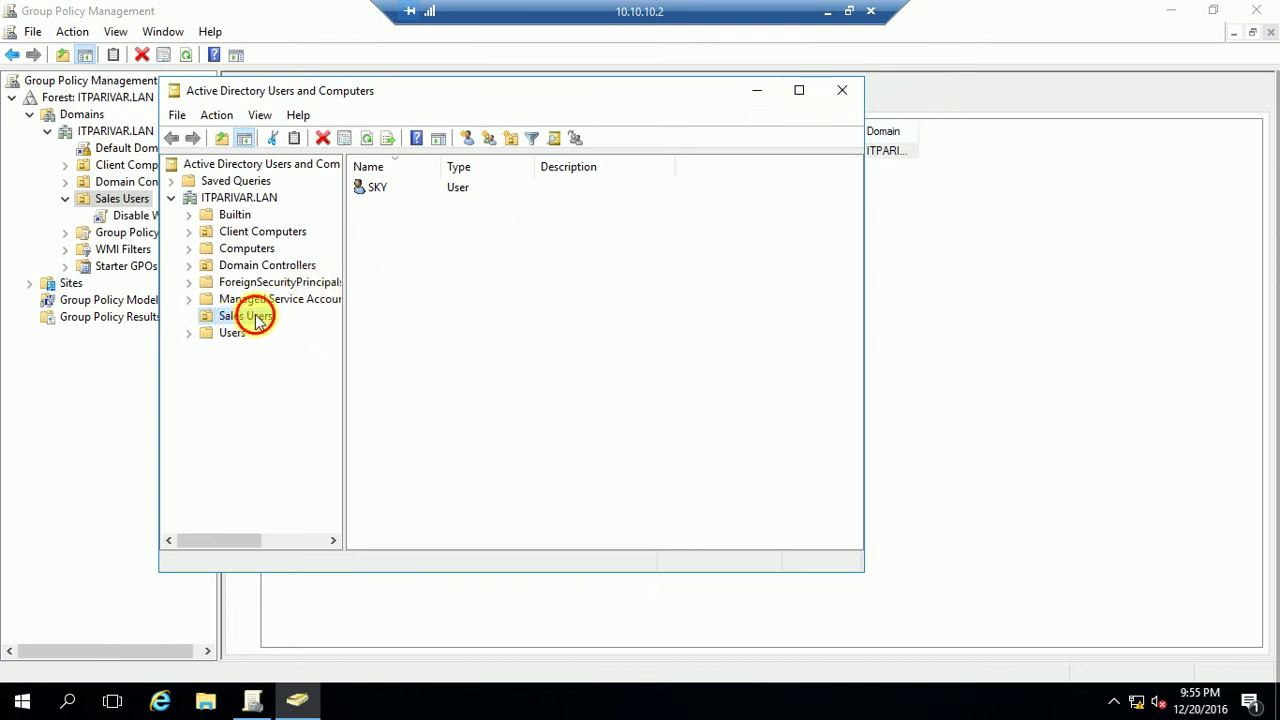
key(Escape)
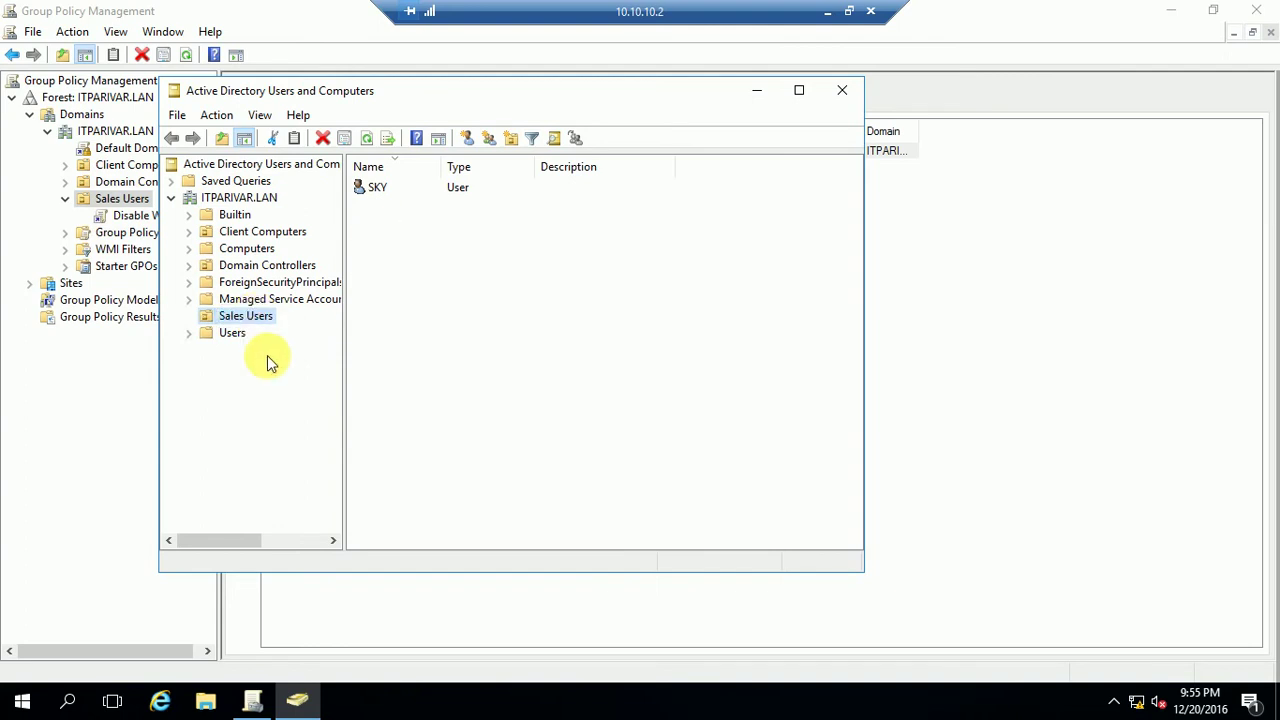
click(376, 189)
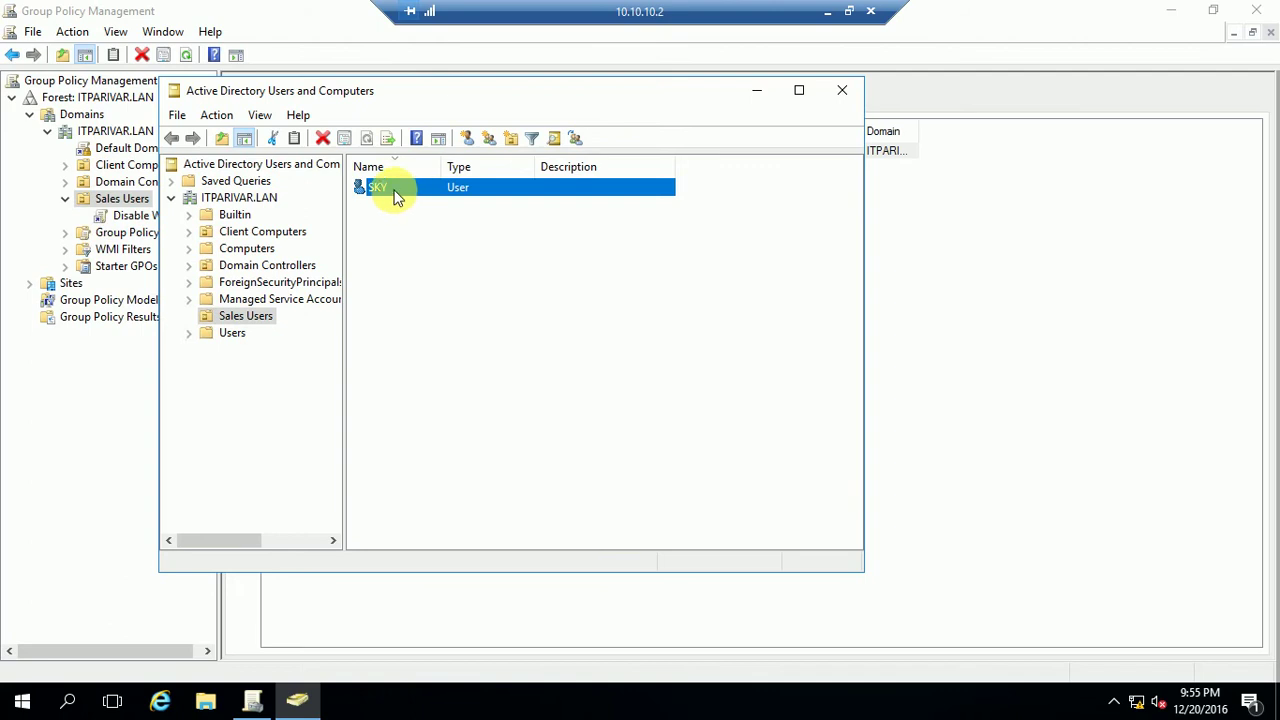
click(842, 90)
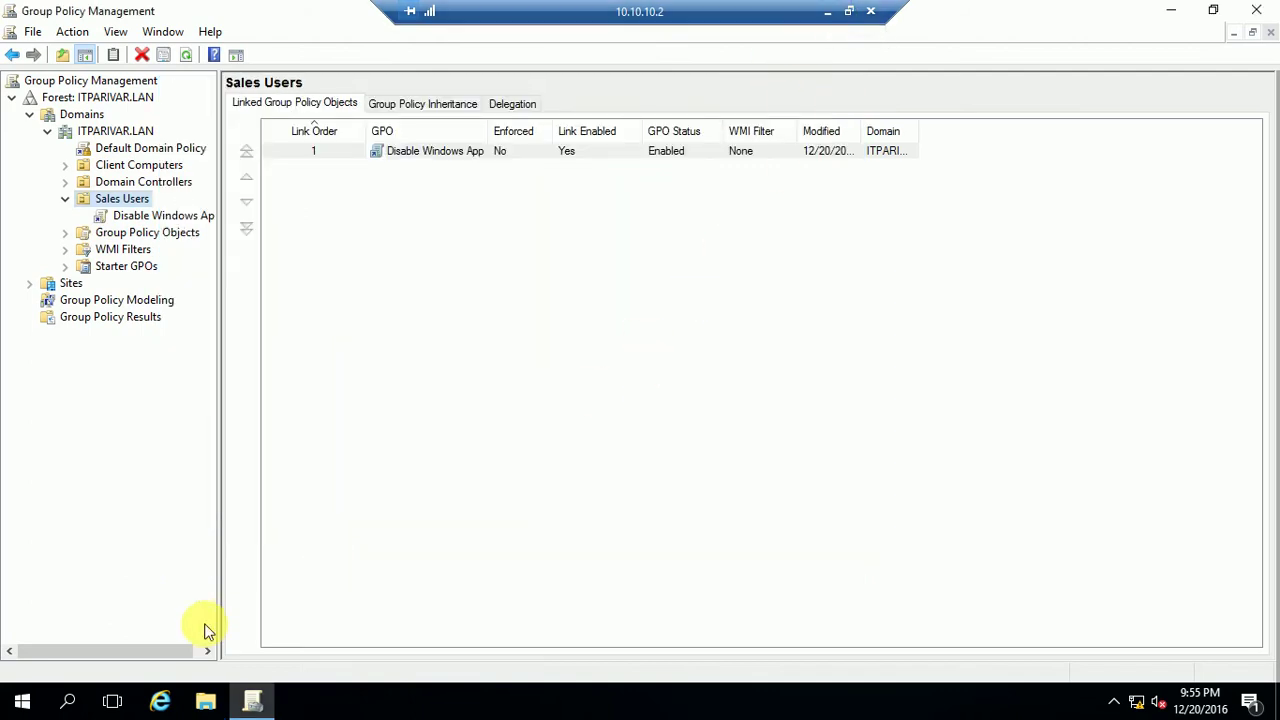
- Open Command Prompt on the server and force a Group Policy refresh with gpupdate /force
click(68, 700)
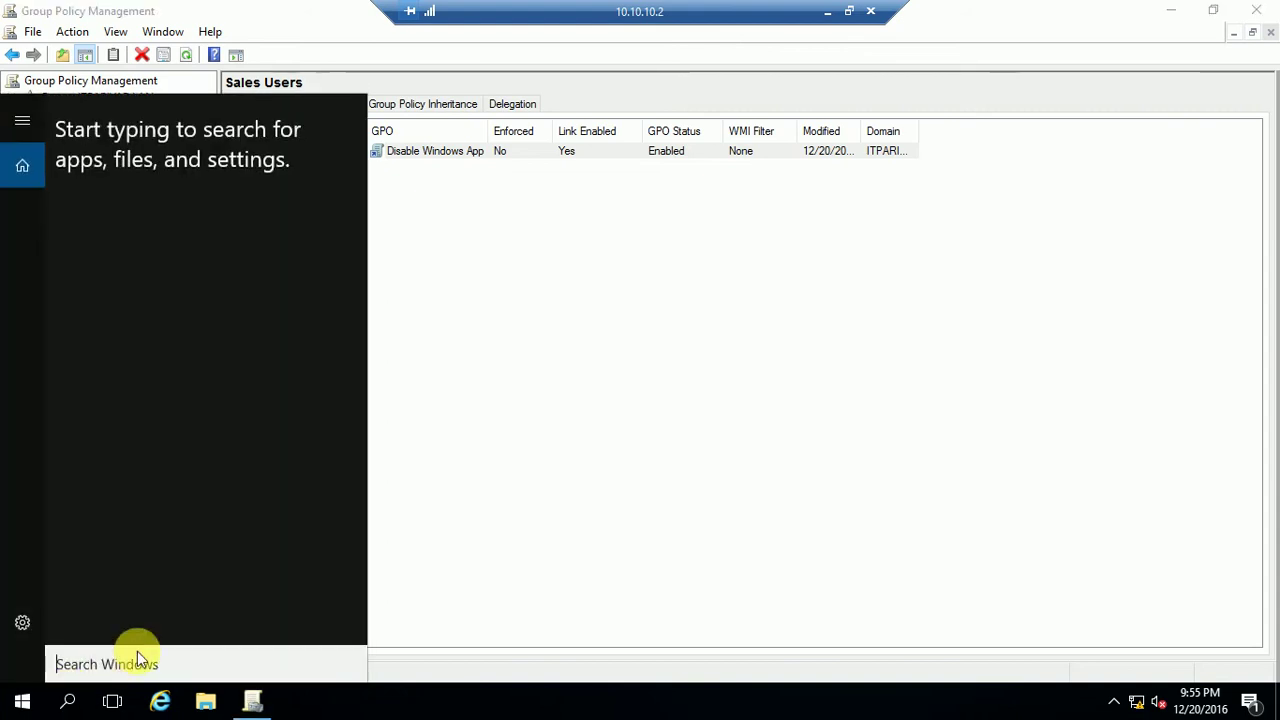
text(cmd)
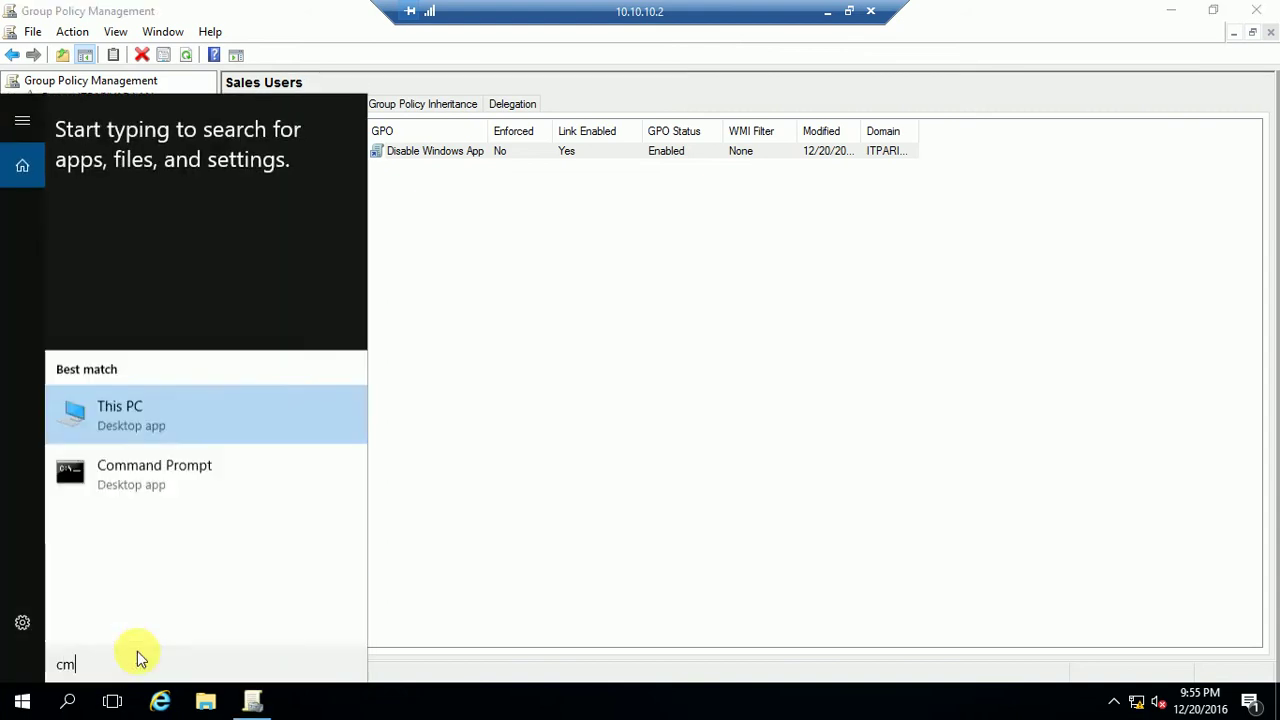
key(Return)
text(gp)
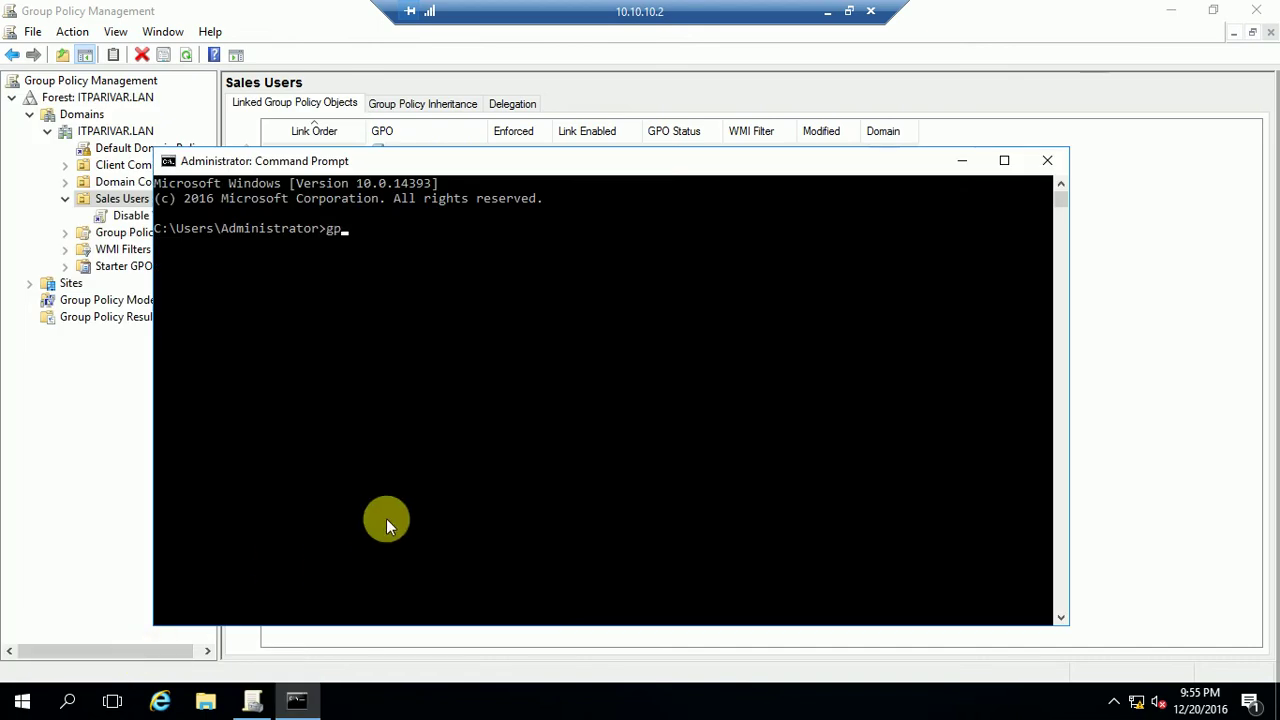
text(update /force)
key(Return)
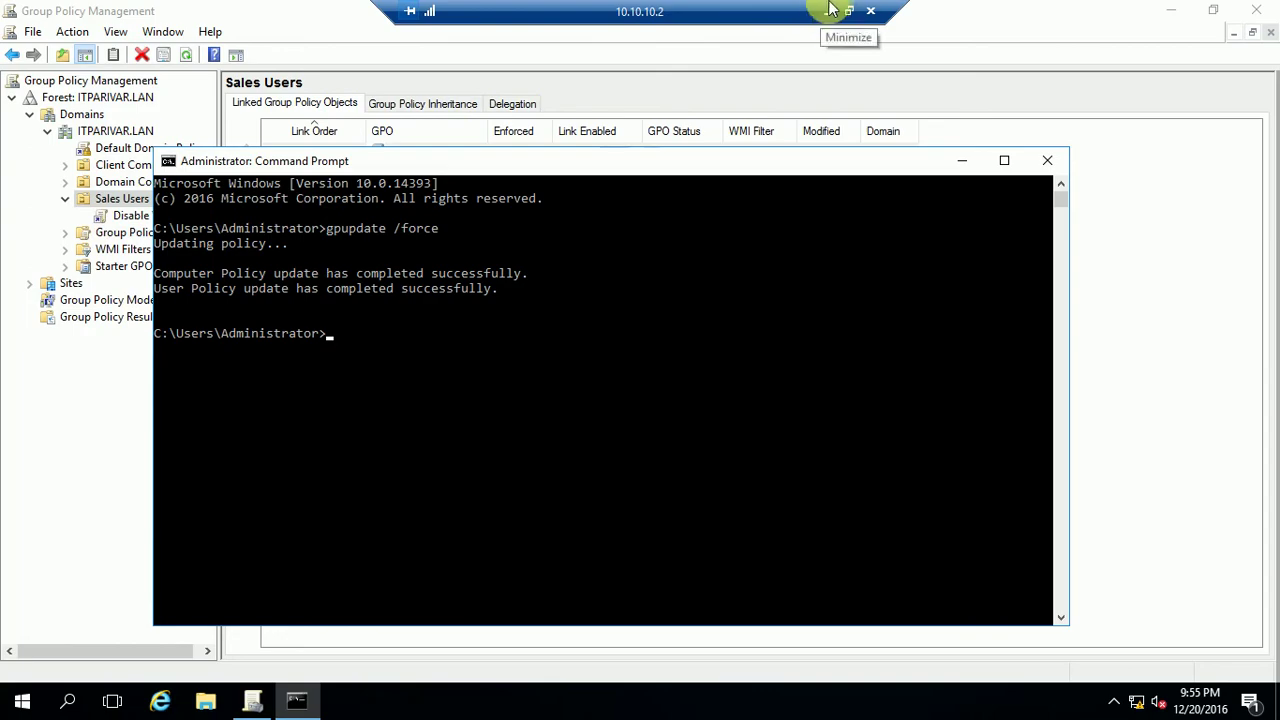
- Switch to the 10.10.10.20 remote desktop session, check which account is signed in, and return to its Command Prompt
click(829, 10)
mouse_move(711, 699)
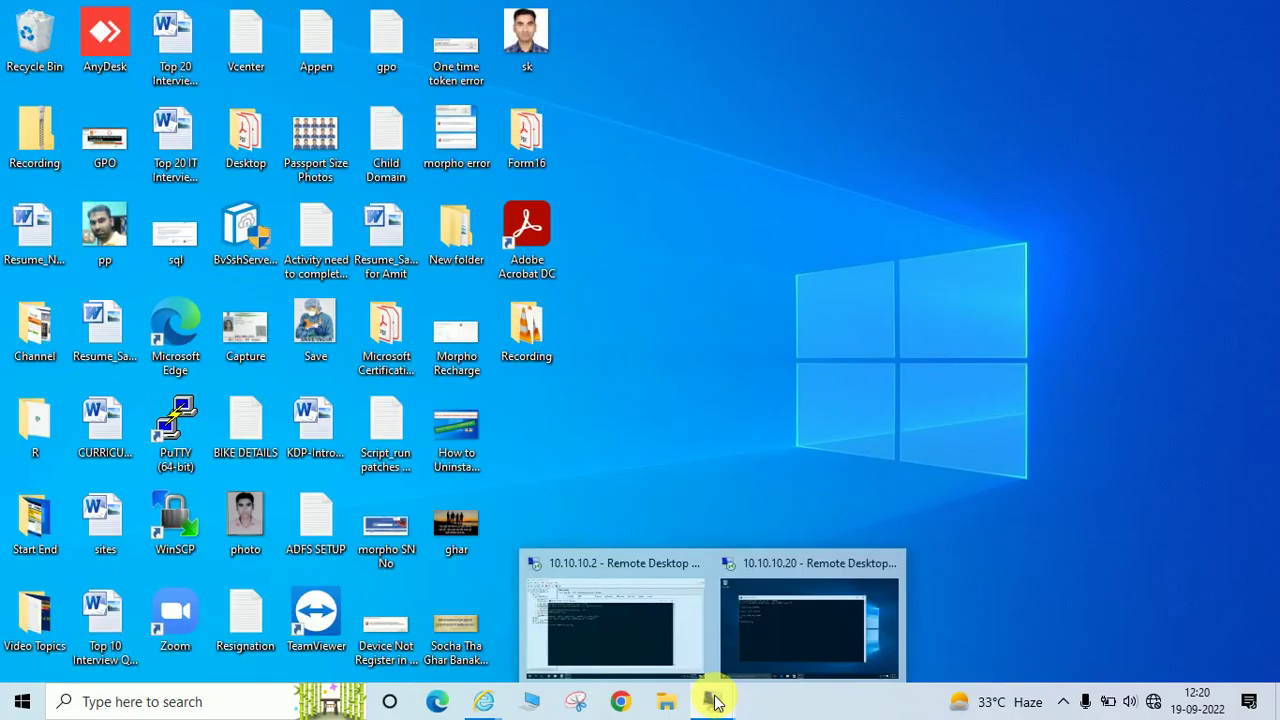
click(765, 641)
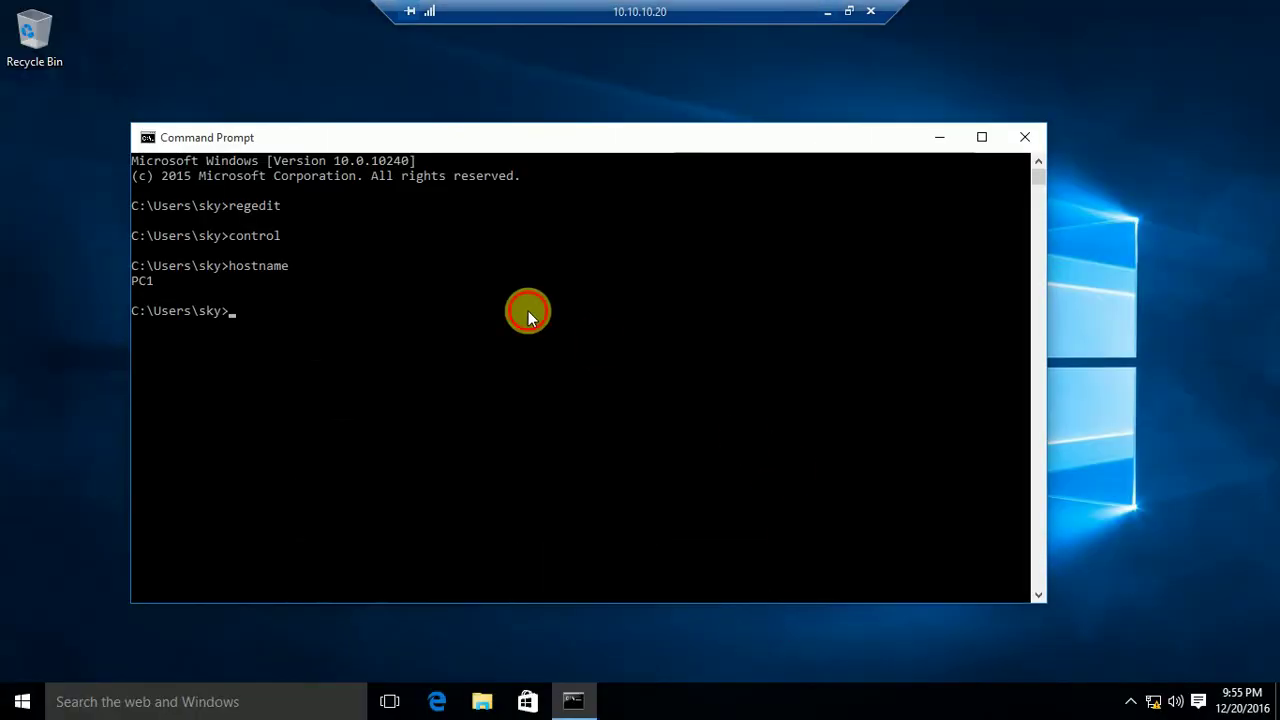
click(524, 310)
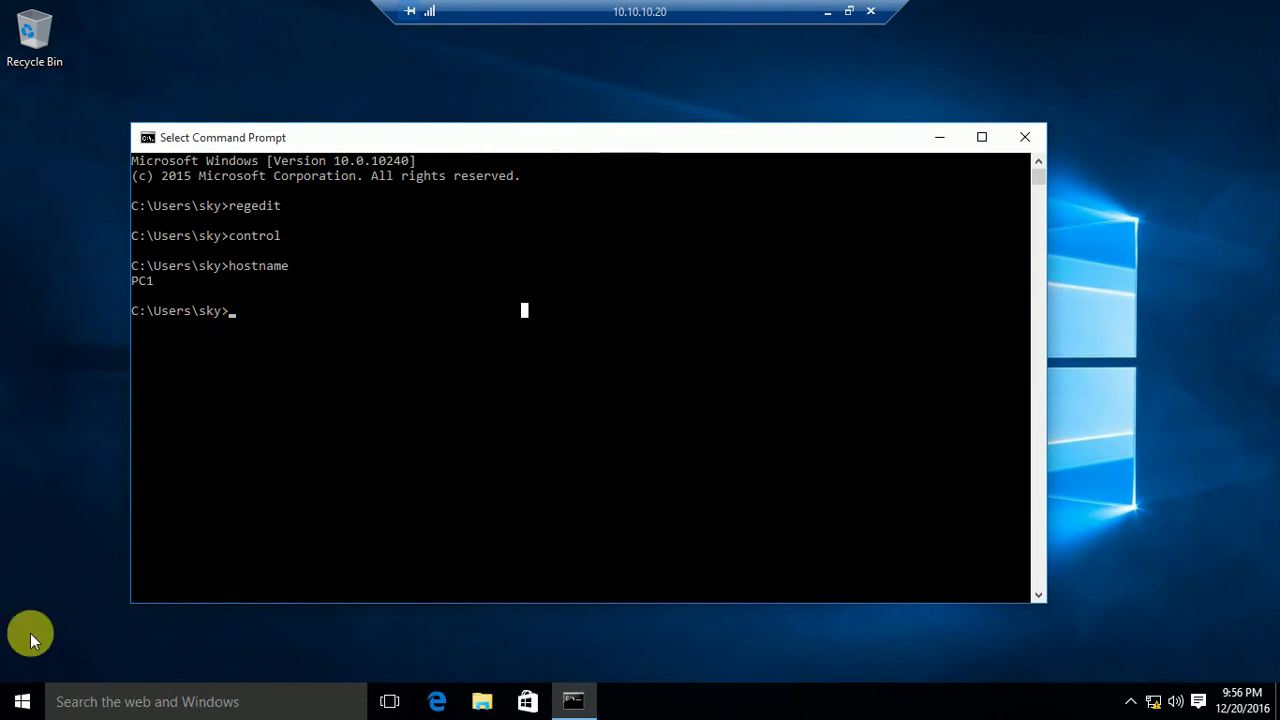
click(22, 702)
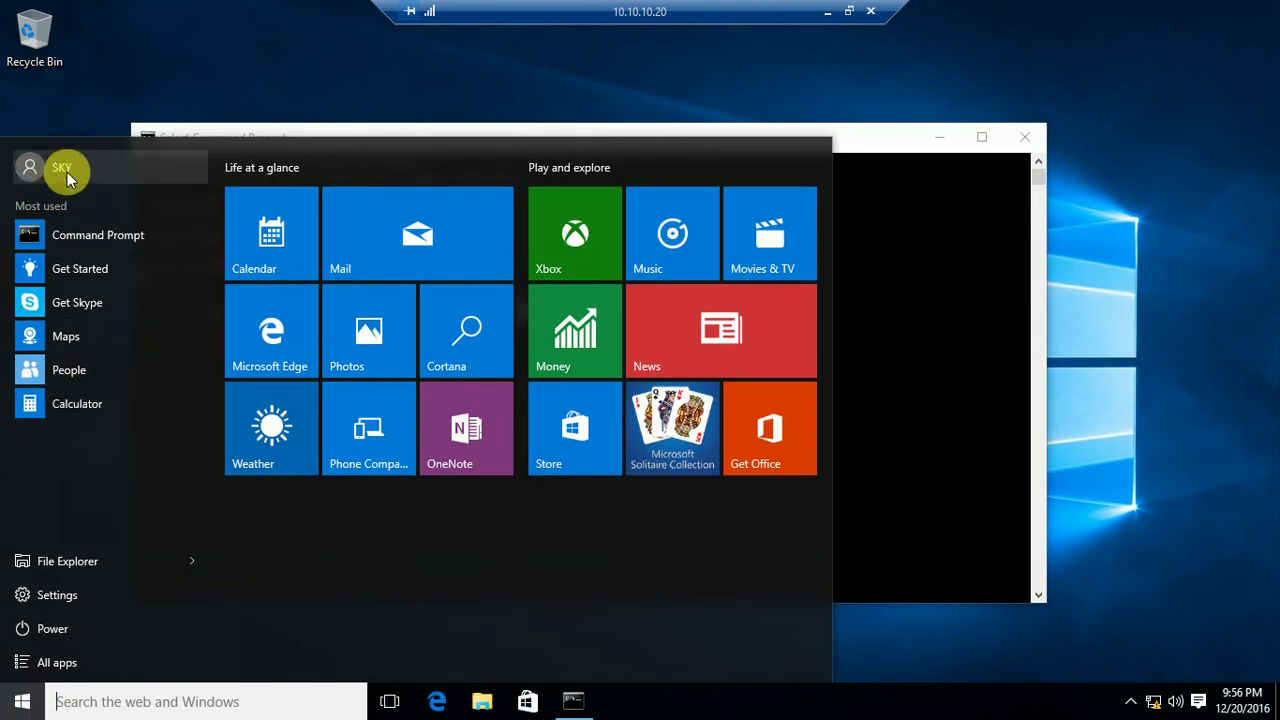
click(857, 294)
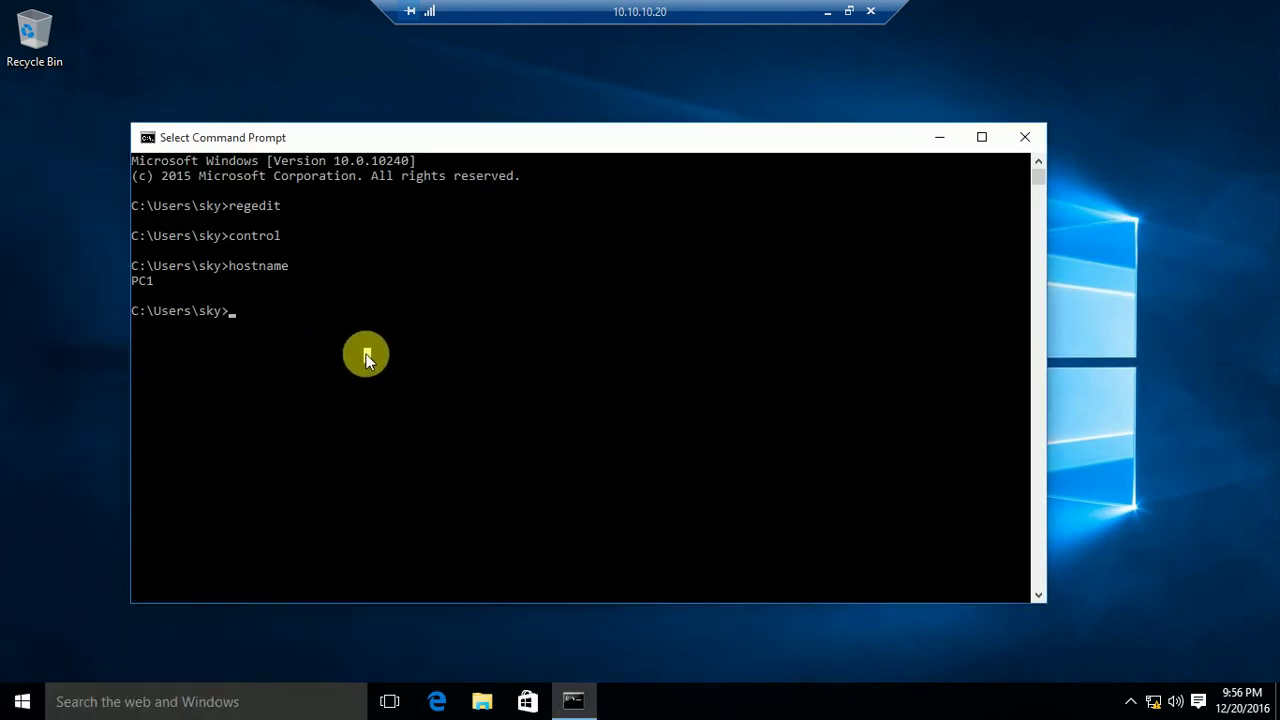
text(regditr)
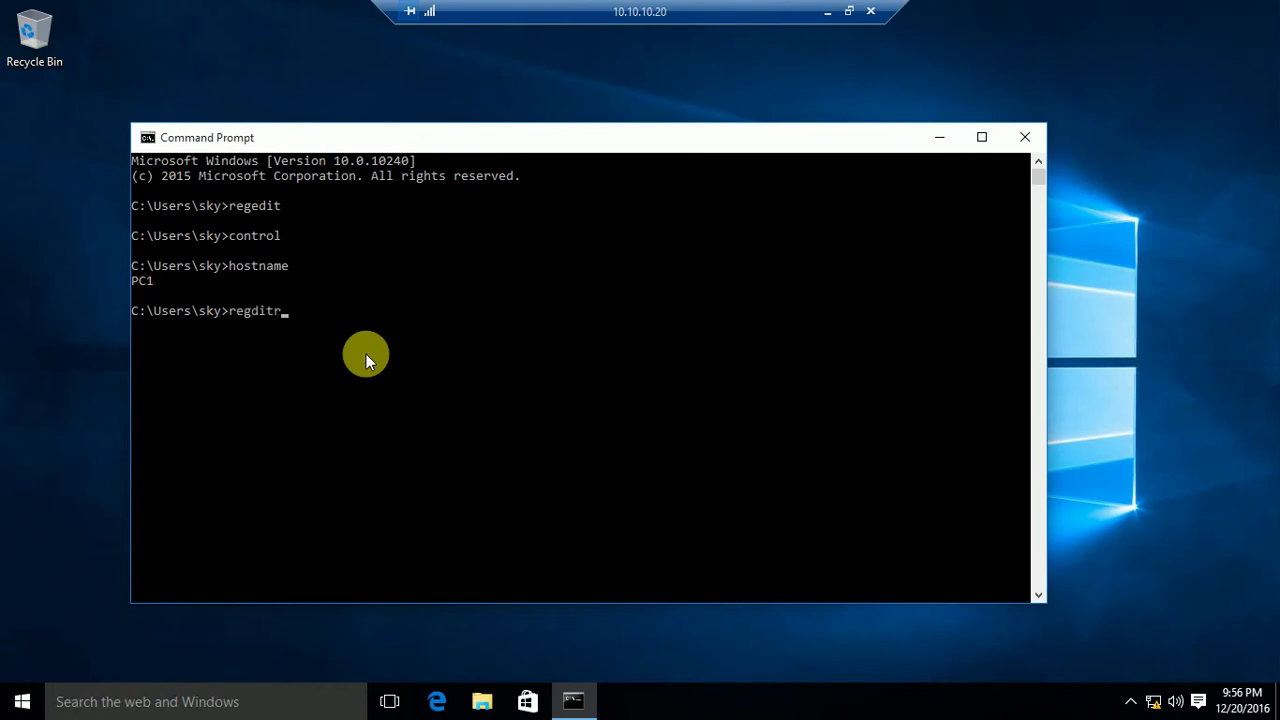
key(BackSpace)
key(BackSpace)
text(t)
key(Return)
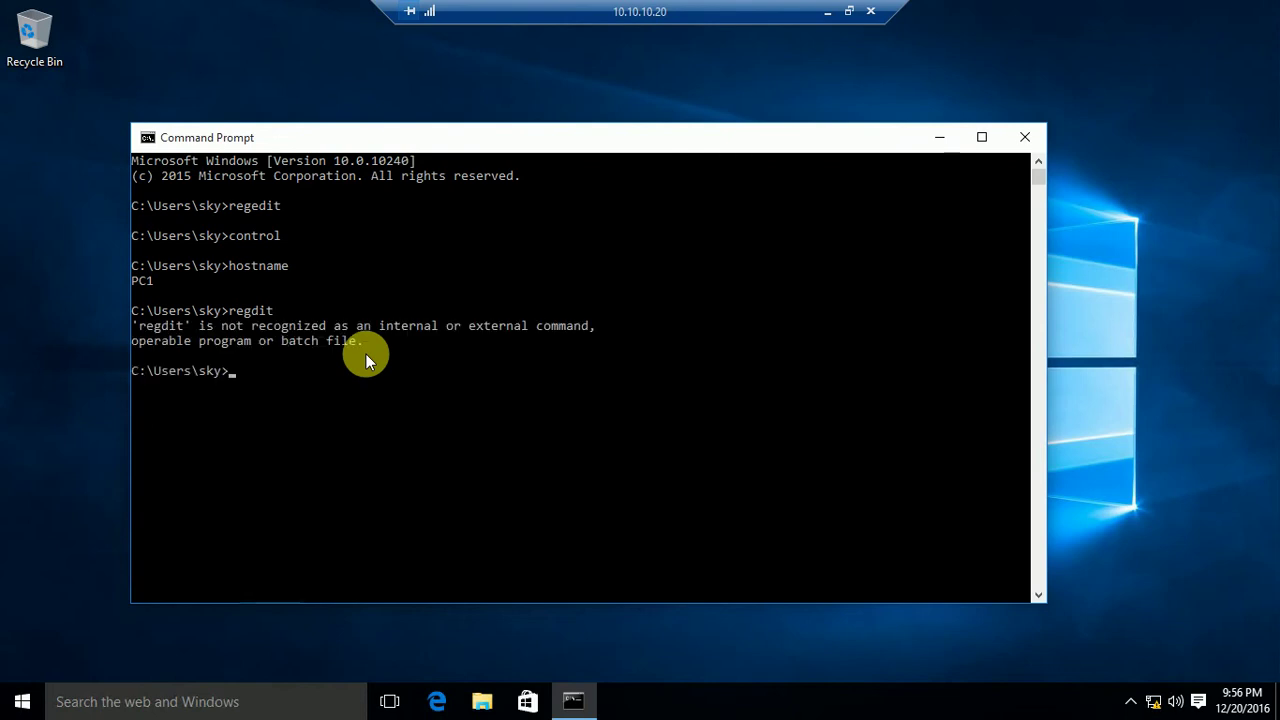
- Launch Registry Editor with the regedit command, allow it to make changes to the PC, and close it
text(regedit)
key(Return)
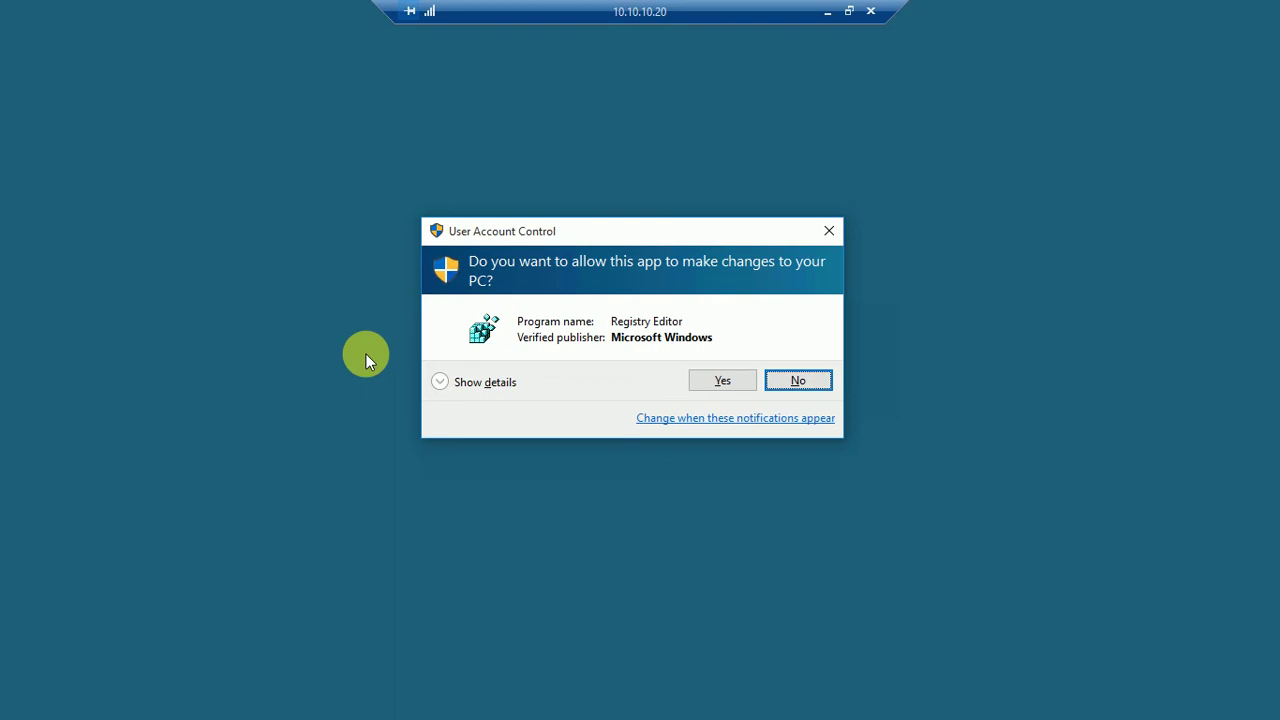
click(726, 380)
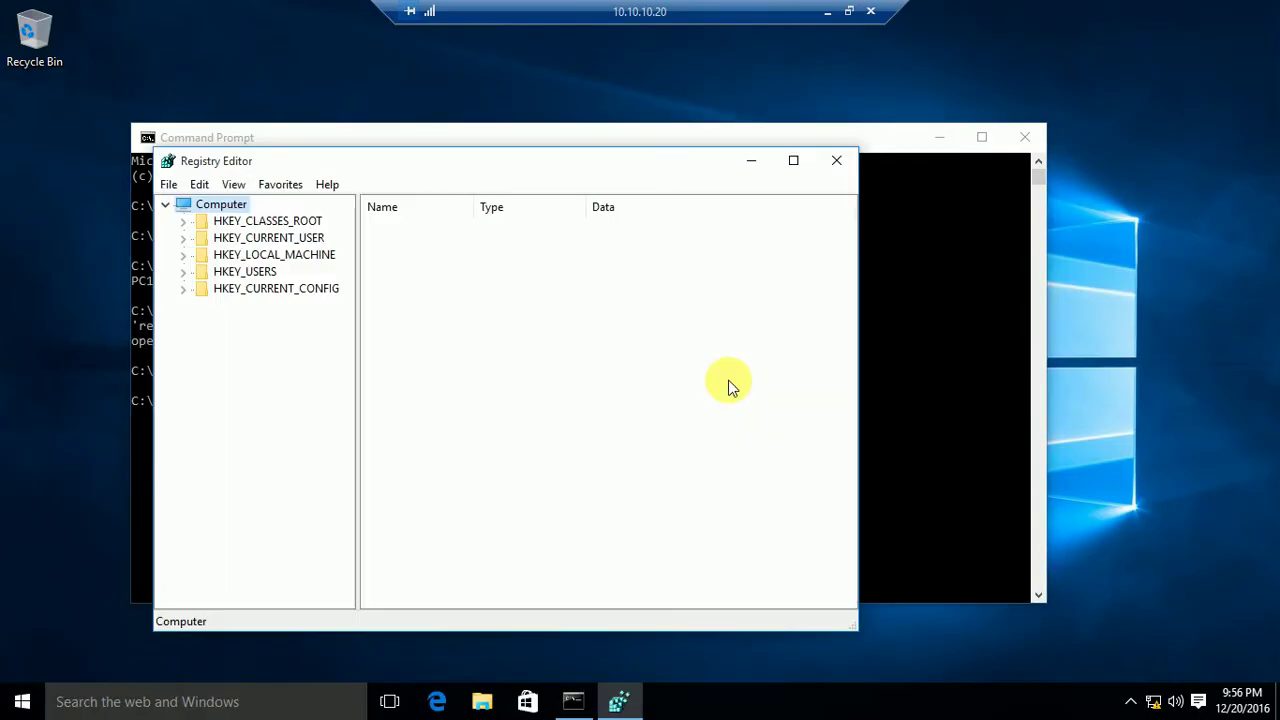
click(838, 163)
- Force a Group Policy refresh on the client PC with gpupdate /force
click(455, 445)
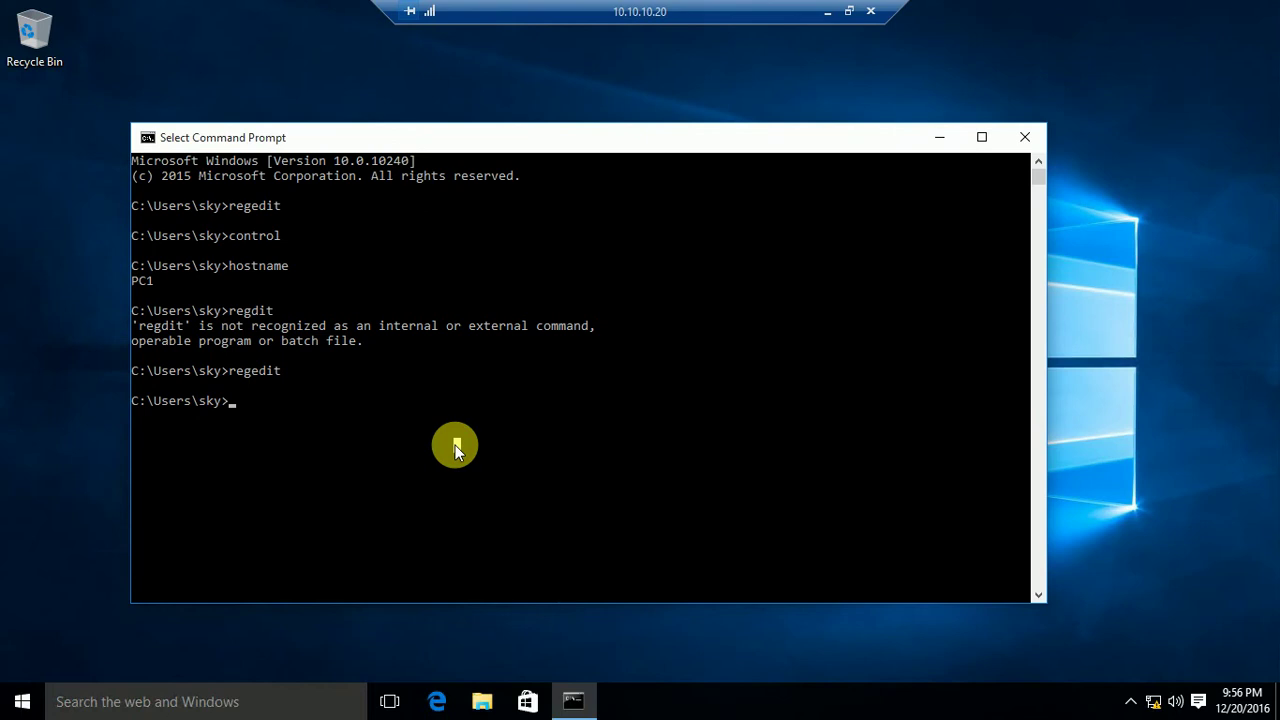
text(gpupdate )
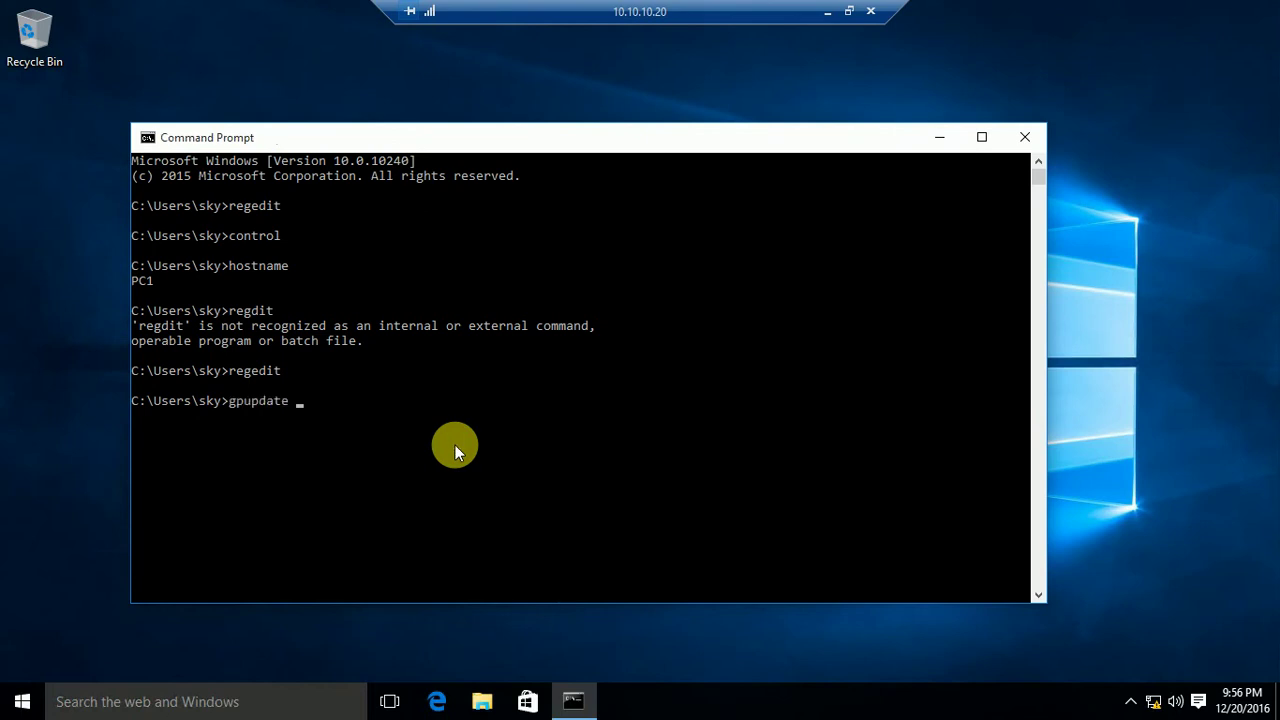
text(/force)
key(Return)
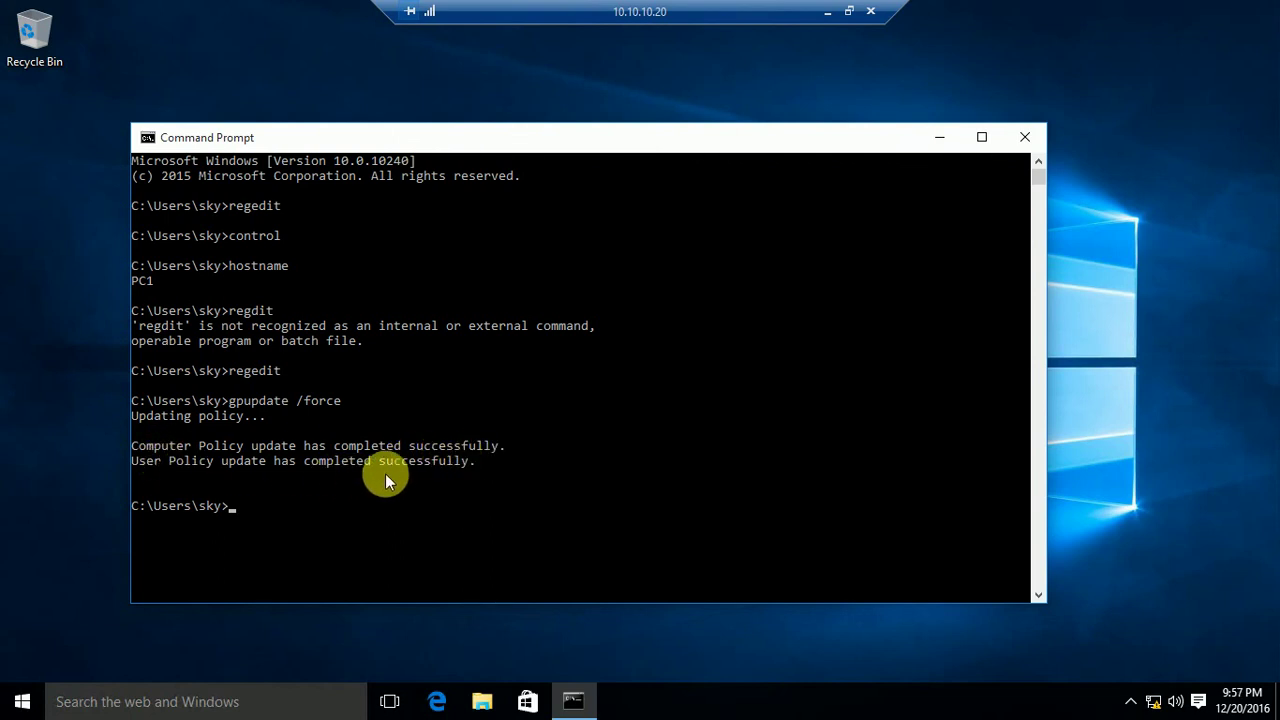
- Test the registry restriction by running regedit again, allowing the elevation request, and dismissing the Registry Editor message
click(342, 515)
text(regedit)
key(Return)
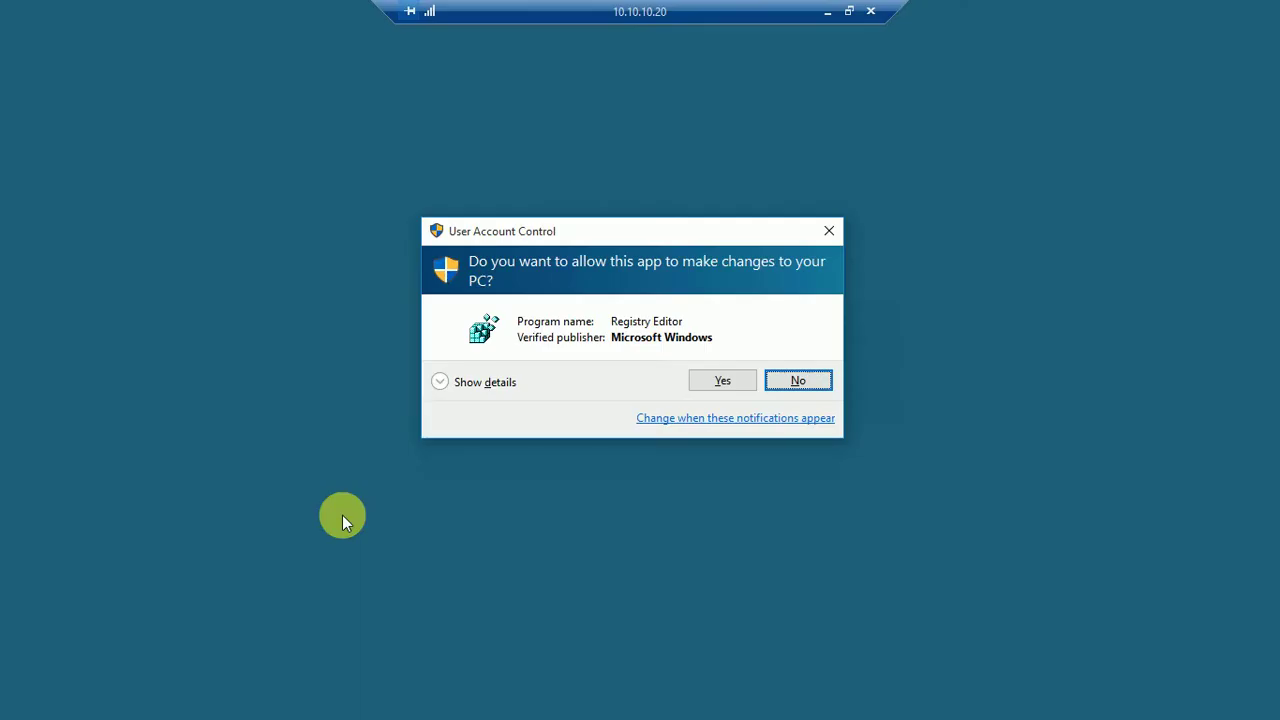
click(704, 383)
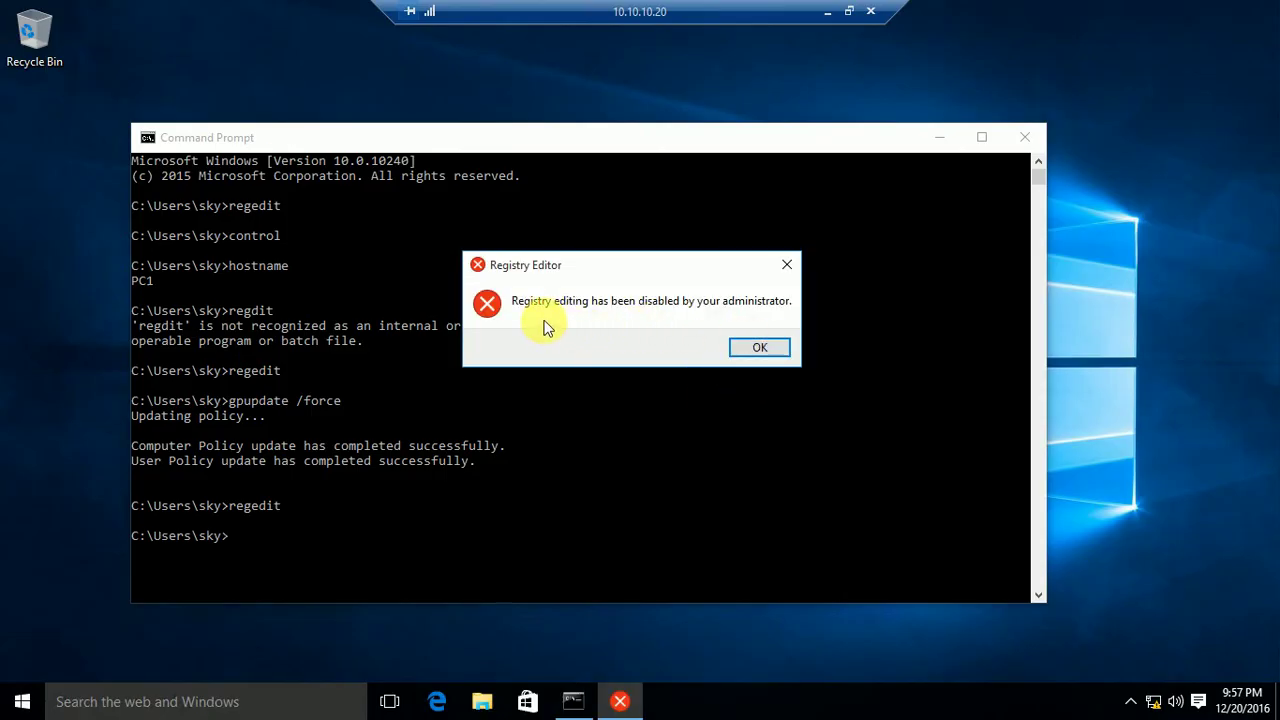
click(766, 350)
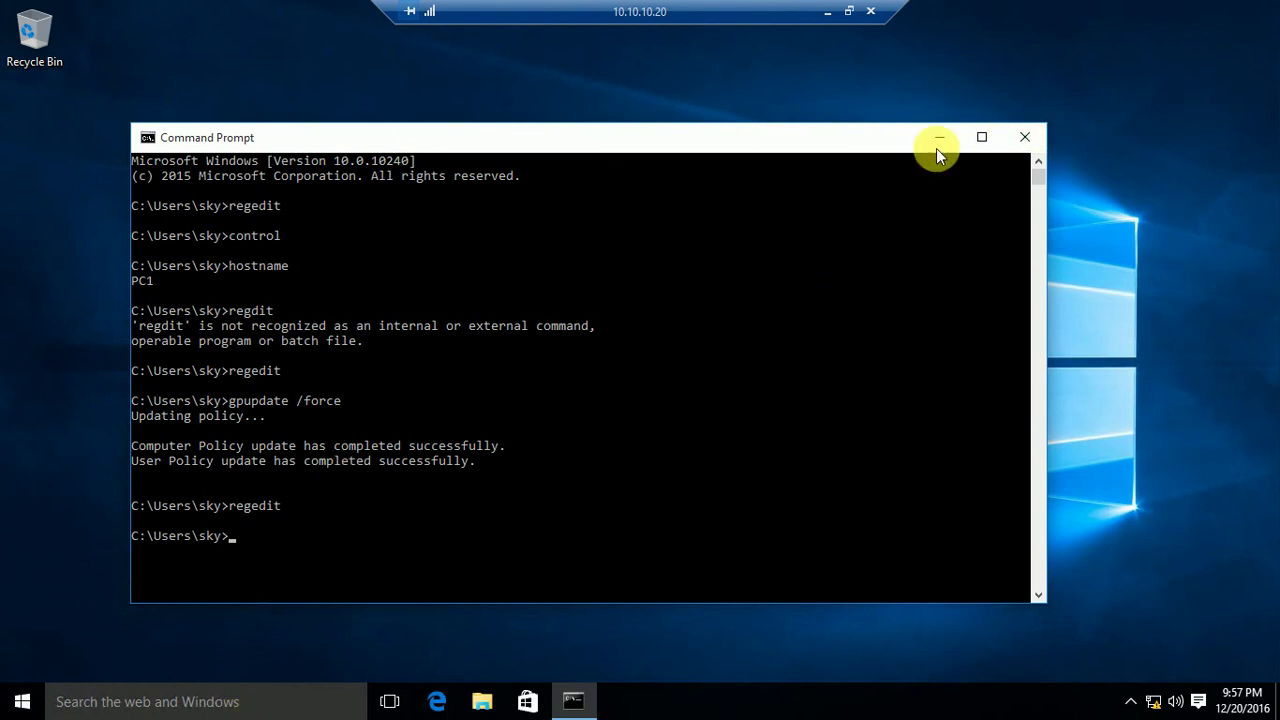
- Close Command Prompt, relaunch it with cmd to test the command prompt restriction, and move its window toward the desktop's centre
click(1026, 132)
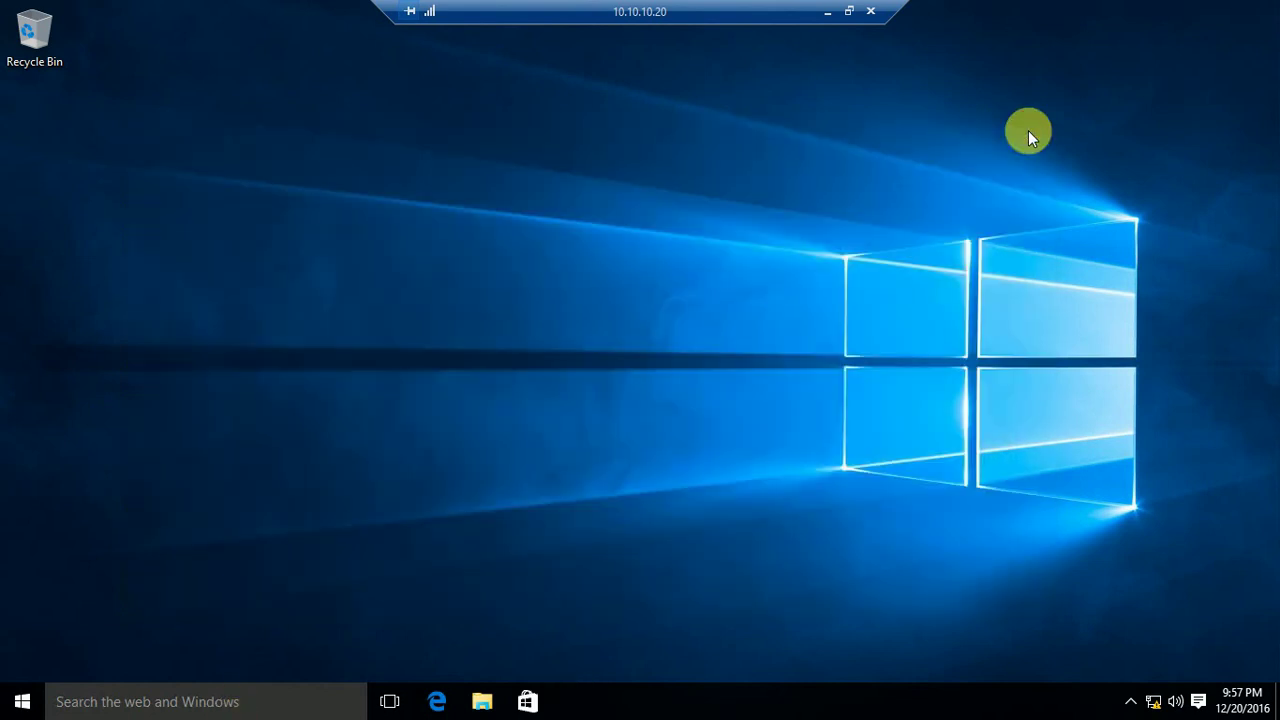
click(128, 701)
text(cmd)
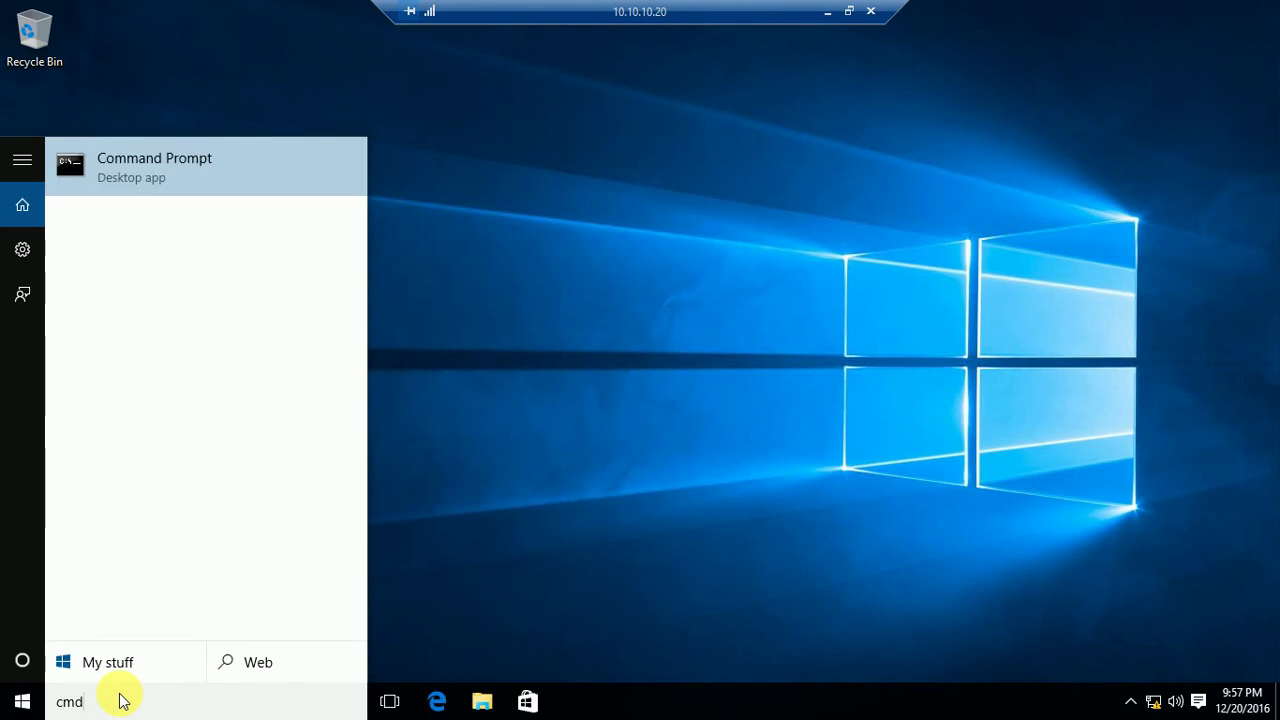
key(Return)
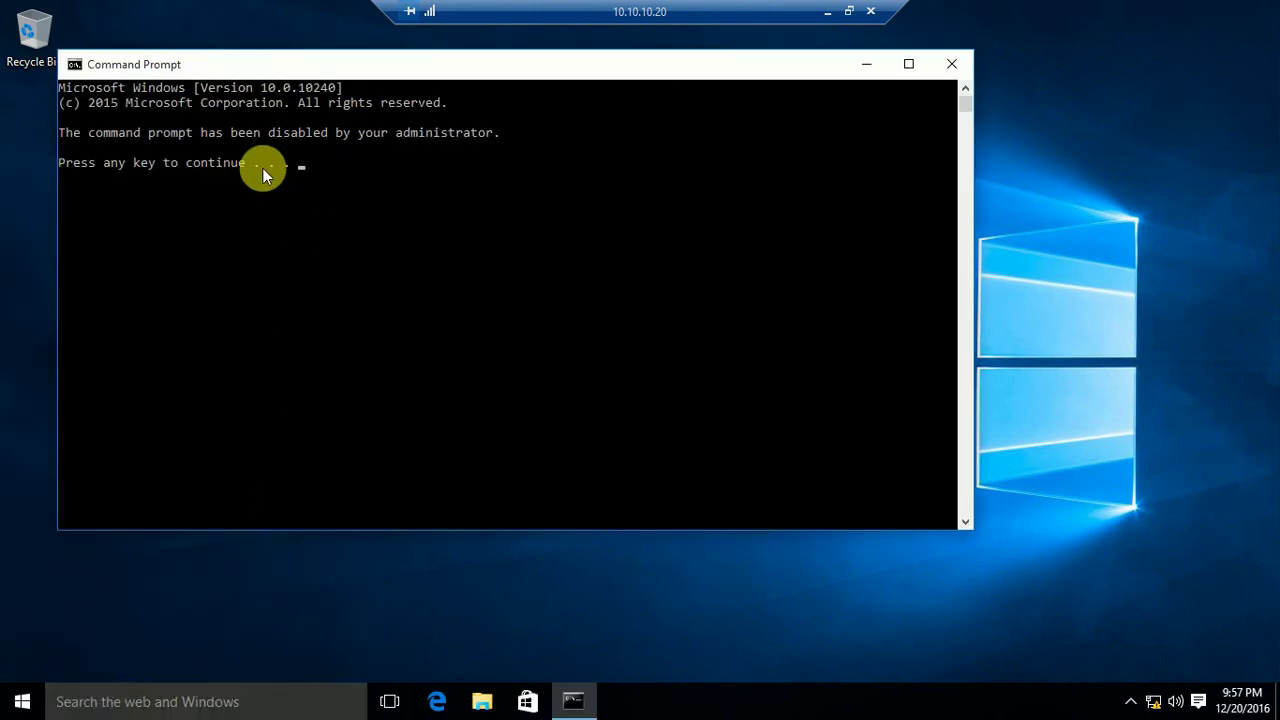
drag(311, 62, 433, 125)
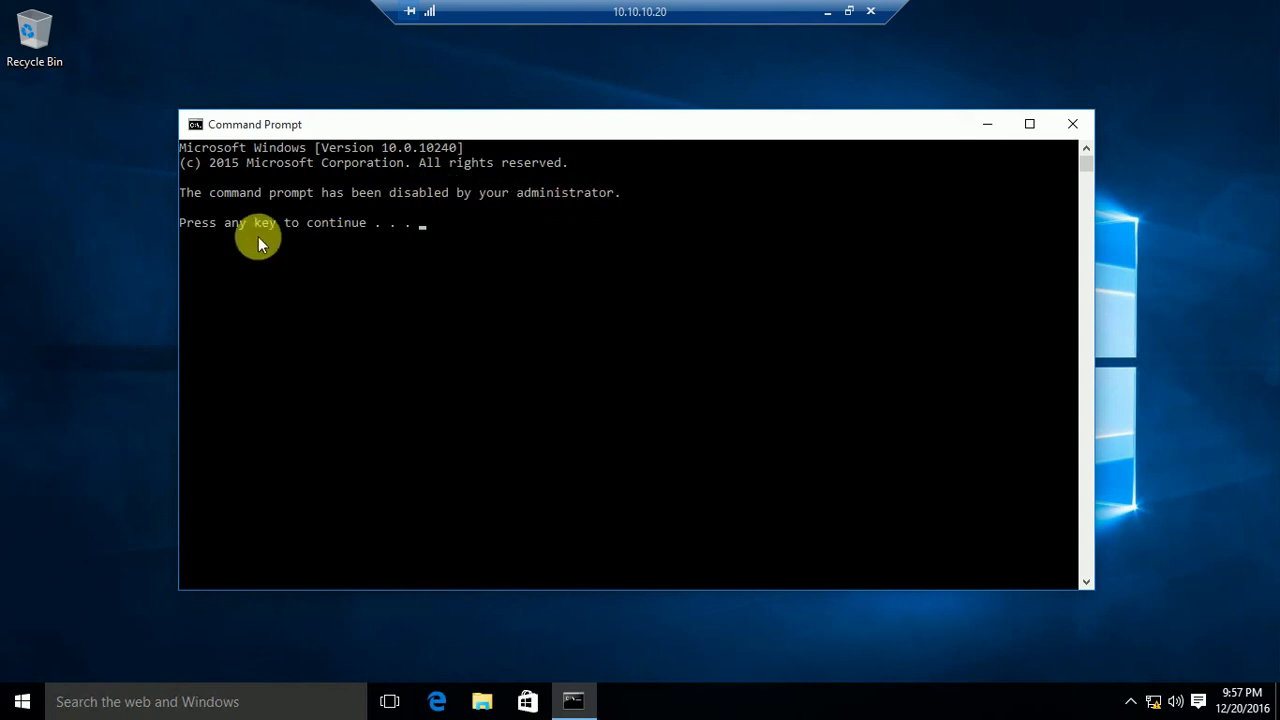
click(454, 270)
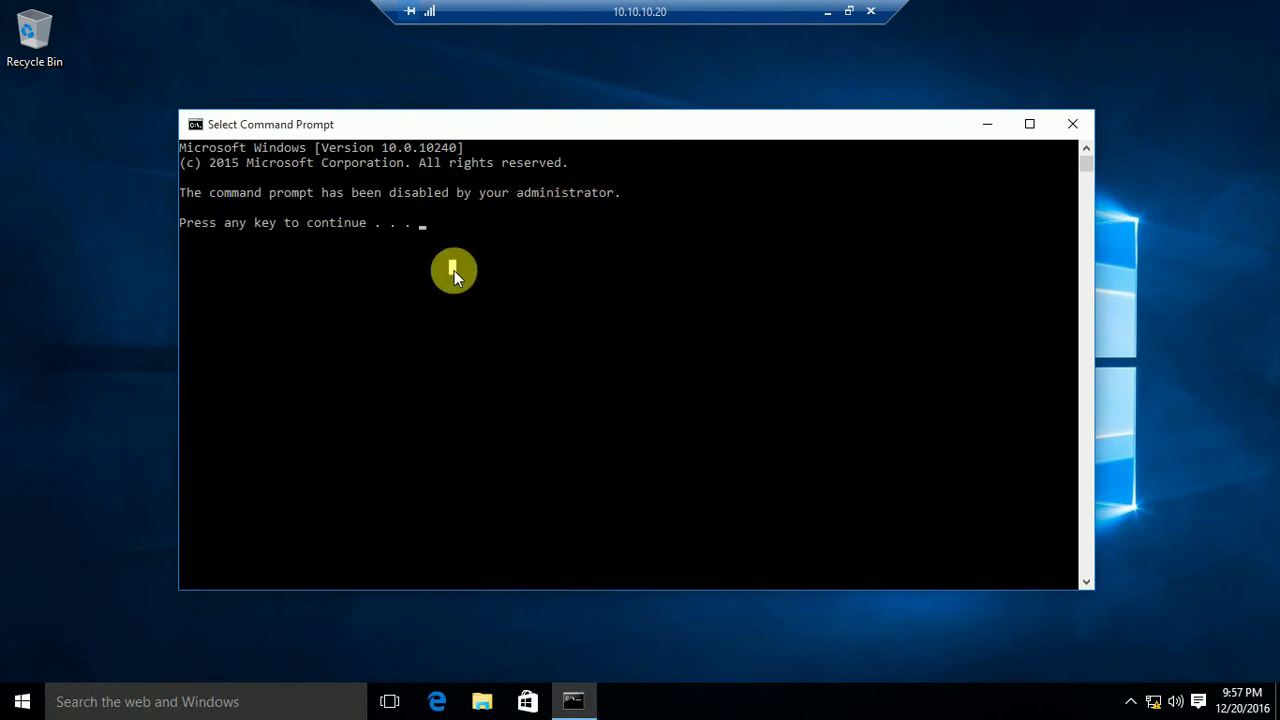
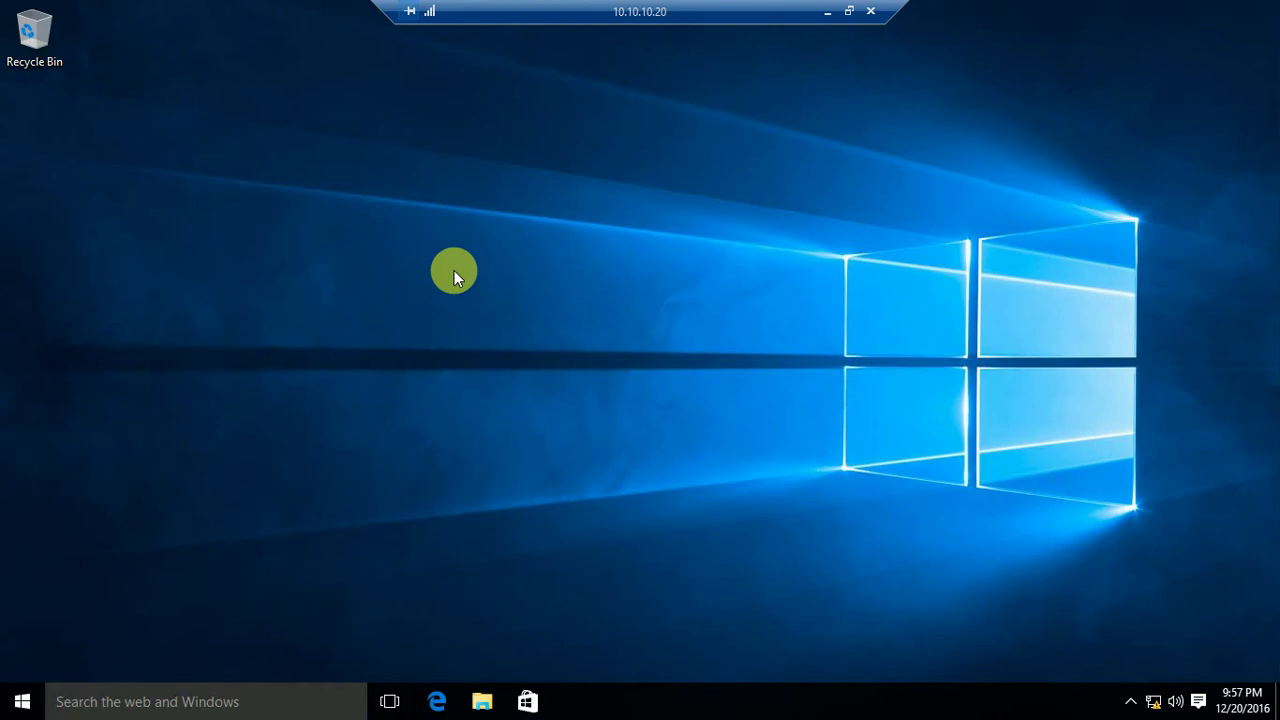
- Test the Control Panel restriction by searching for Control Panel on the client, opening it, and dismissing the Restrictions message
click(190, 700)
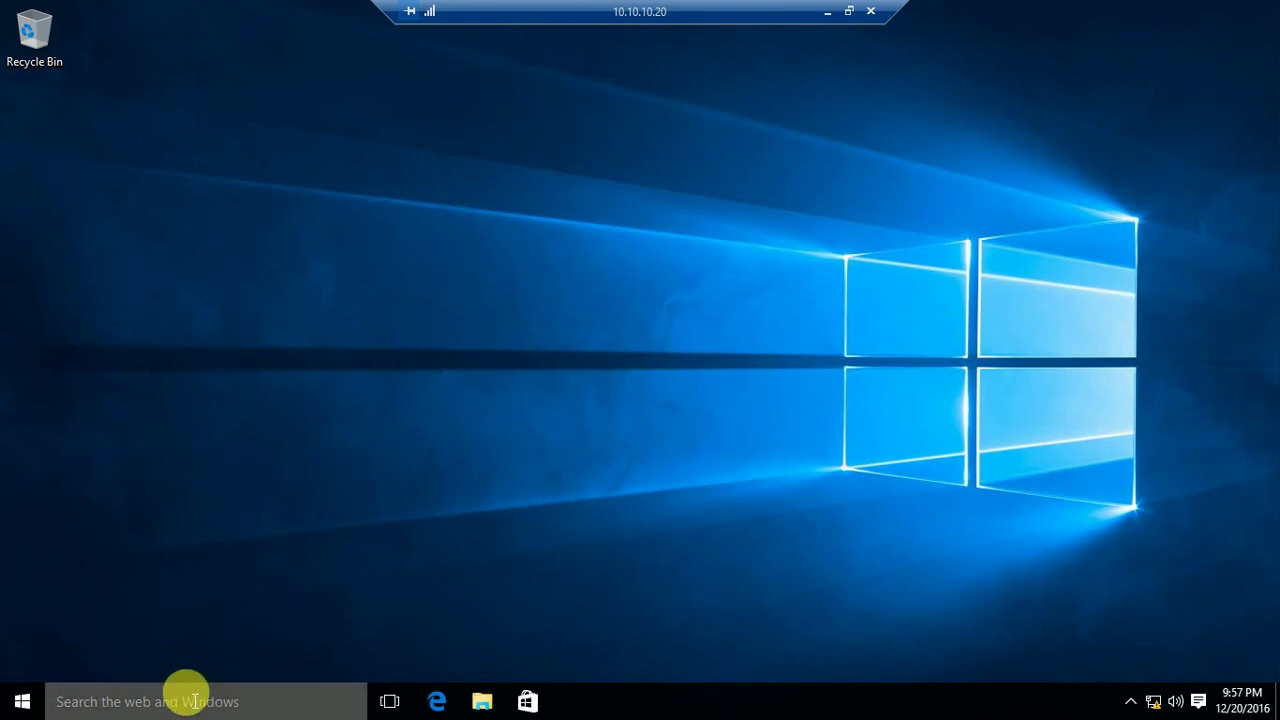
text(control)
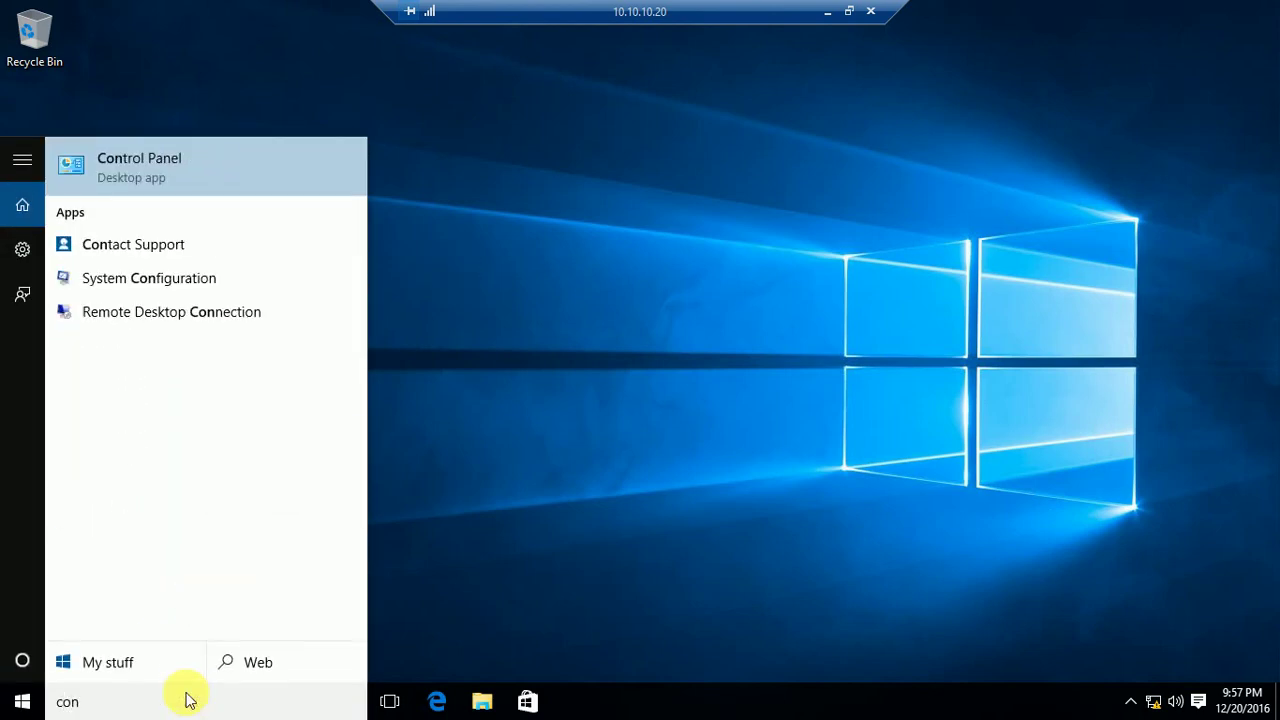
click(192, 178)
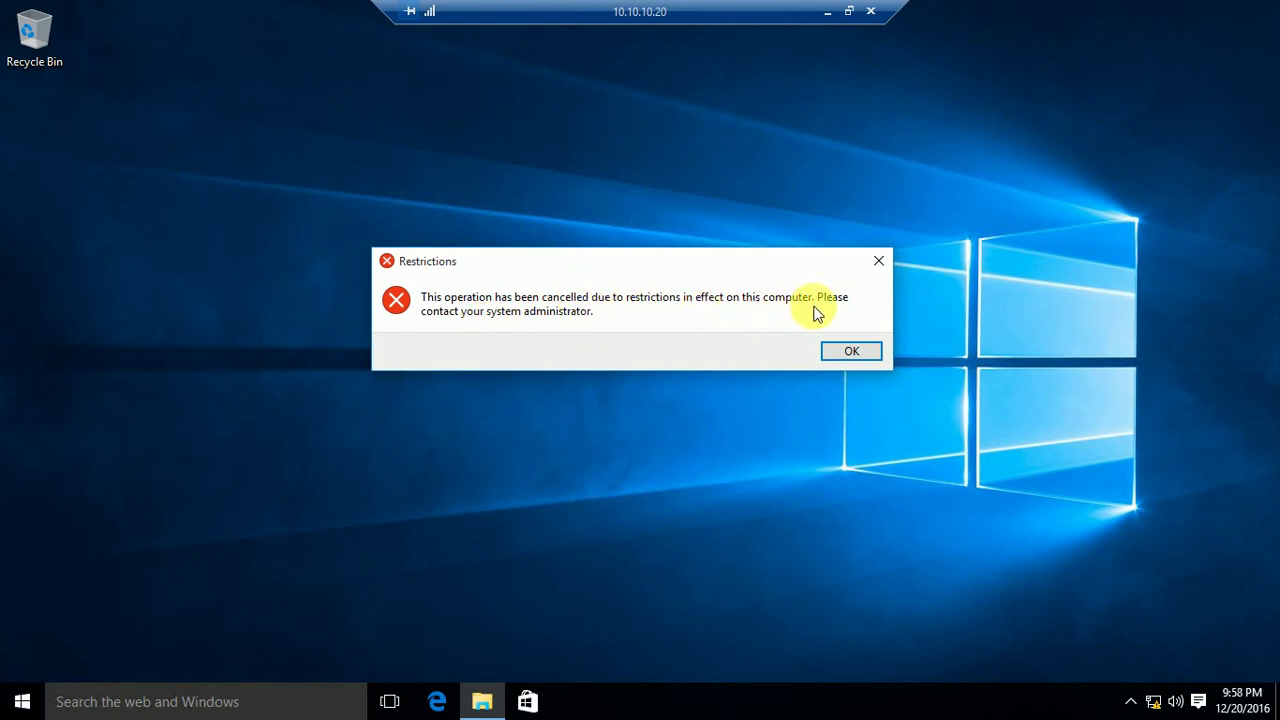
click(866, 351)
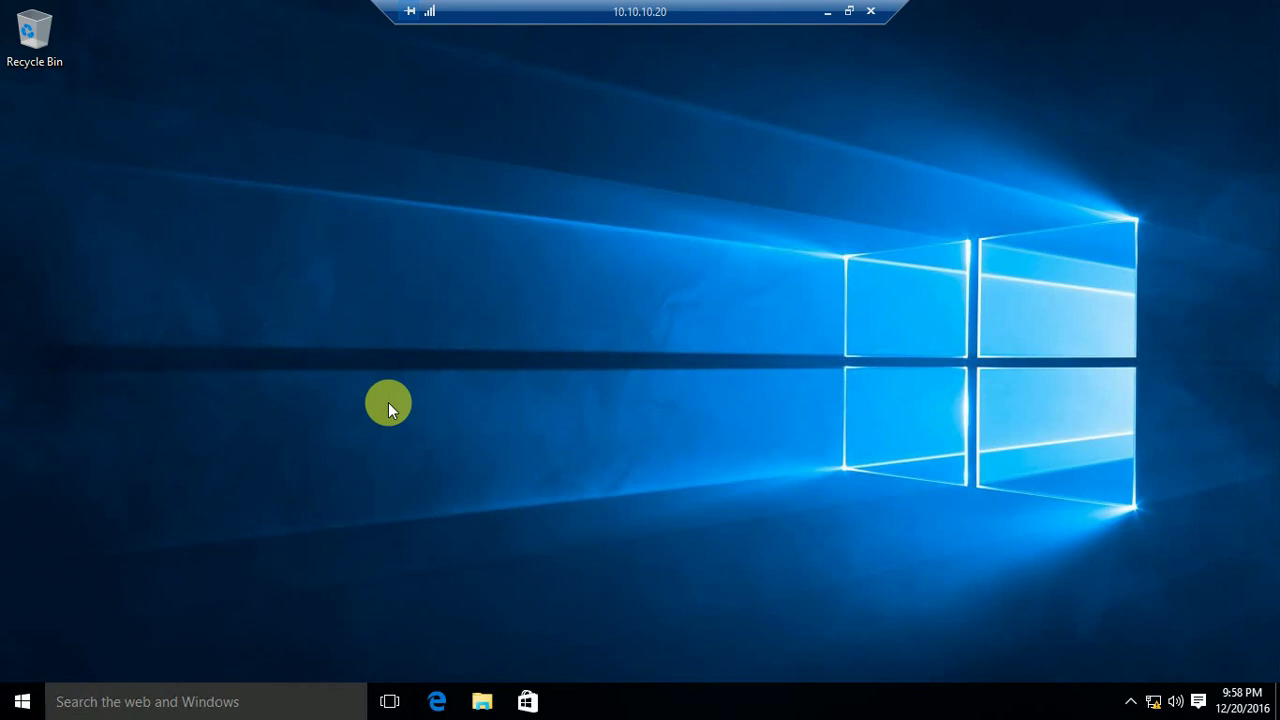
- Minimize the 10.10.10.20 client session and switch to the 10.10.10.2 Remote Desktop session
double_click(659, 18)
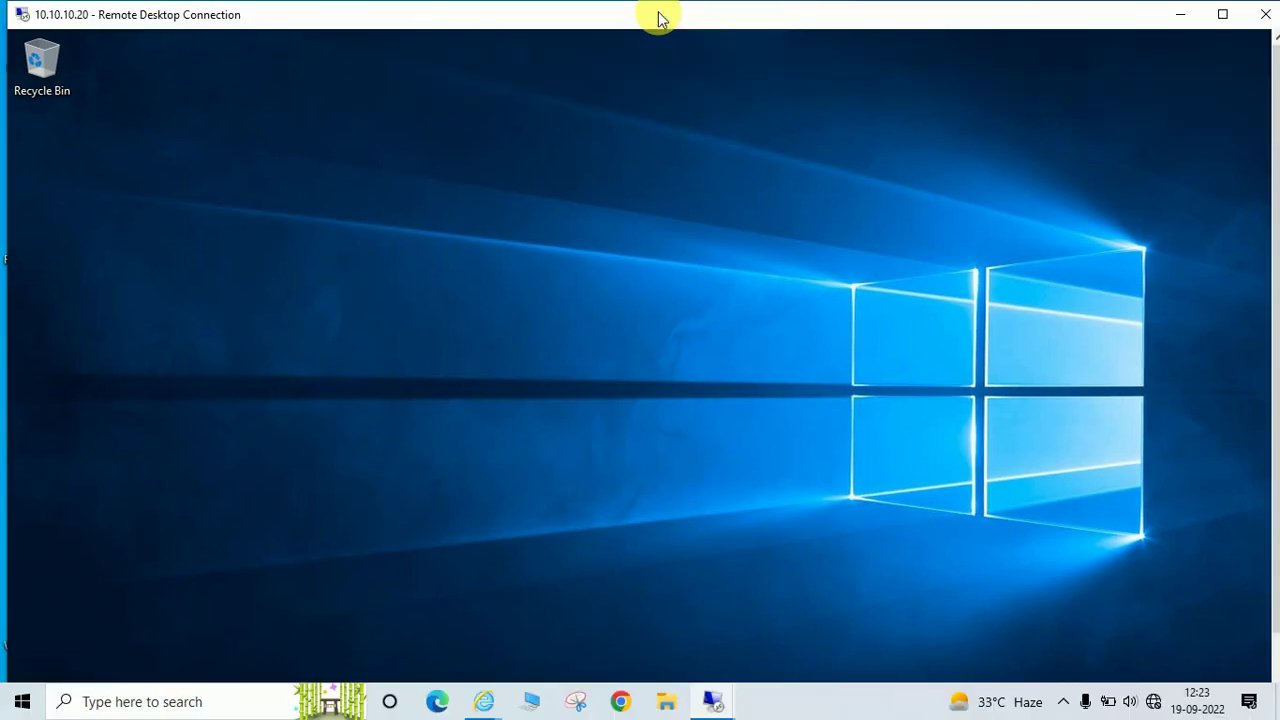
click(1176, 14)
mouse_move(710, 705)
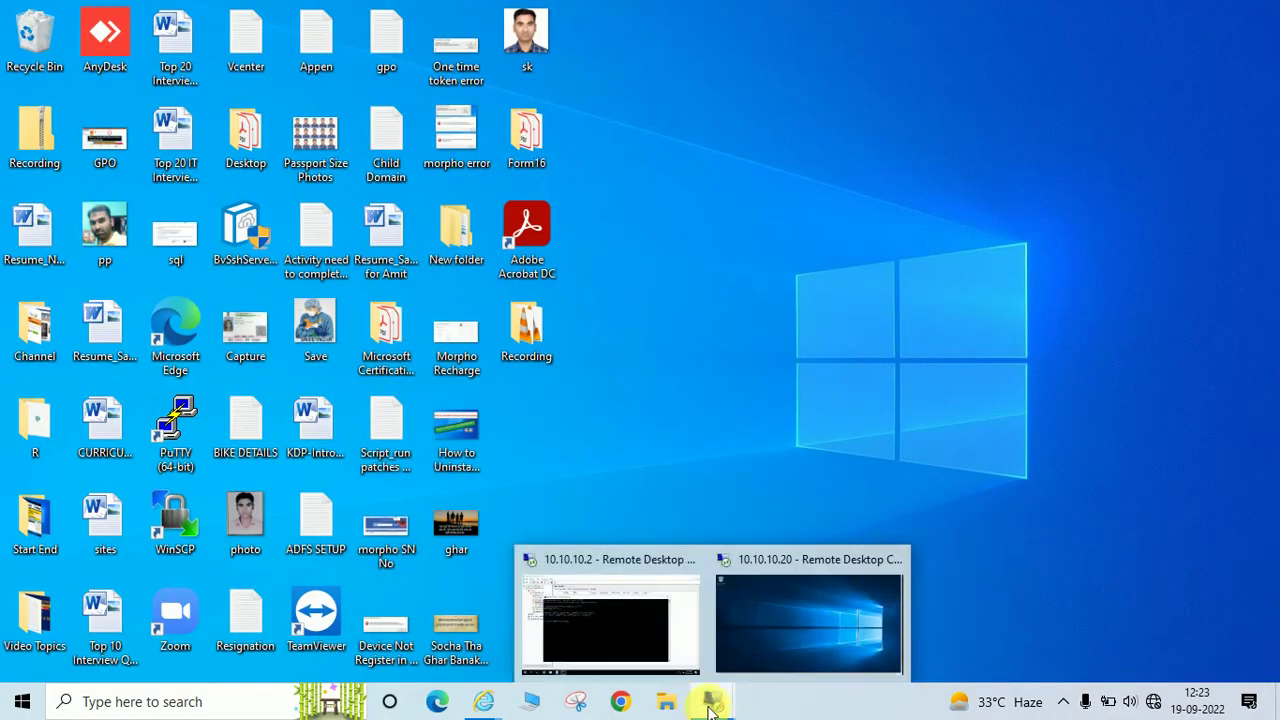
click(640, 629)
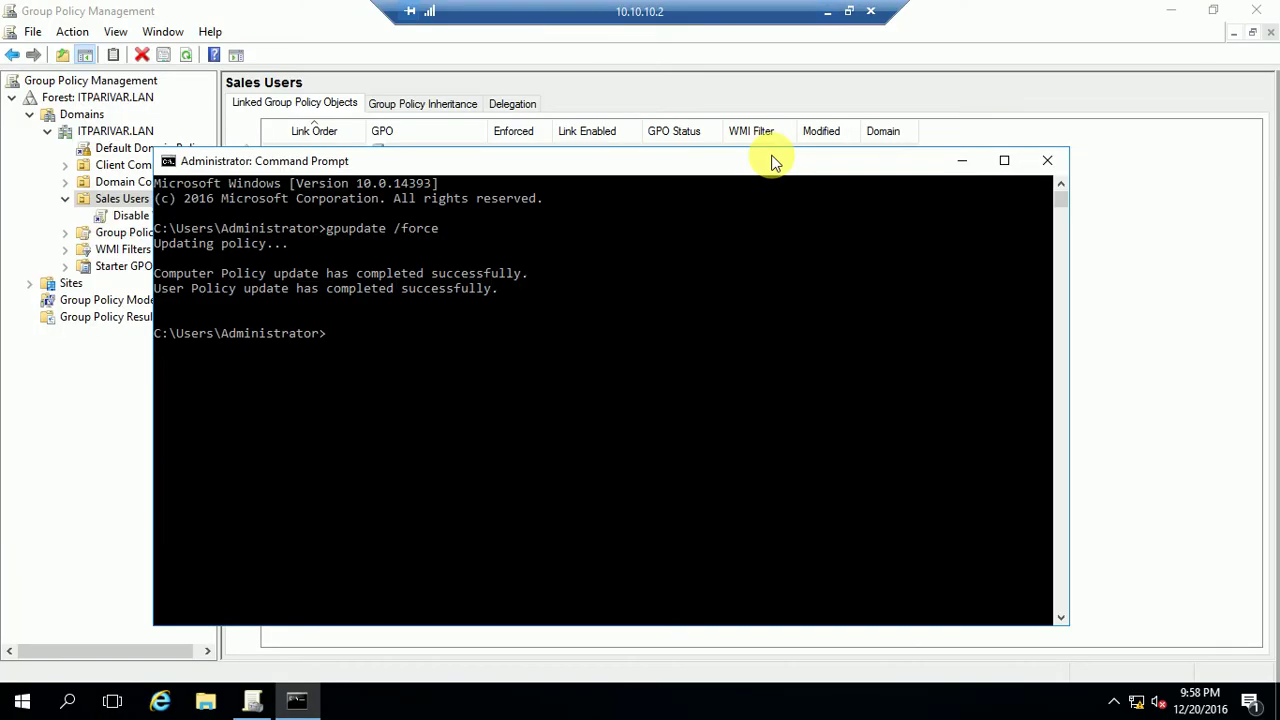
- Close the server's Command Prompt and review the Group Policy Objects list and the GPOs linked to the Sales Users OU
click(1046, 160)
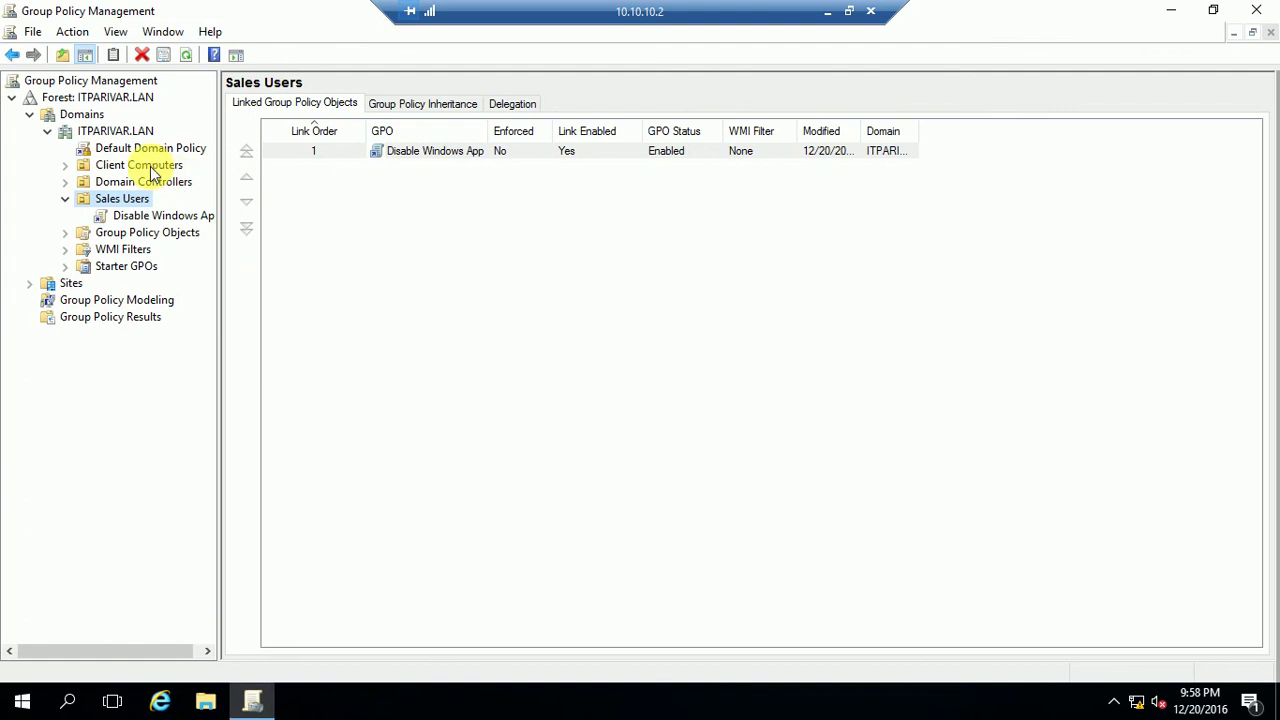
click(150, 237)
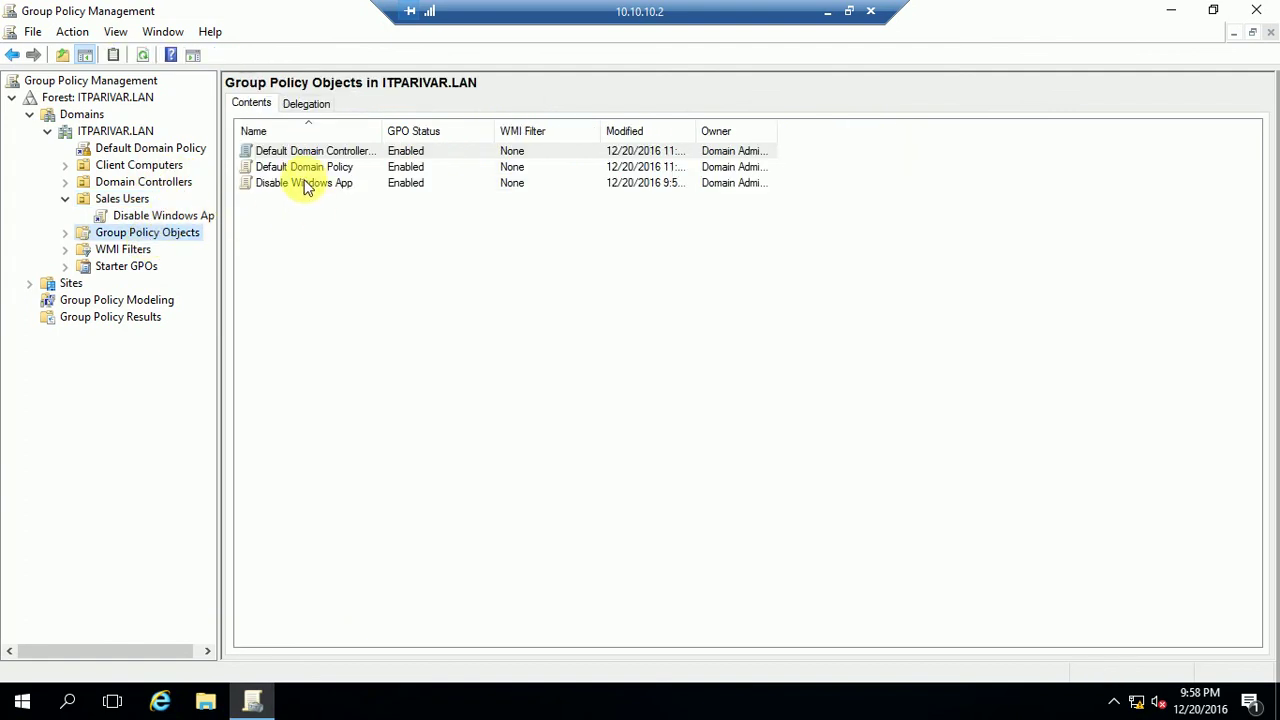
click(122, 201)
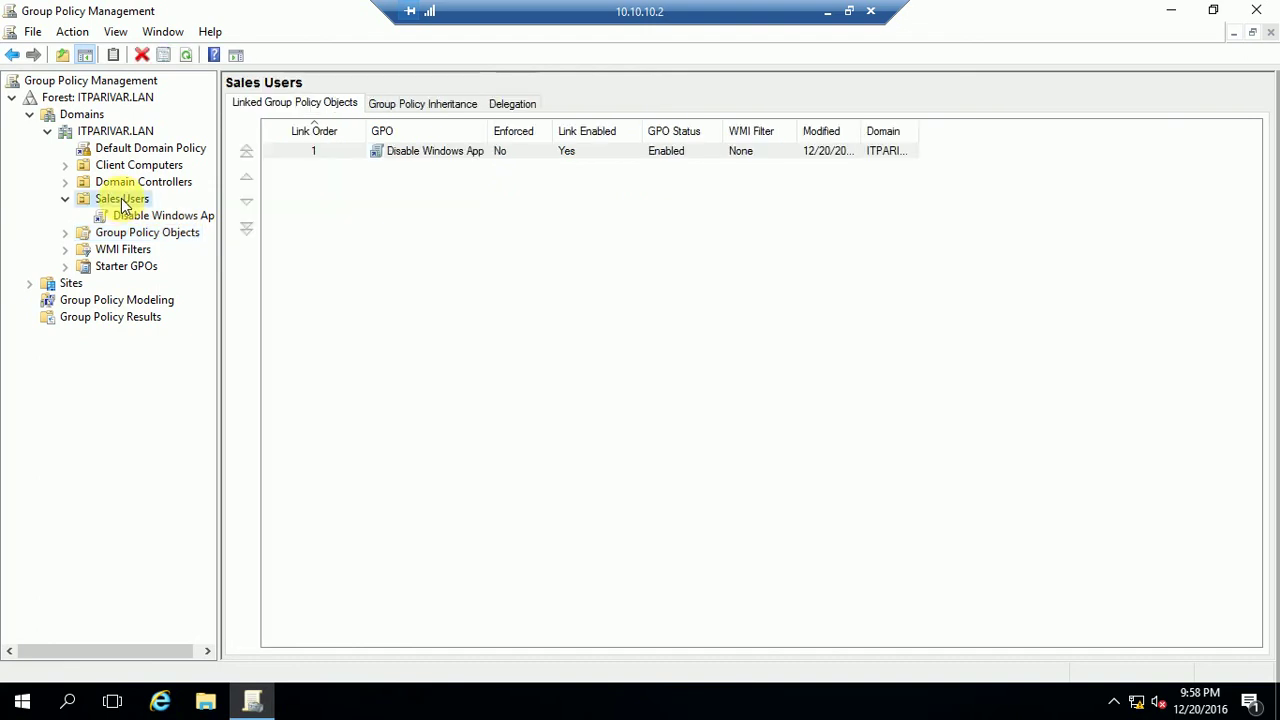